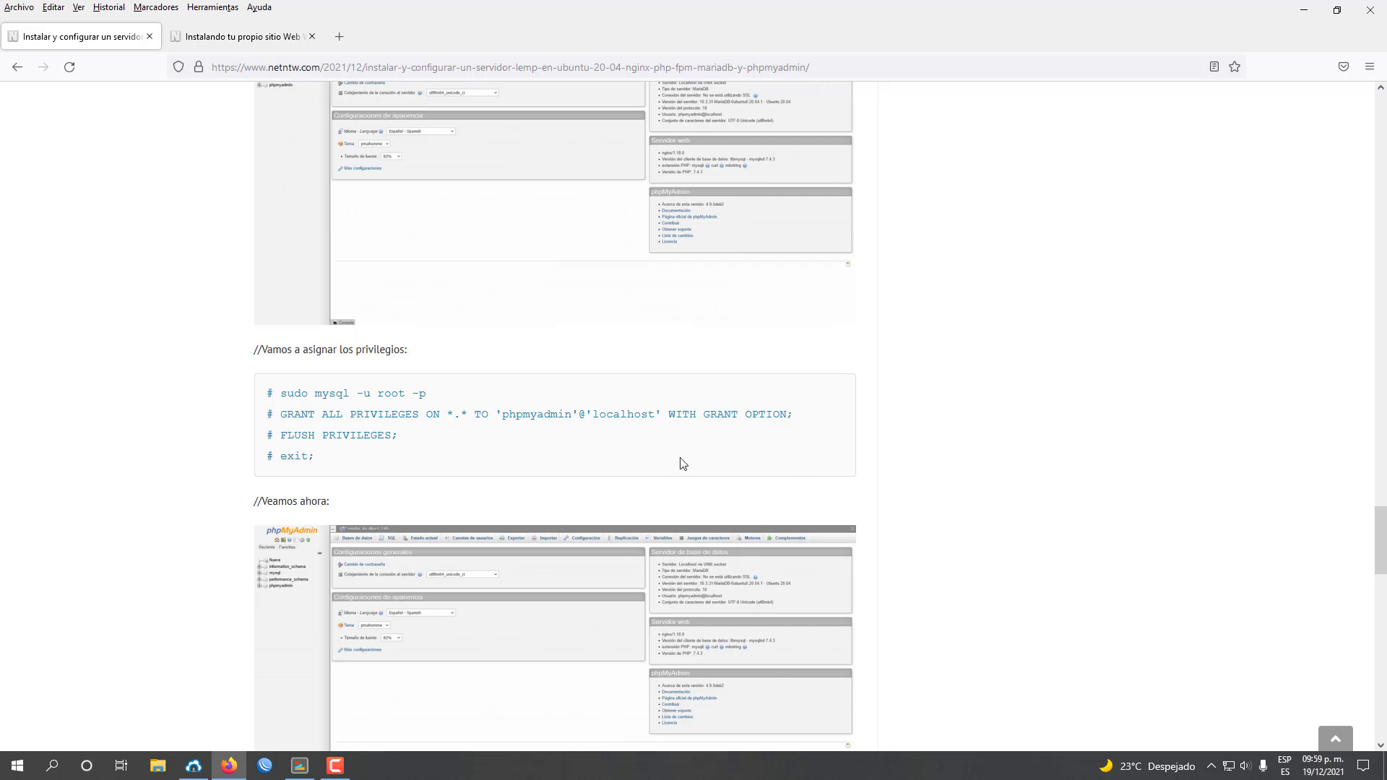
# Review the WordPress tutorial's console and phpMyAdmin database-creation instructions.
pyautogui.click(253, 40)
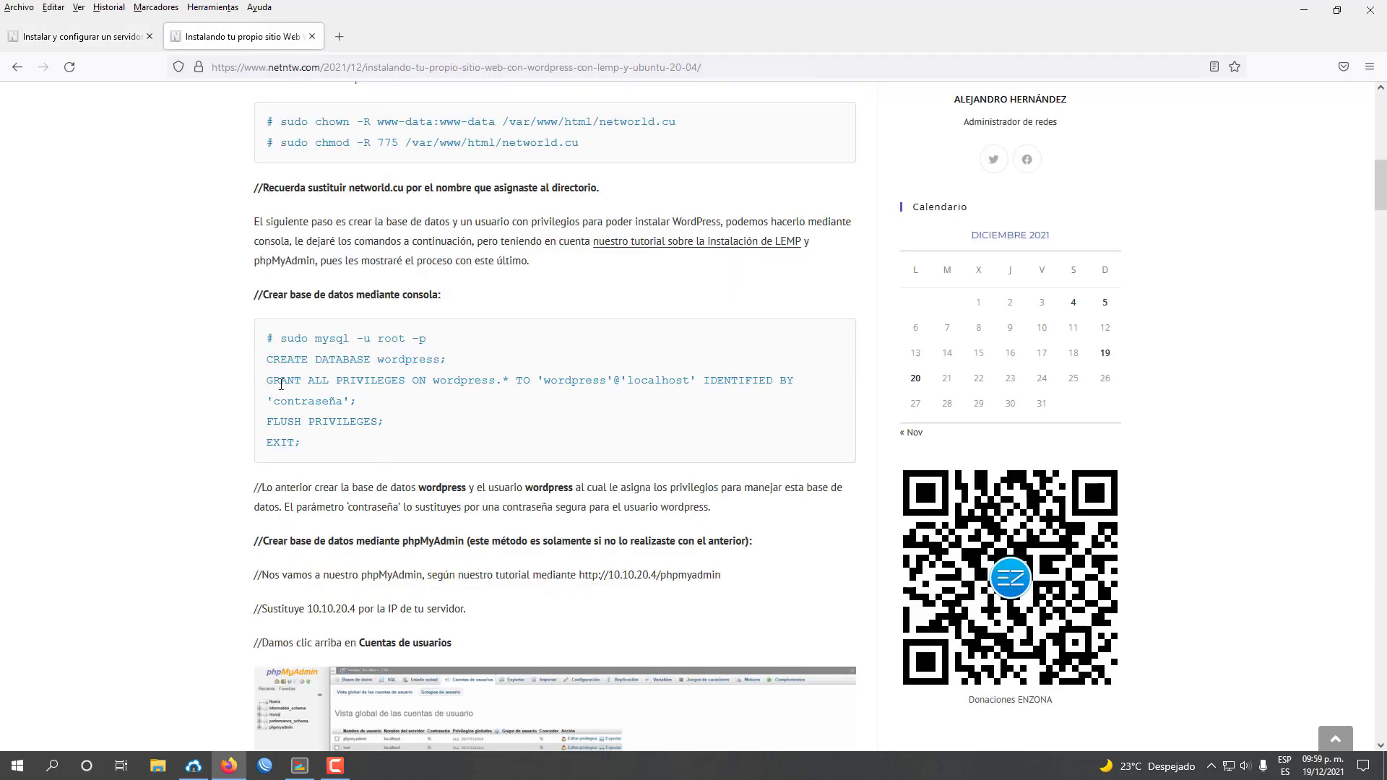
pyautogui.moveTo(257, 298); pyautogui.dragTo(334, 462)
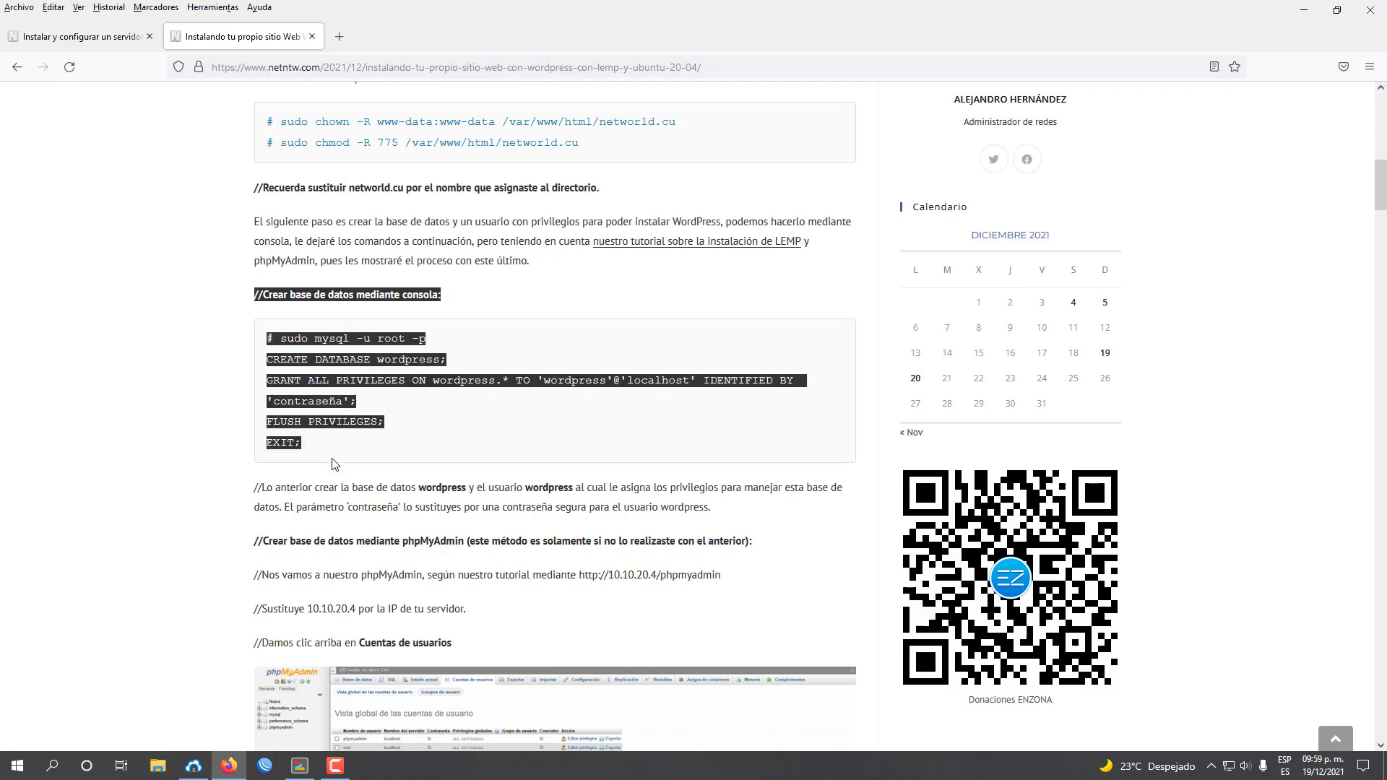
pyautogui.click(363, 454)
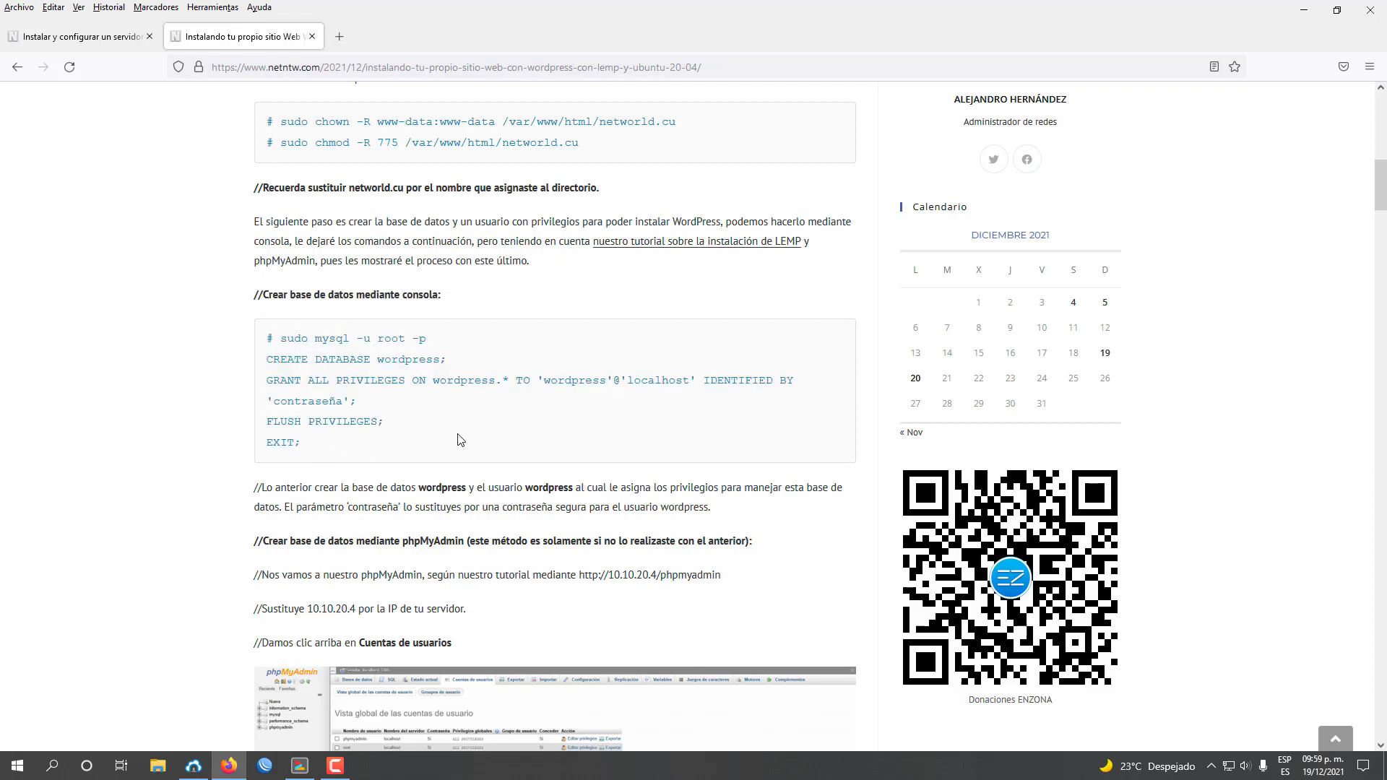
pyautogui.scroll(-1, 462, 440)
pyautogui.moveTo(257, 466); pyautogui.dragTo(810, 476)
pyautogui.scroll(-1, 810, 476)
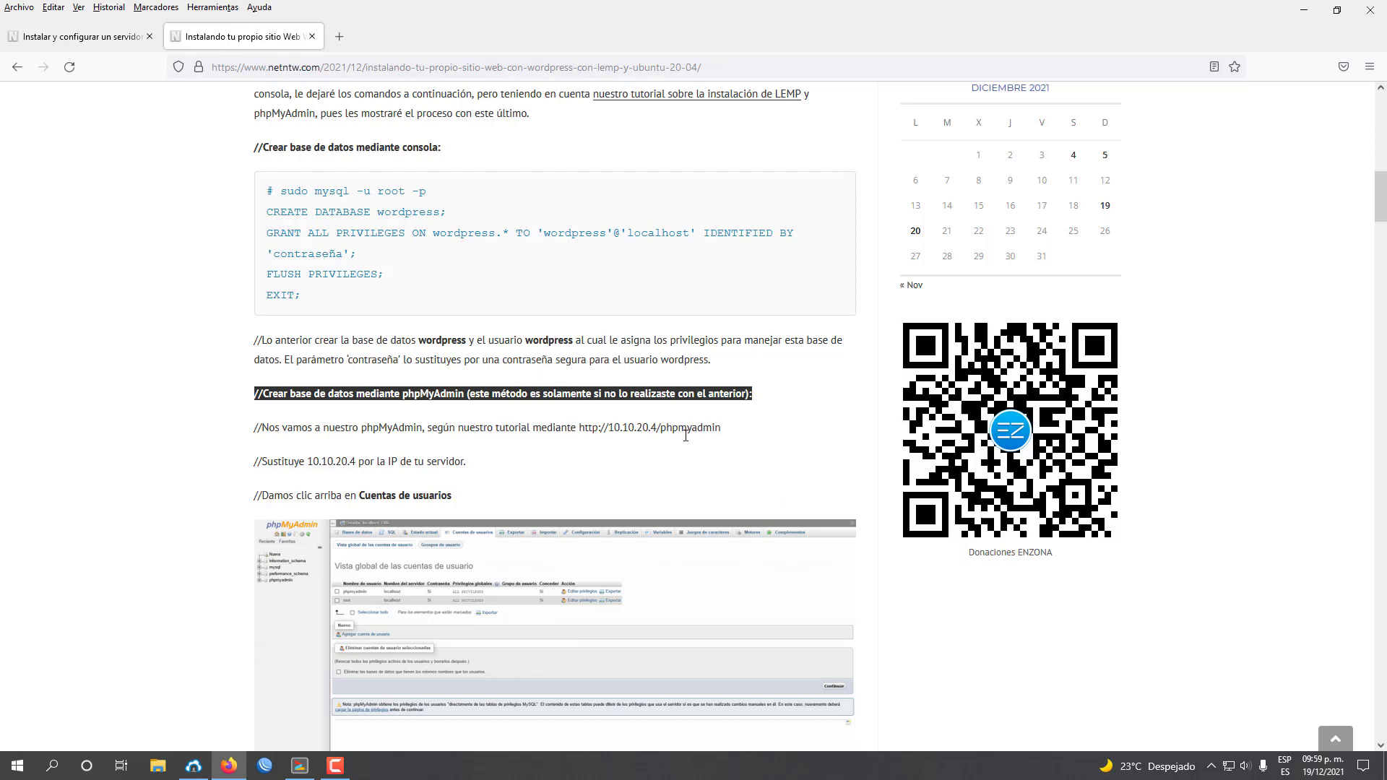
# Check the LEMP tutorial and the terminal, then open a new blank tab.
pyautogui.click(94, 40)
pyautogui.click(242, 33)
pyautogui.click(300, 765)
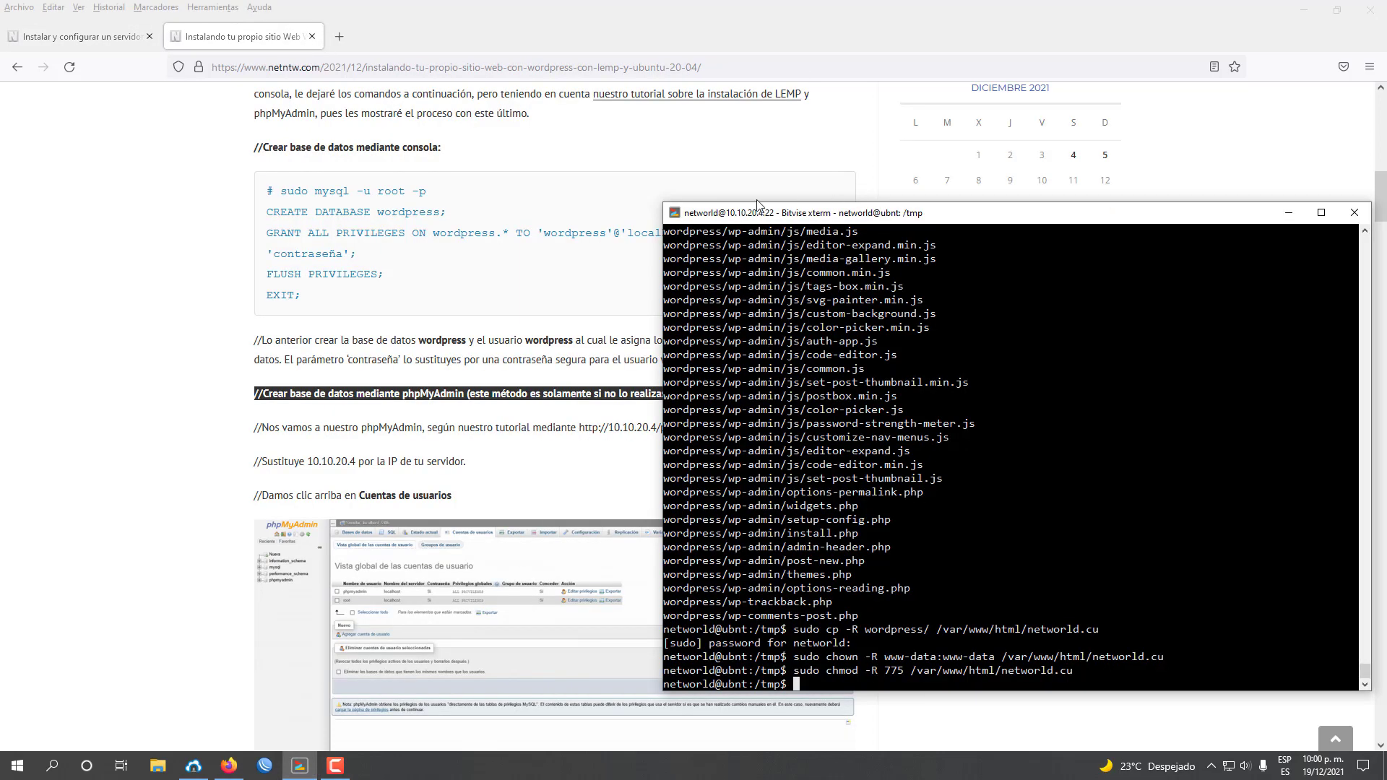
pyautogui.click(656, 6)
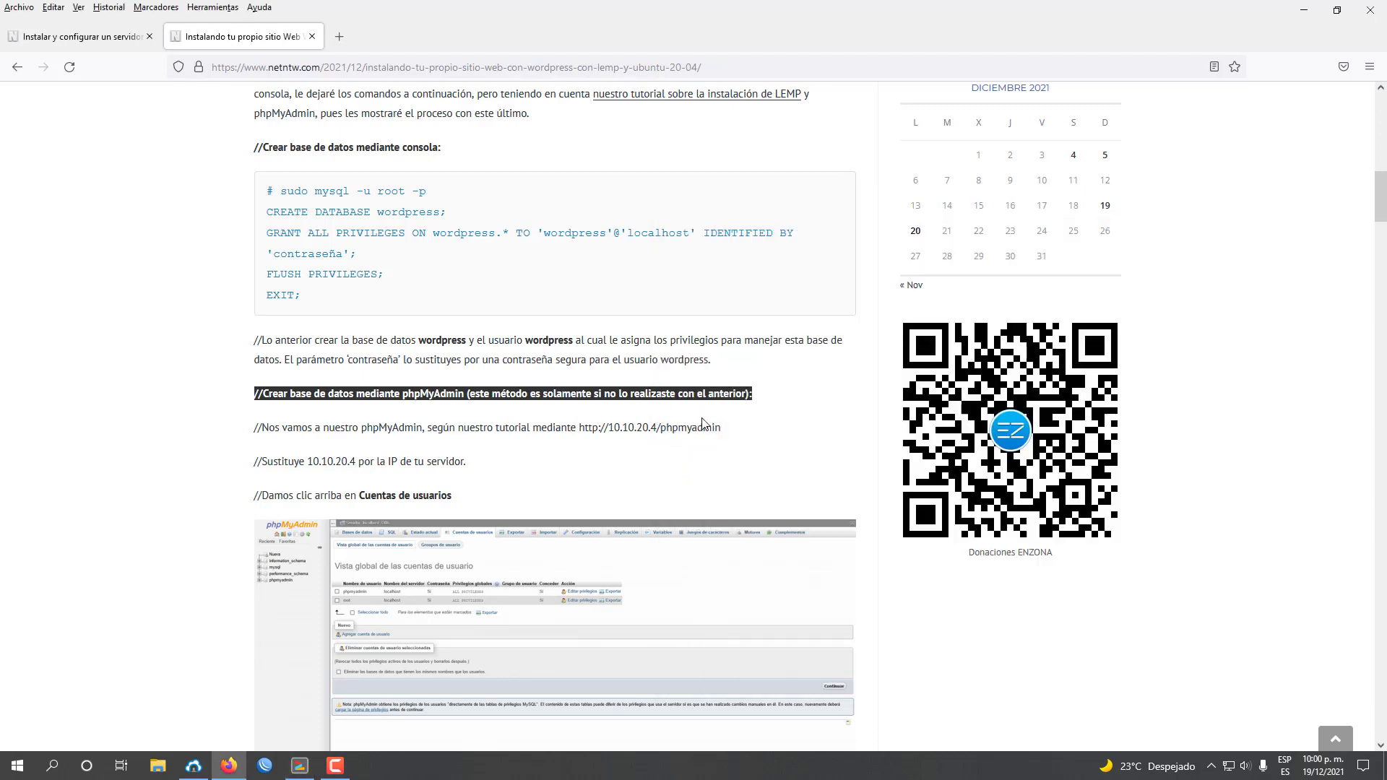
pyautogui.click(119, 38)
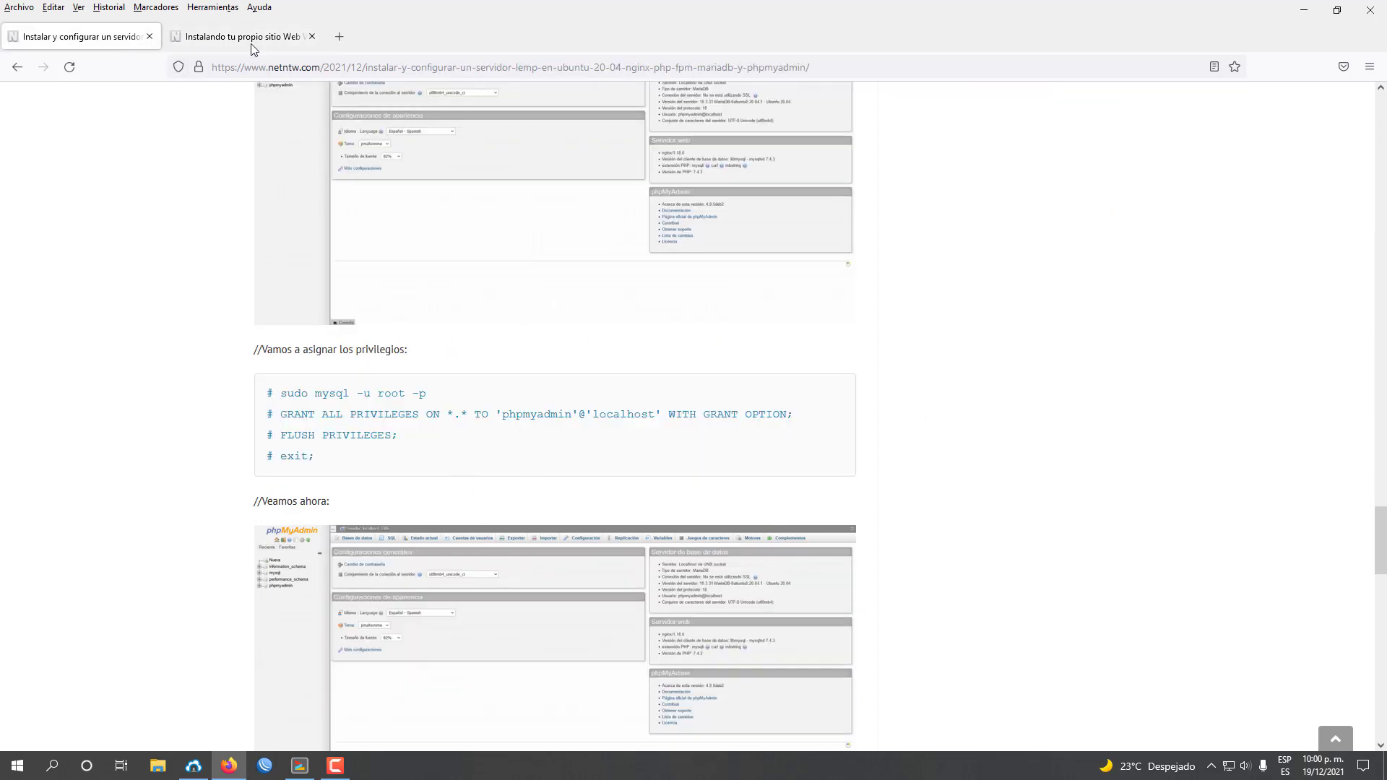
pyautogui.click(250, 44)
pyautogui.click(341, 39)
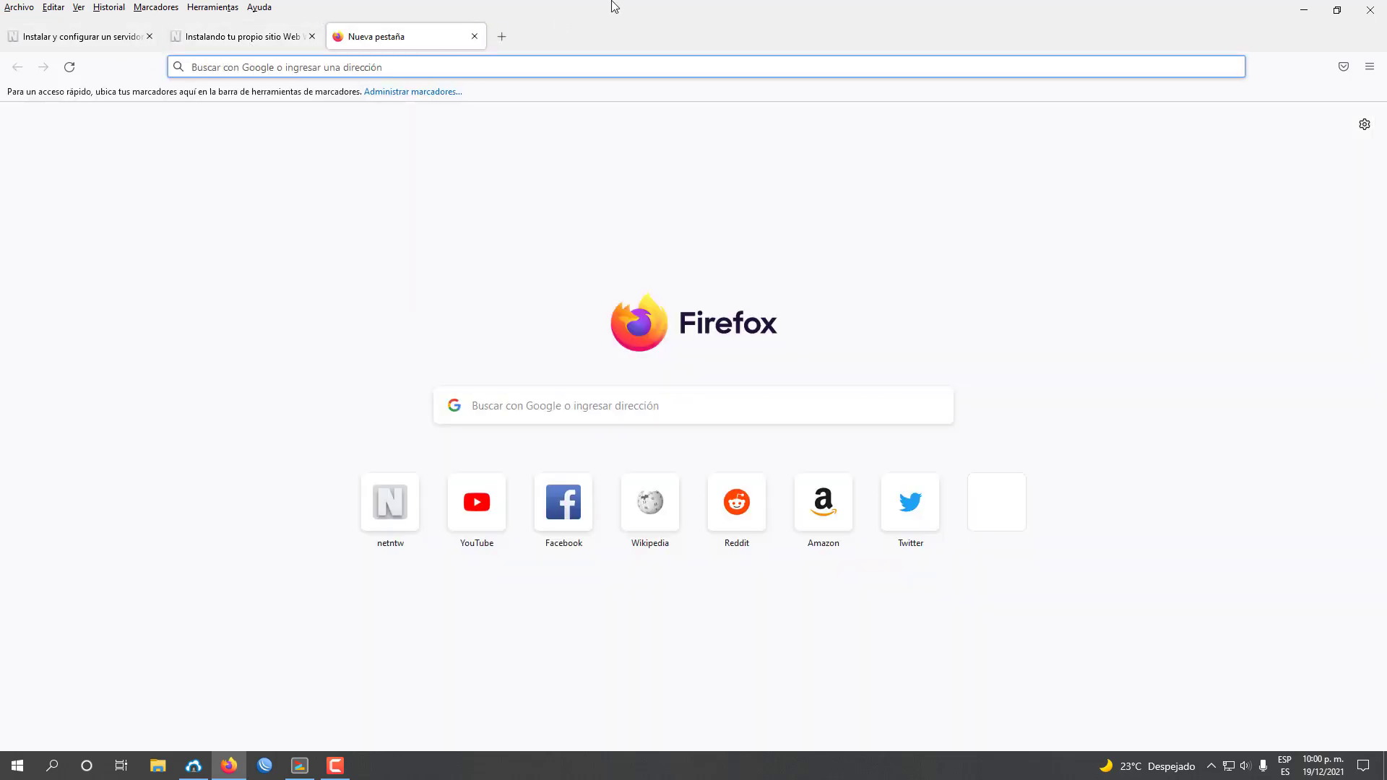
# Load 10.10.20.4/phpmyadmin and look up the login details in the LEMP tutorial.
pyautogui.write('10.10.20.4')
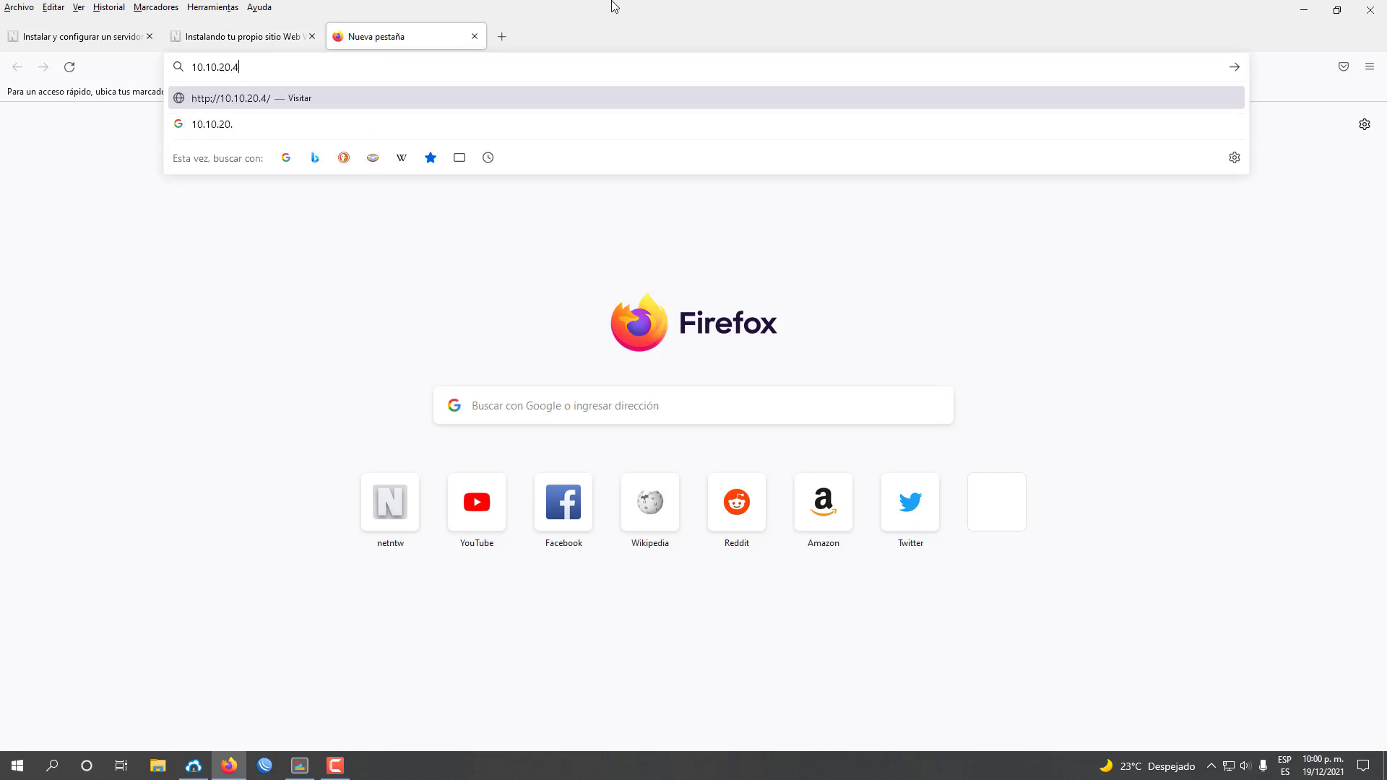
pyautogui.write('/phpmyadm')
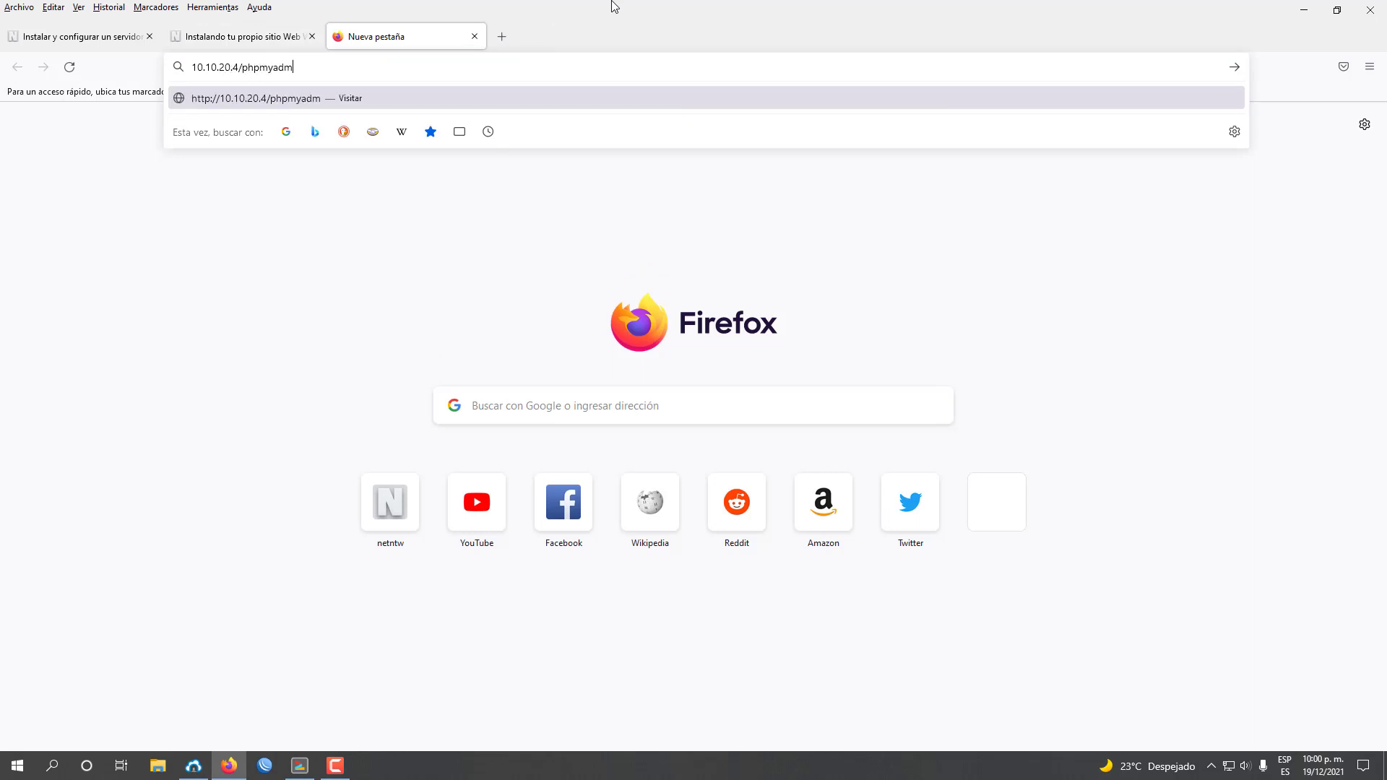
pyautogui.write('in')
pyautogui.press('Return')
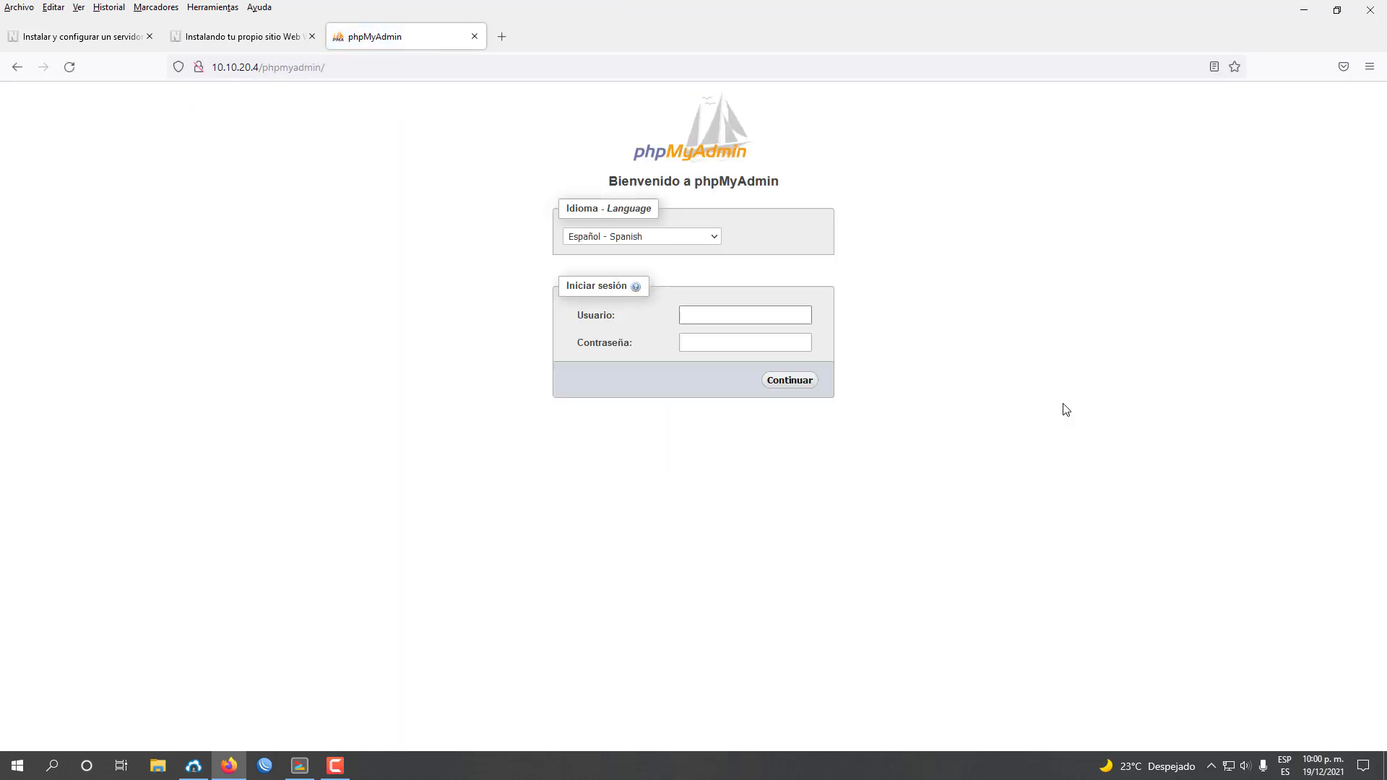
pyautogui.click(25, 40)
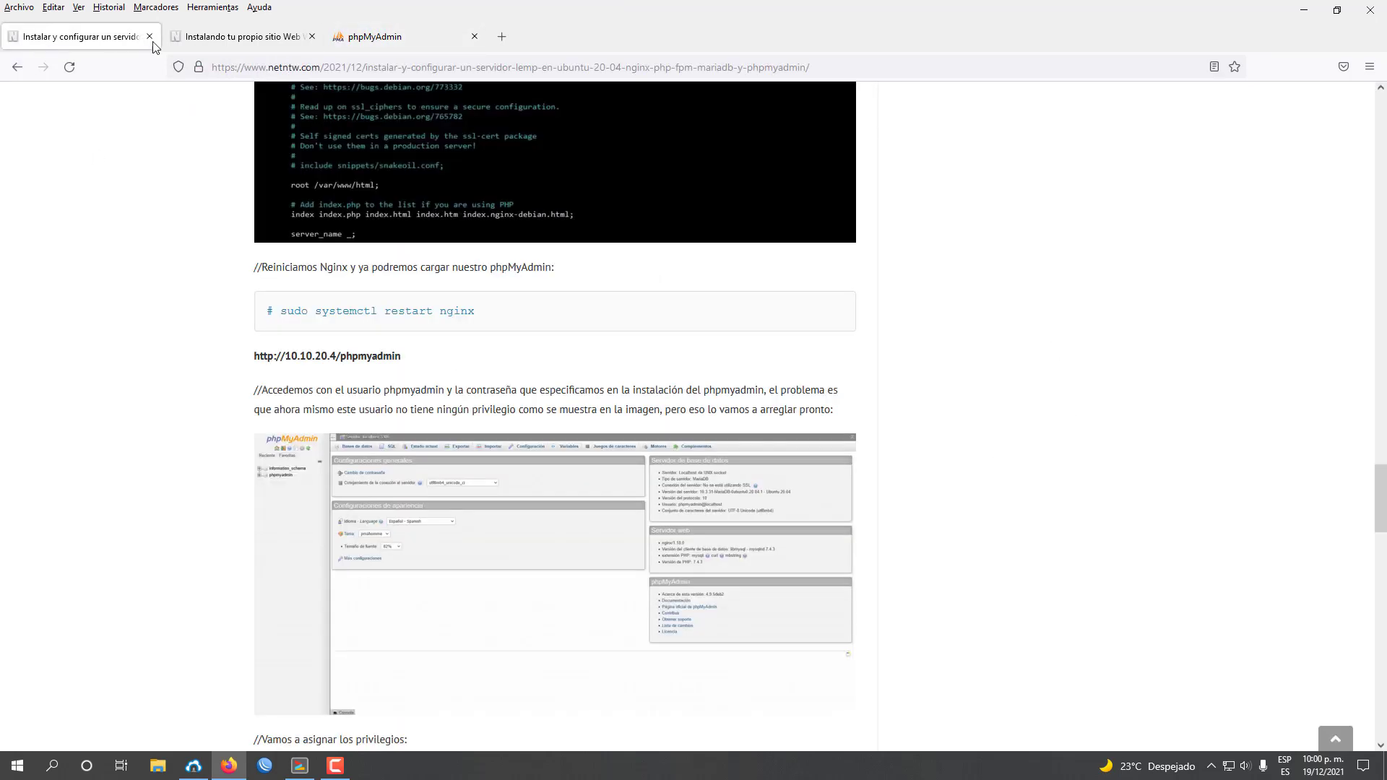
pyautogui.click(410, 32)
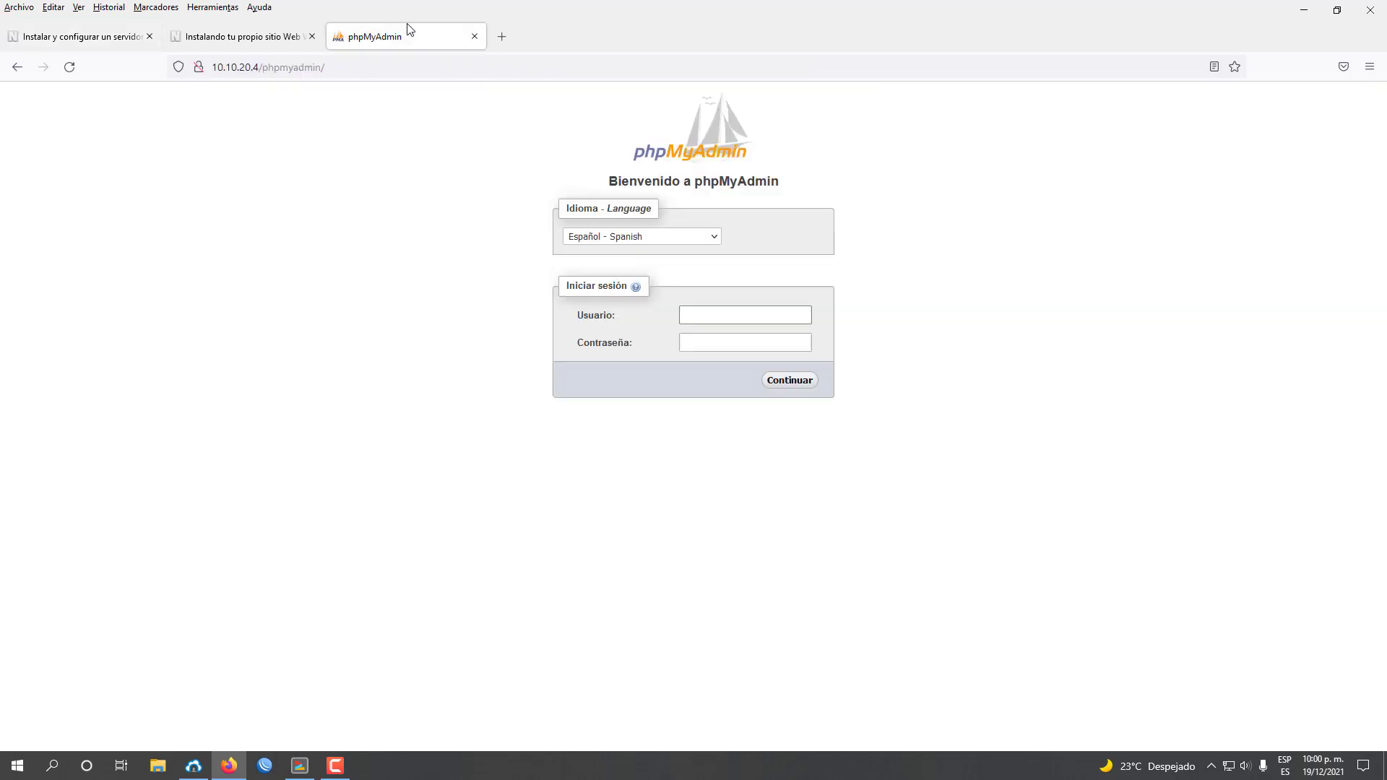
pyautogui.click(87, 36)
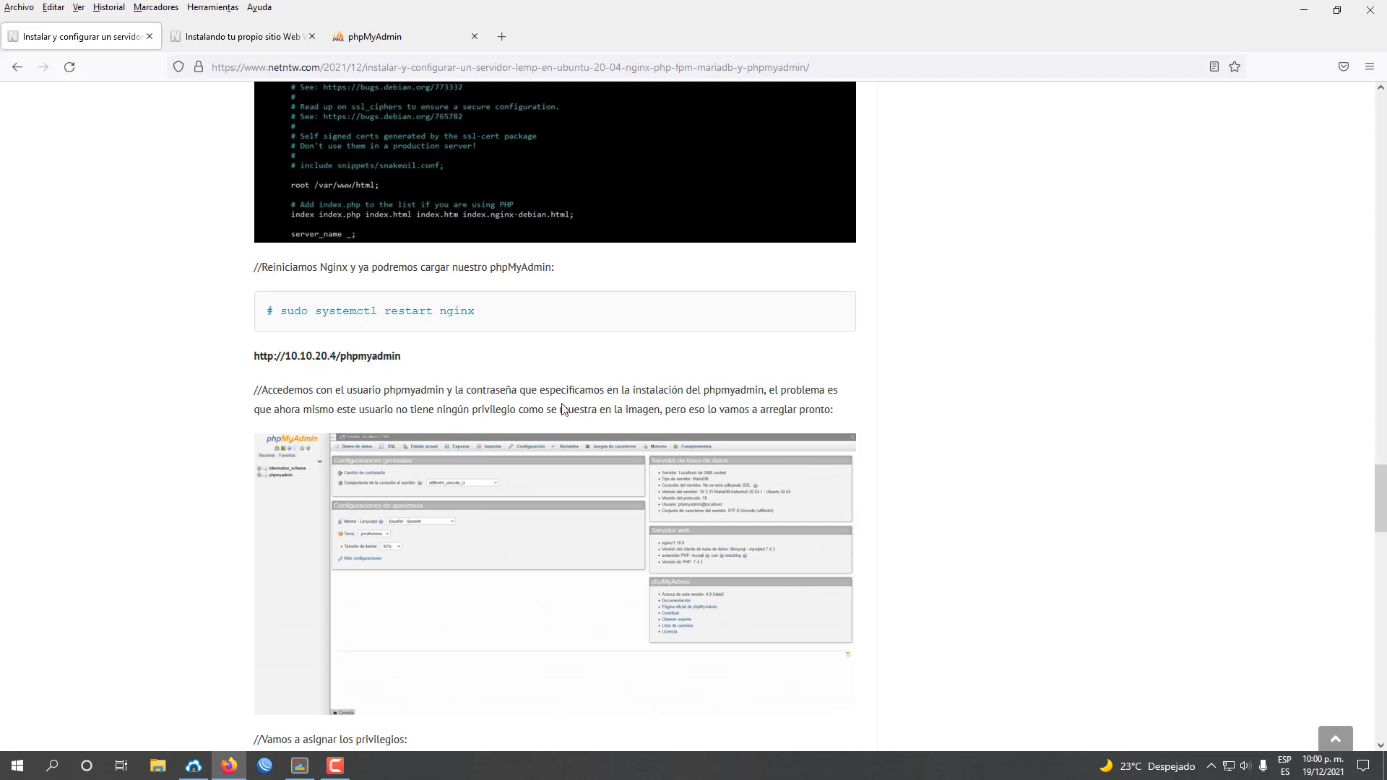
pyautogui.click(417, 38)
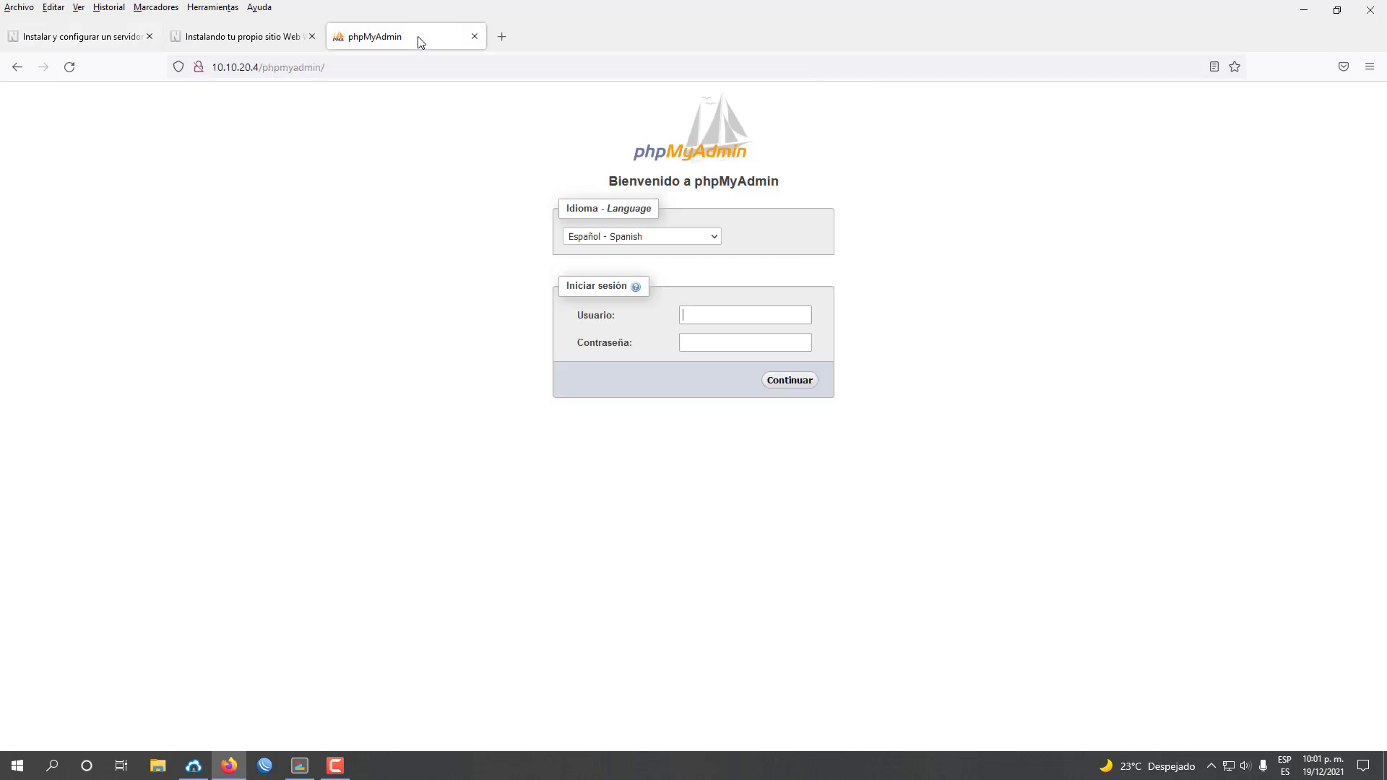
# Enter the phpMyAdmin account password and sign in.
pyautogui.click(694, 351)
pyautogui.write('•')
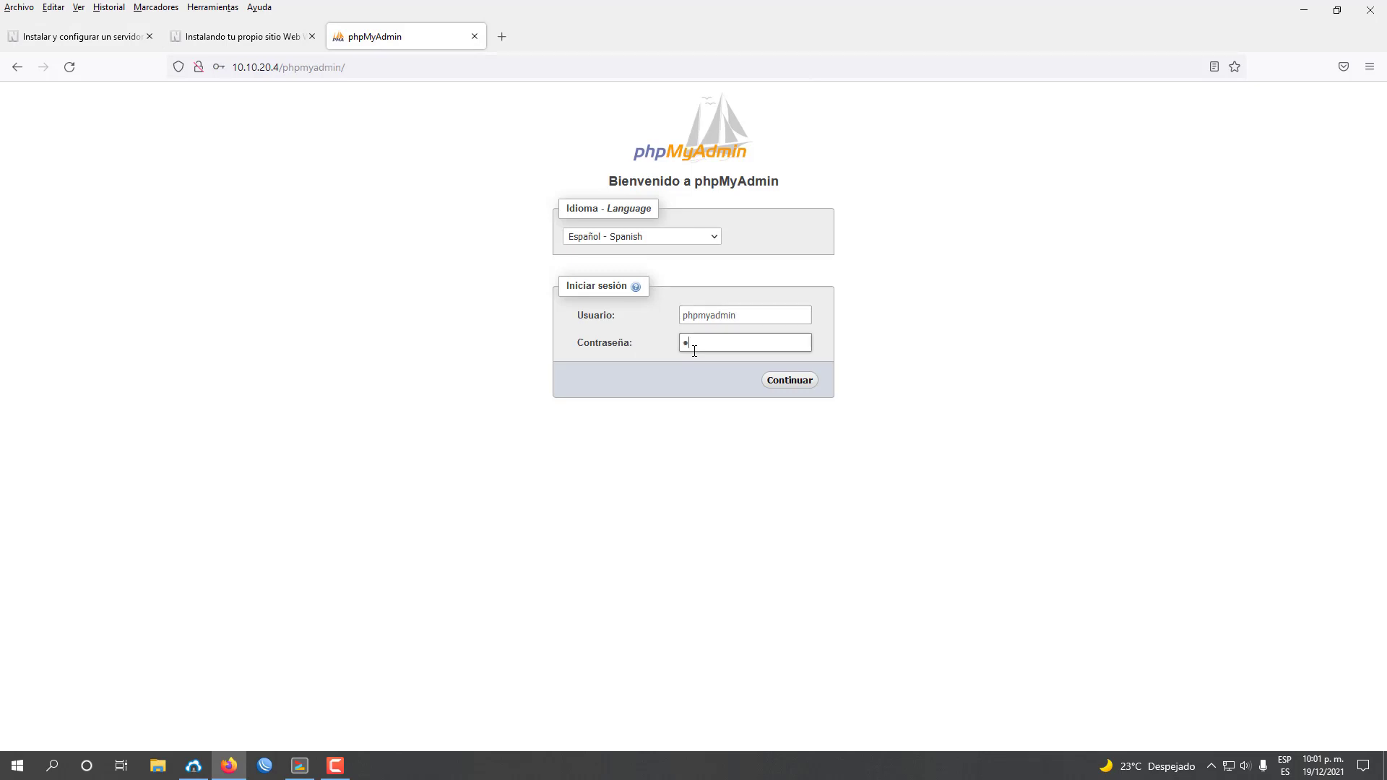
pyautogui.press('Return')
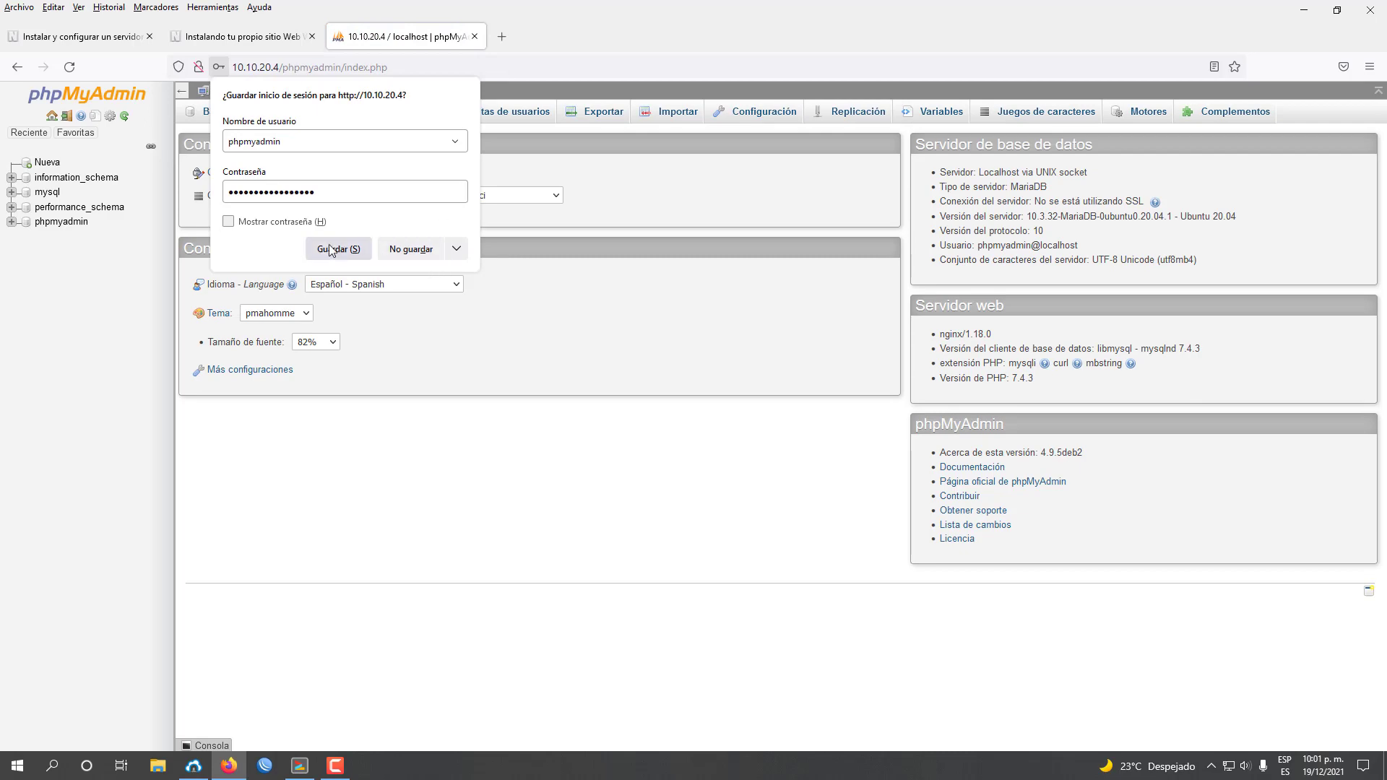
# Save the phpMyAdmin login in Firefox and review the next tutorial instructions.
pyautogui.click(357, 243)
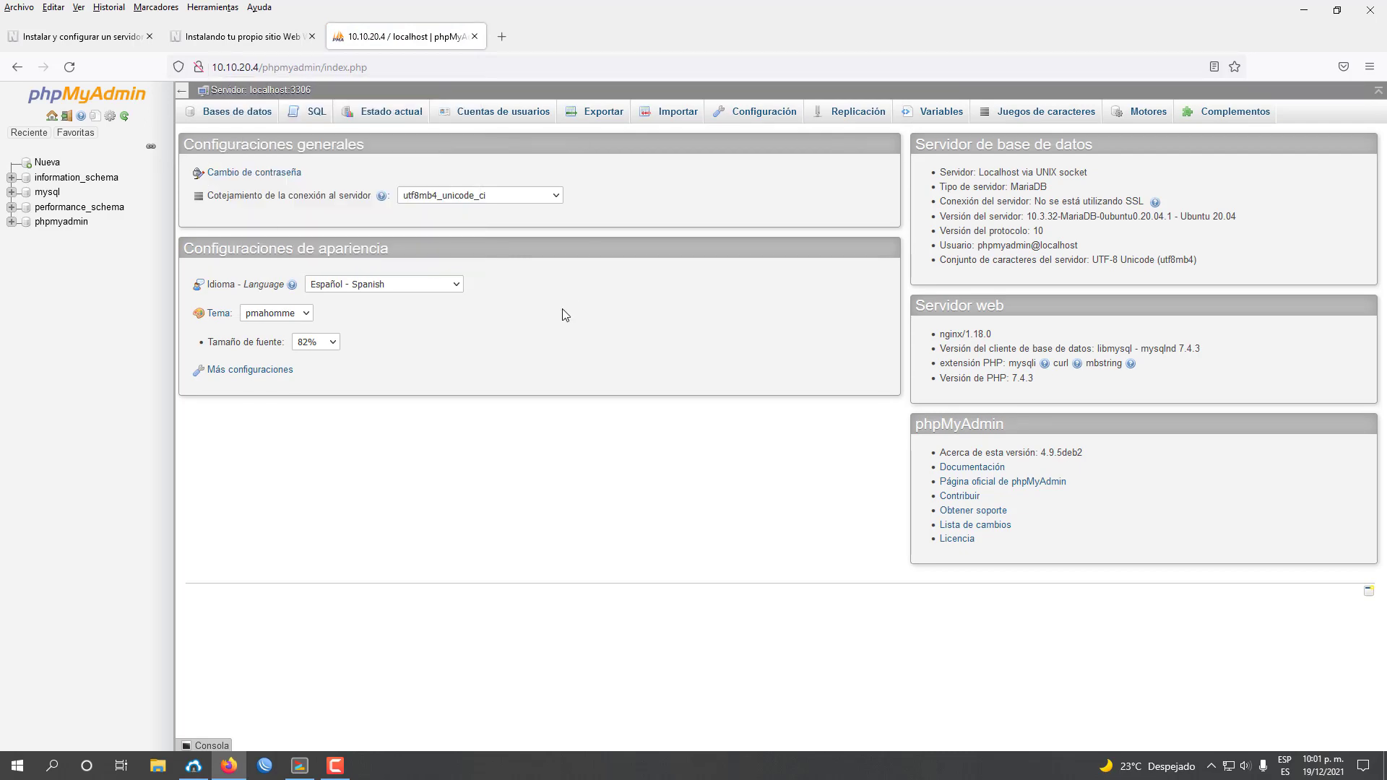
pyautogui.click(278, 38)
pyautogui.scroll(-2, 689, 427)
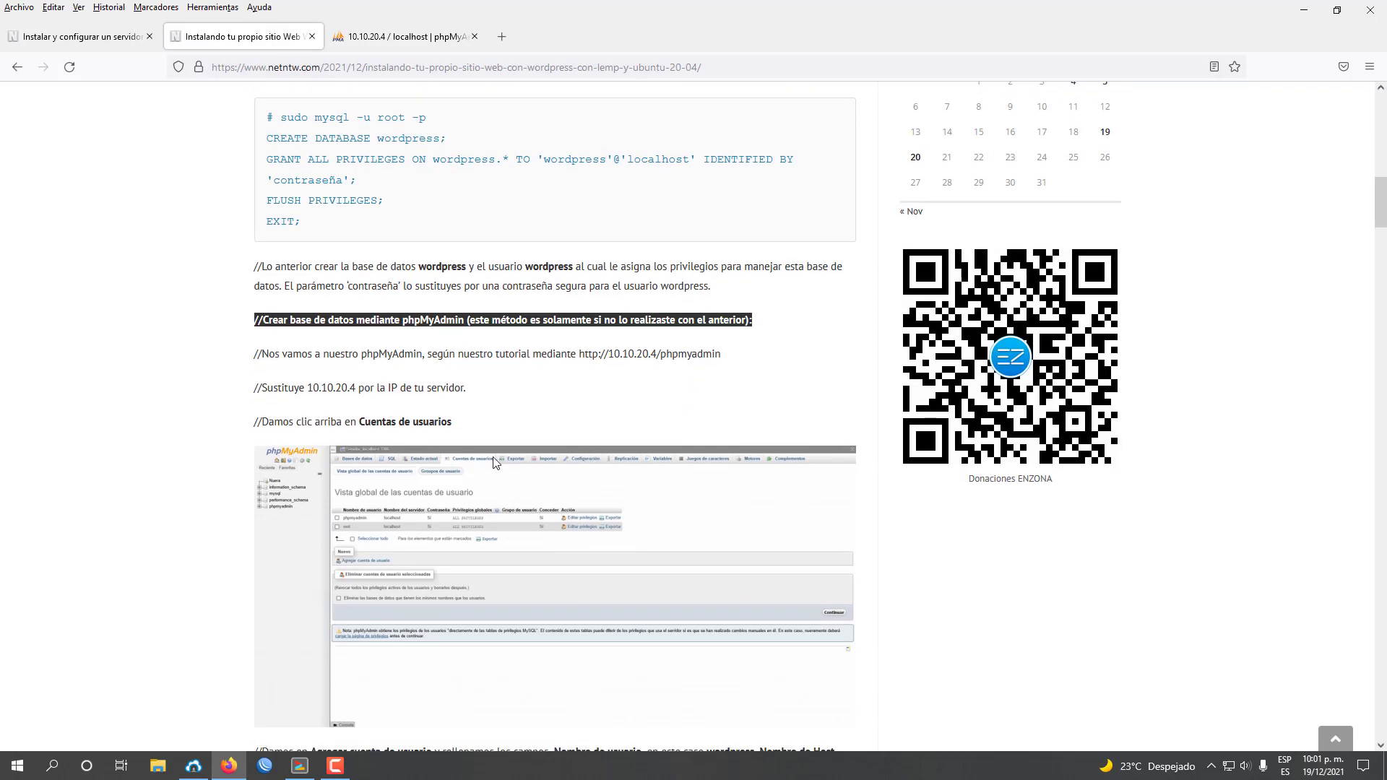
pyautogui.moveTo(384, 422); pyautogui.dragTo(453, 421)
pyautogui.scroll(-4, 453, 422)
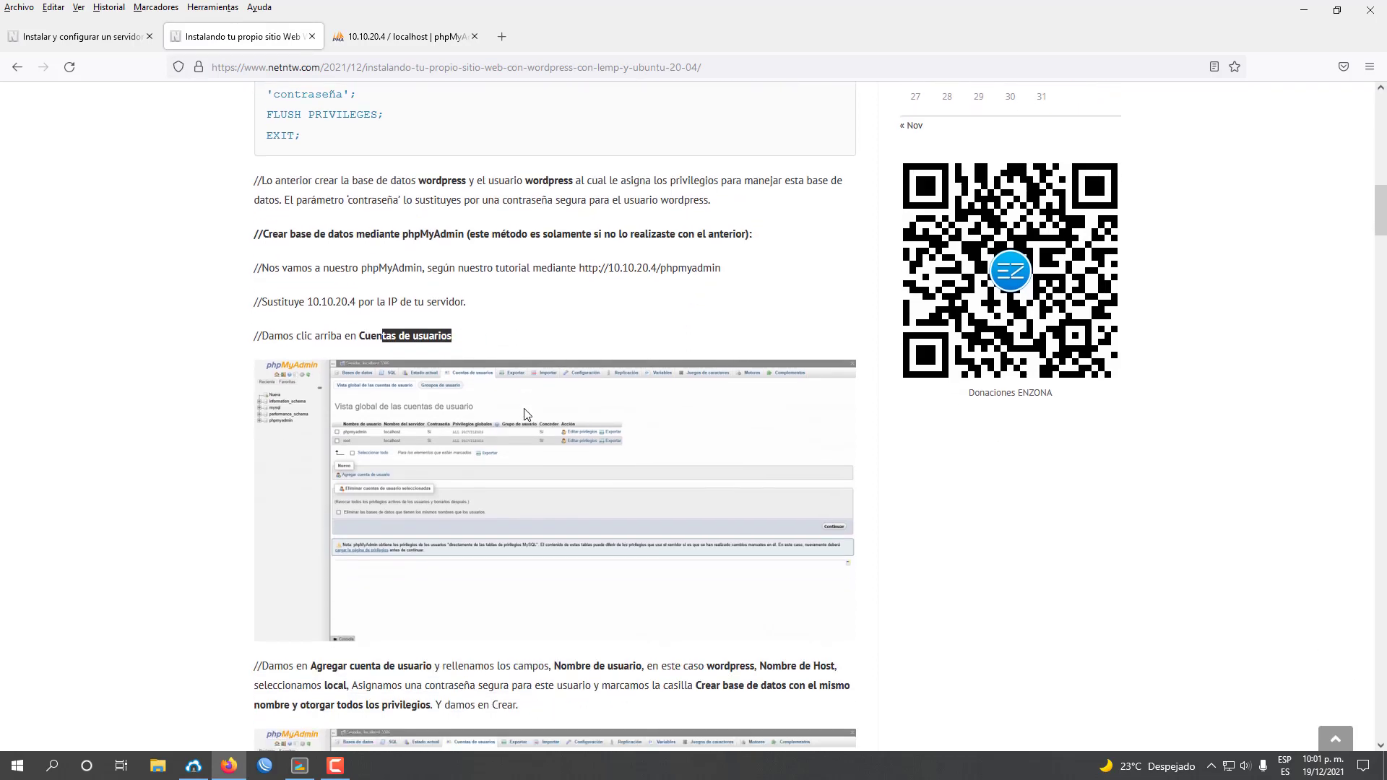
pyautogui.click(416, 37)
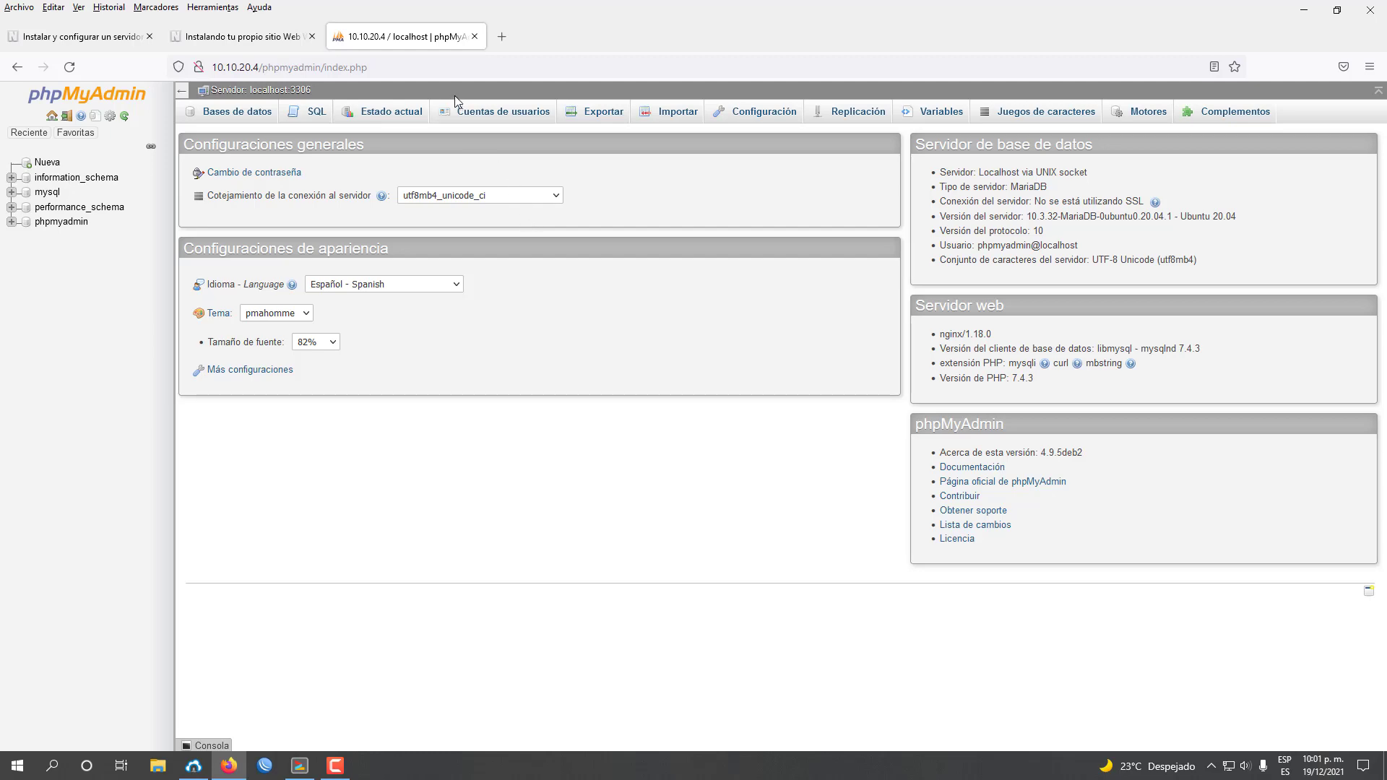
# From Cuentas de usuarios, start a new account and check the tutorial's username 'wordpress'.
pyautogui.click(477, 112)
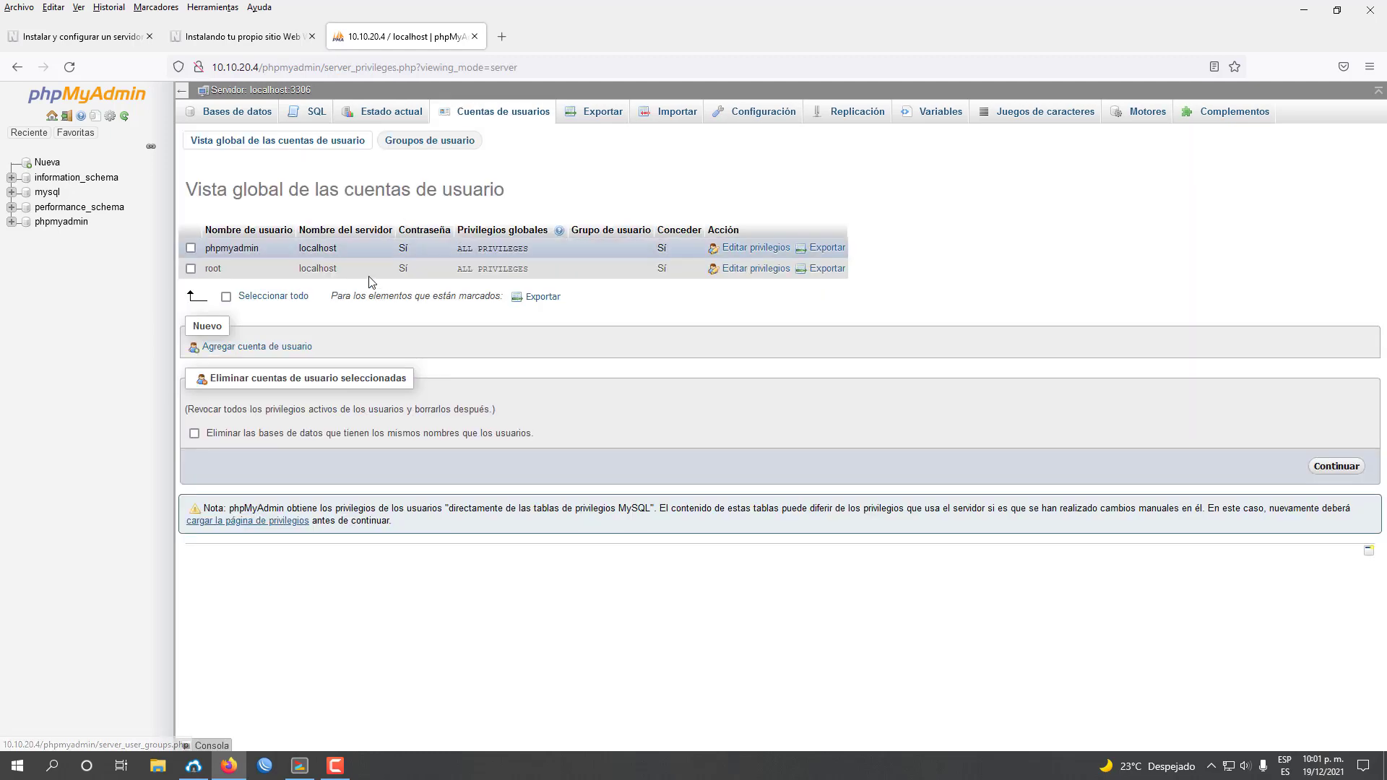
pyautogui.click(275, 349)
pyautogui.click(239, 36)
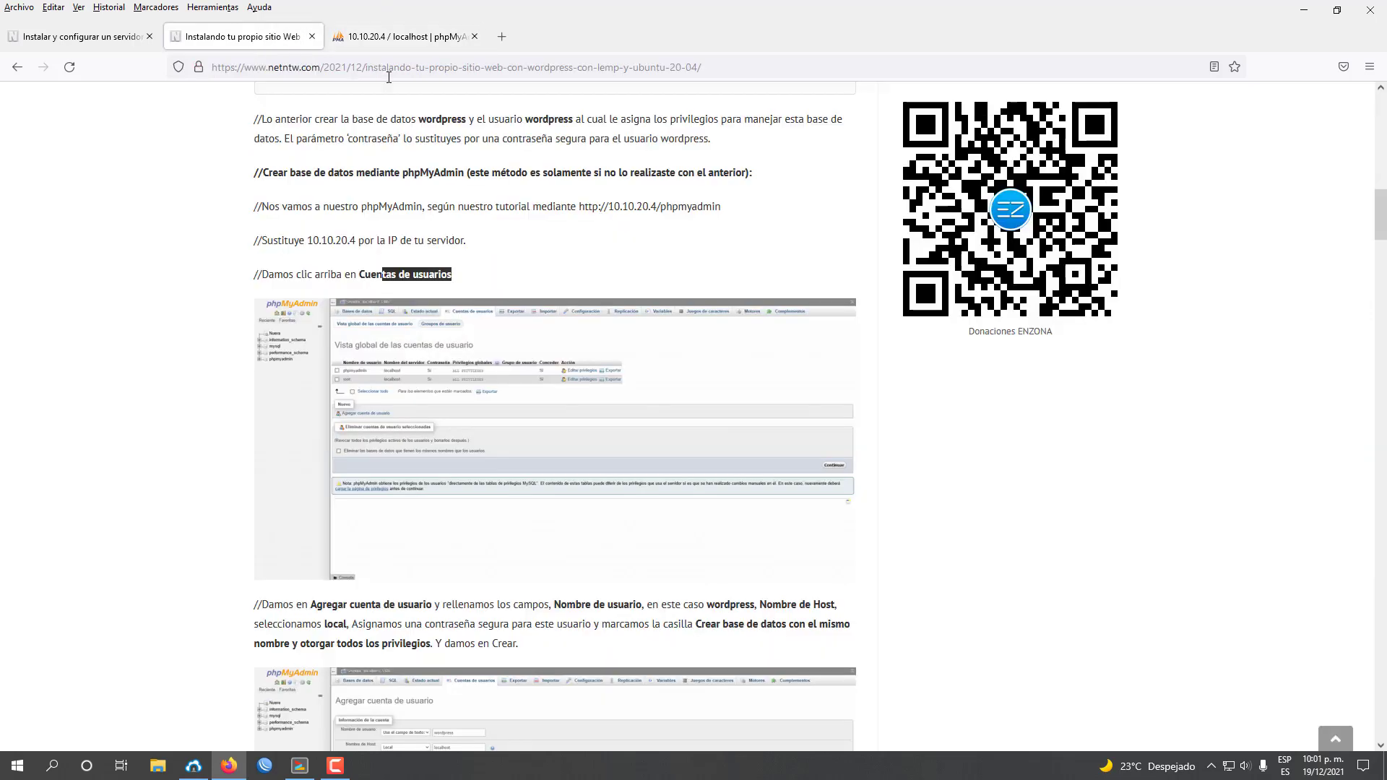
pyautogui.scroll(-3, 566, 401)
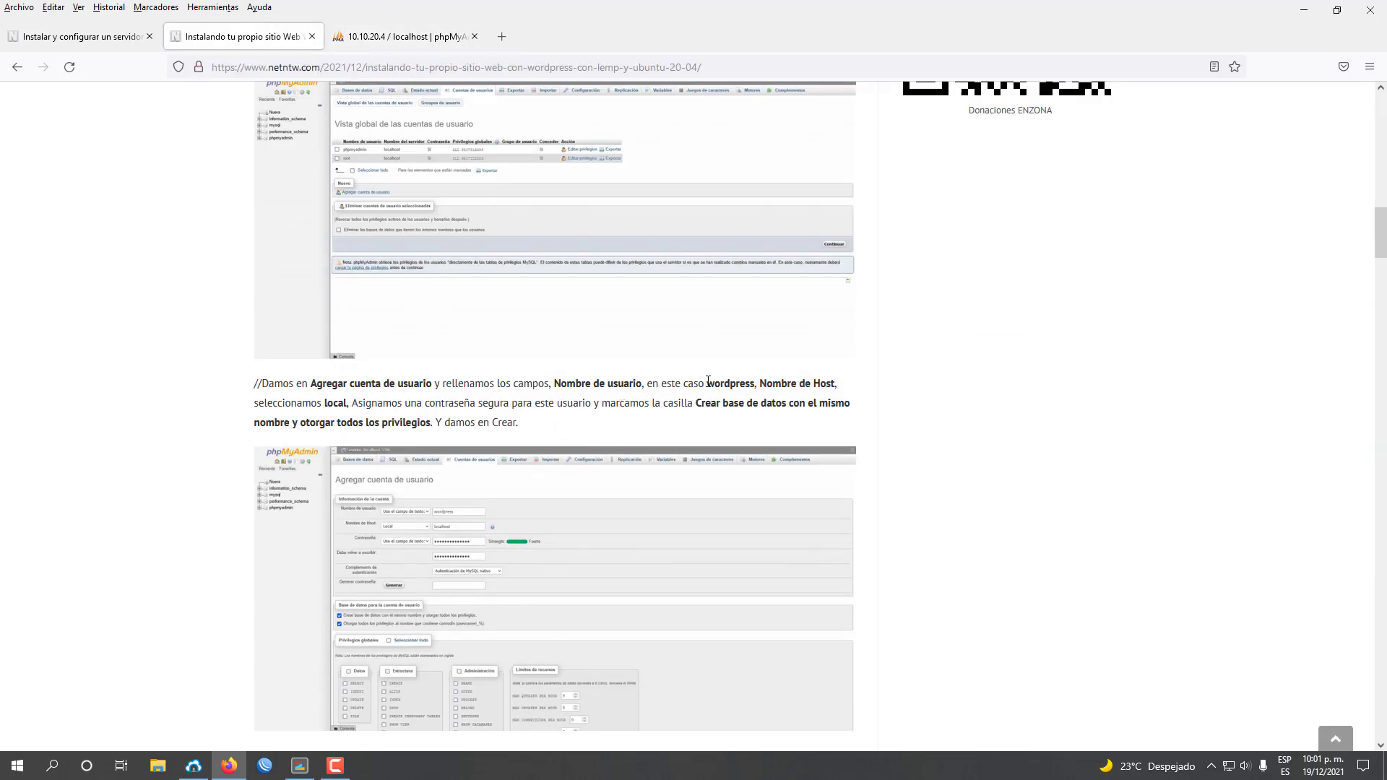
pyautogui.moveTo(708, 383); pyautogui.dragTo(755, 387)
pyautogui.click(401, 36)
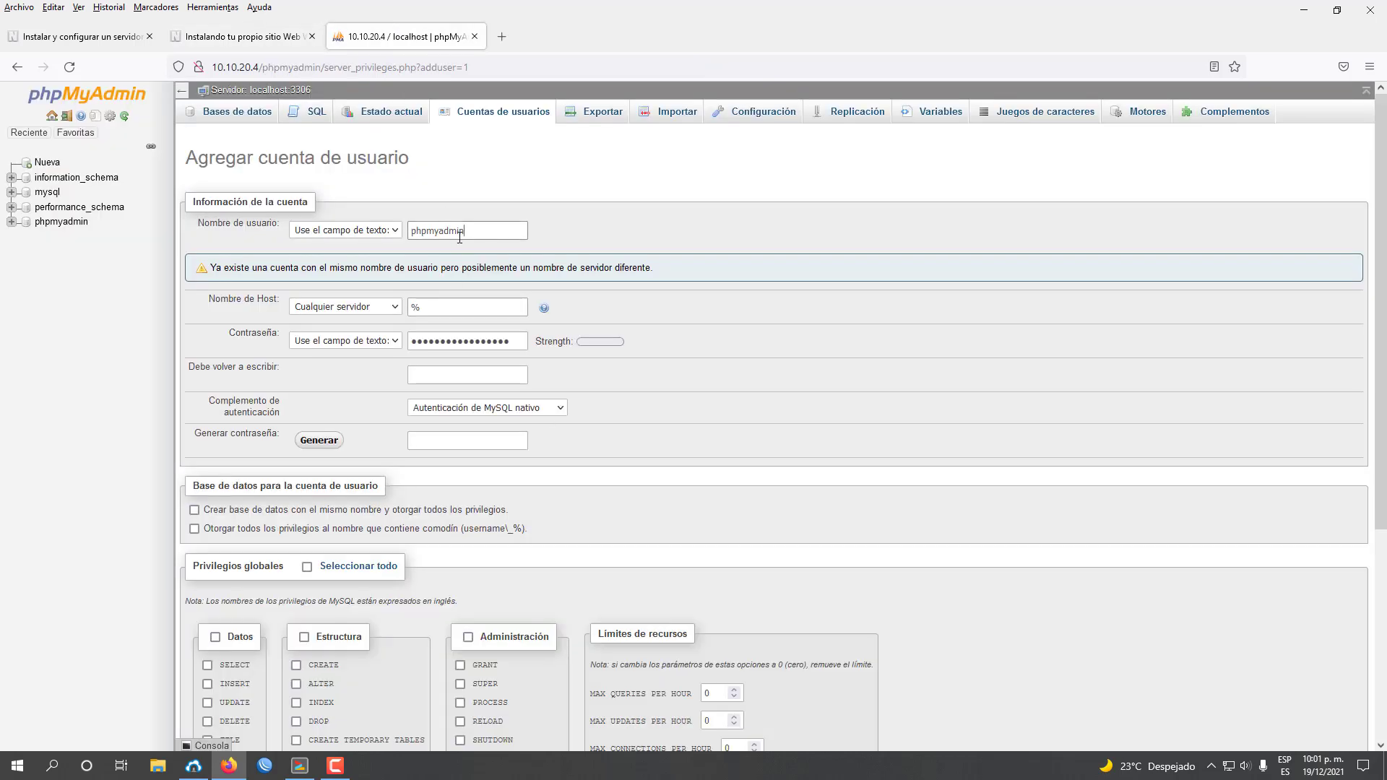
# Set user name wordpress, host localhost, and enter and confirm a strong password.
pyautogui.doubleClick(437, 230)
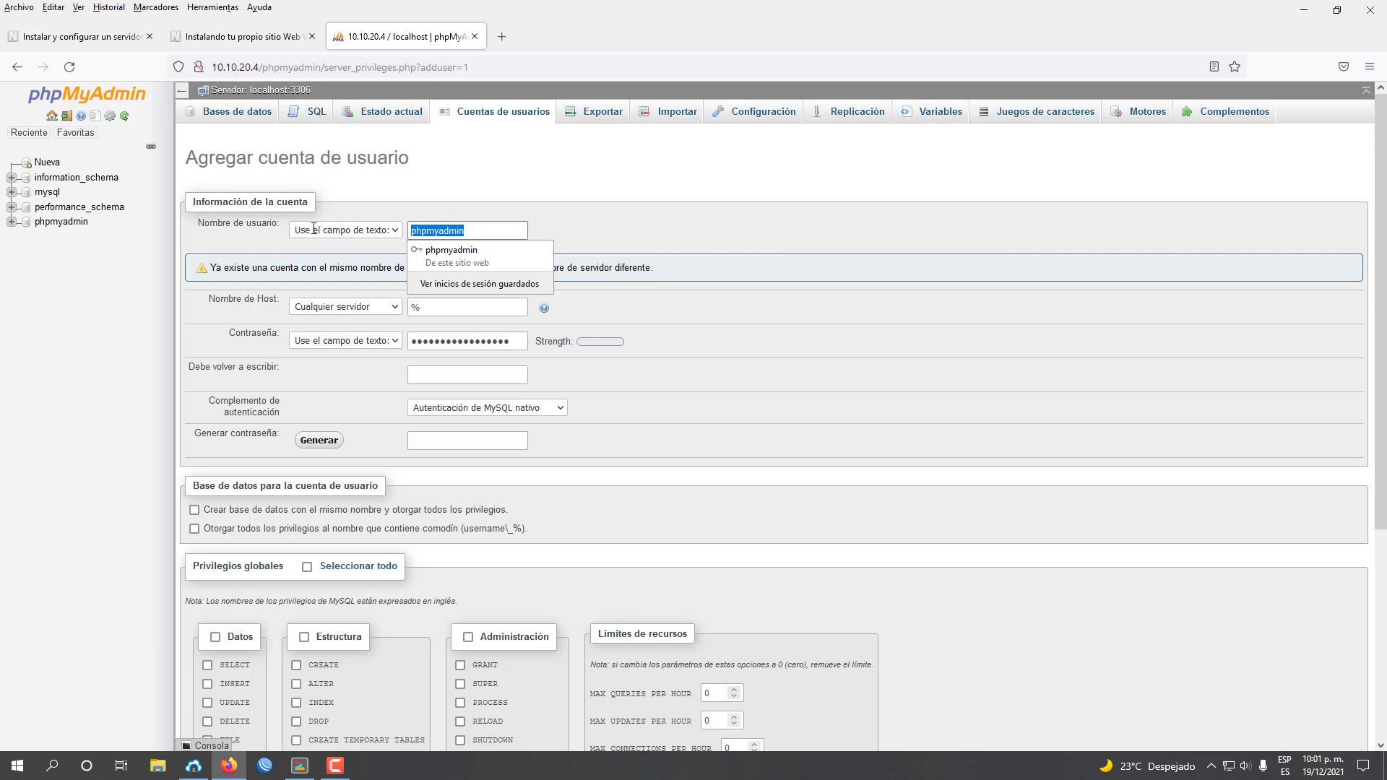
pyautogui.write('wordpress')
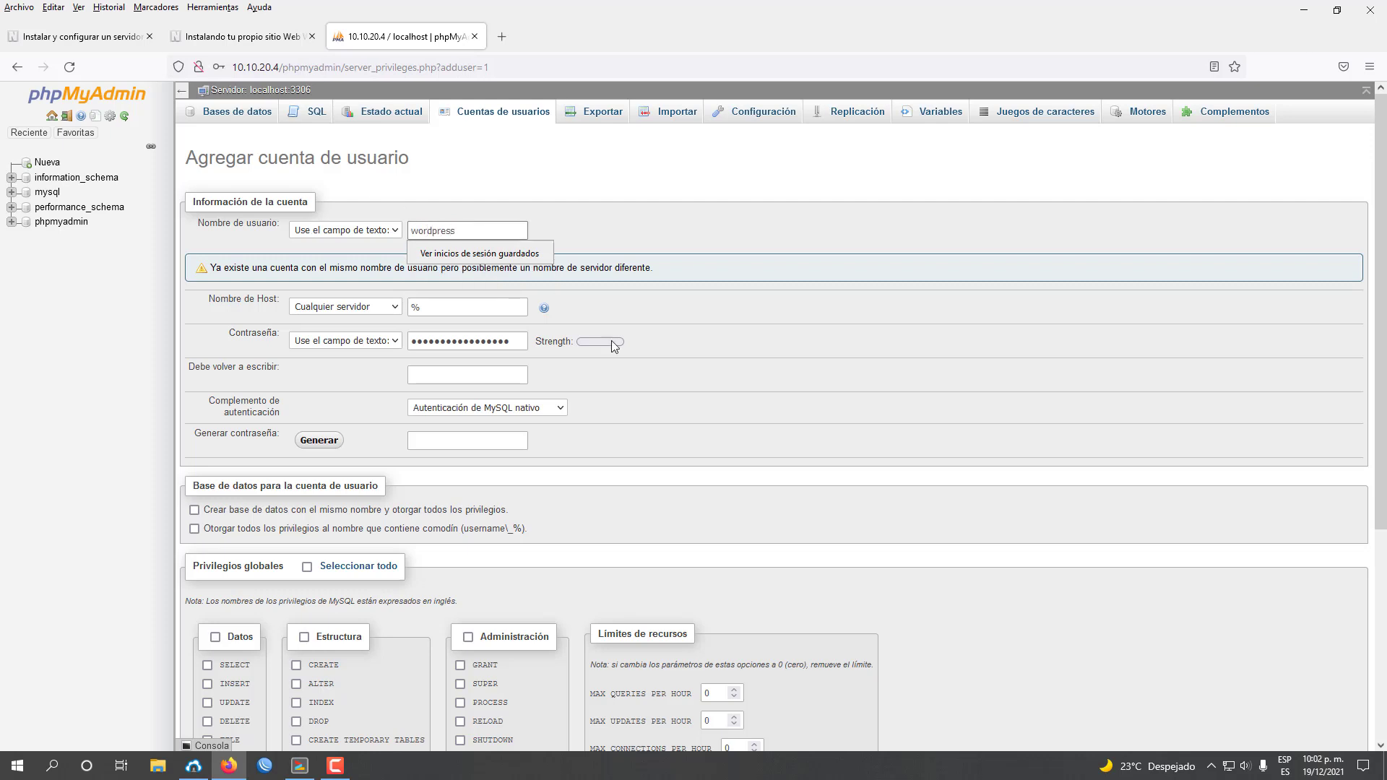
pyautogui.click(354, 306)
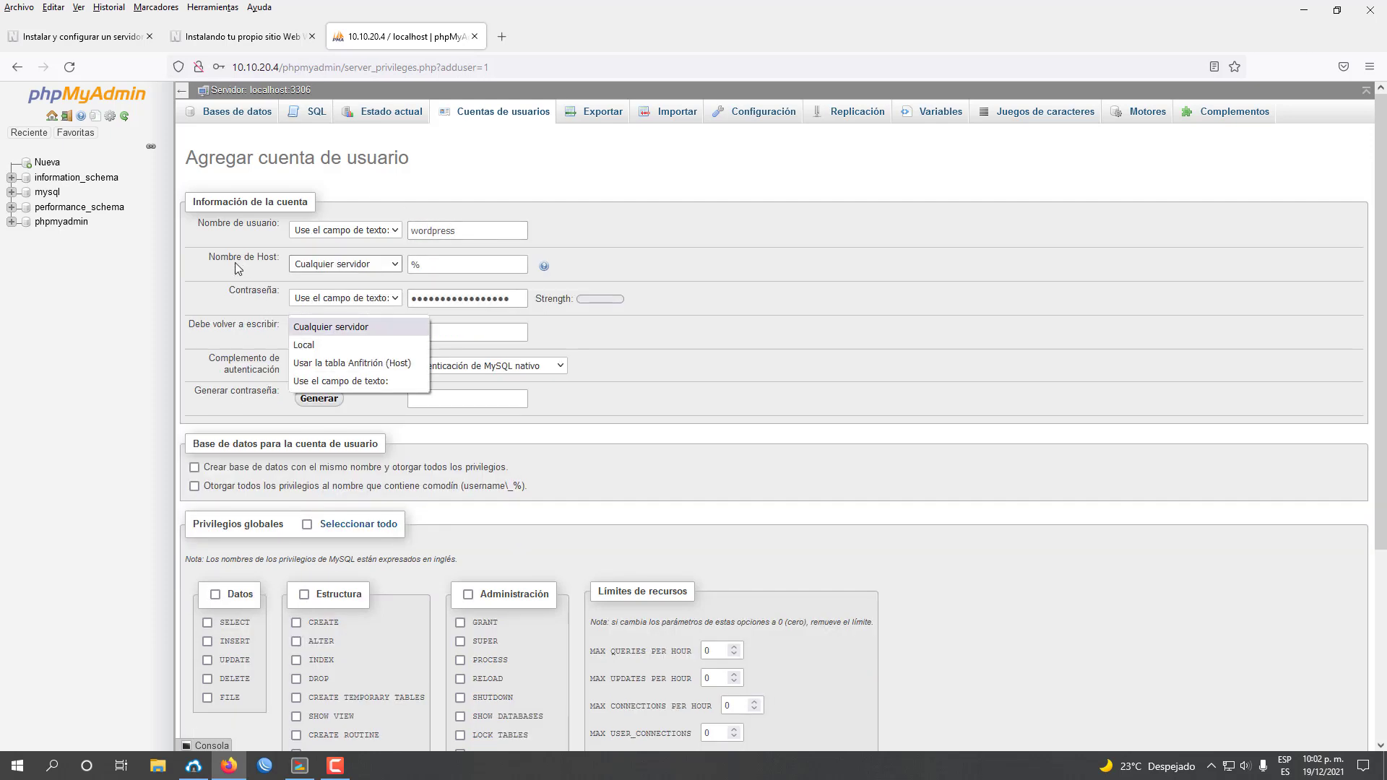
pyautogui.click(326, 292)
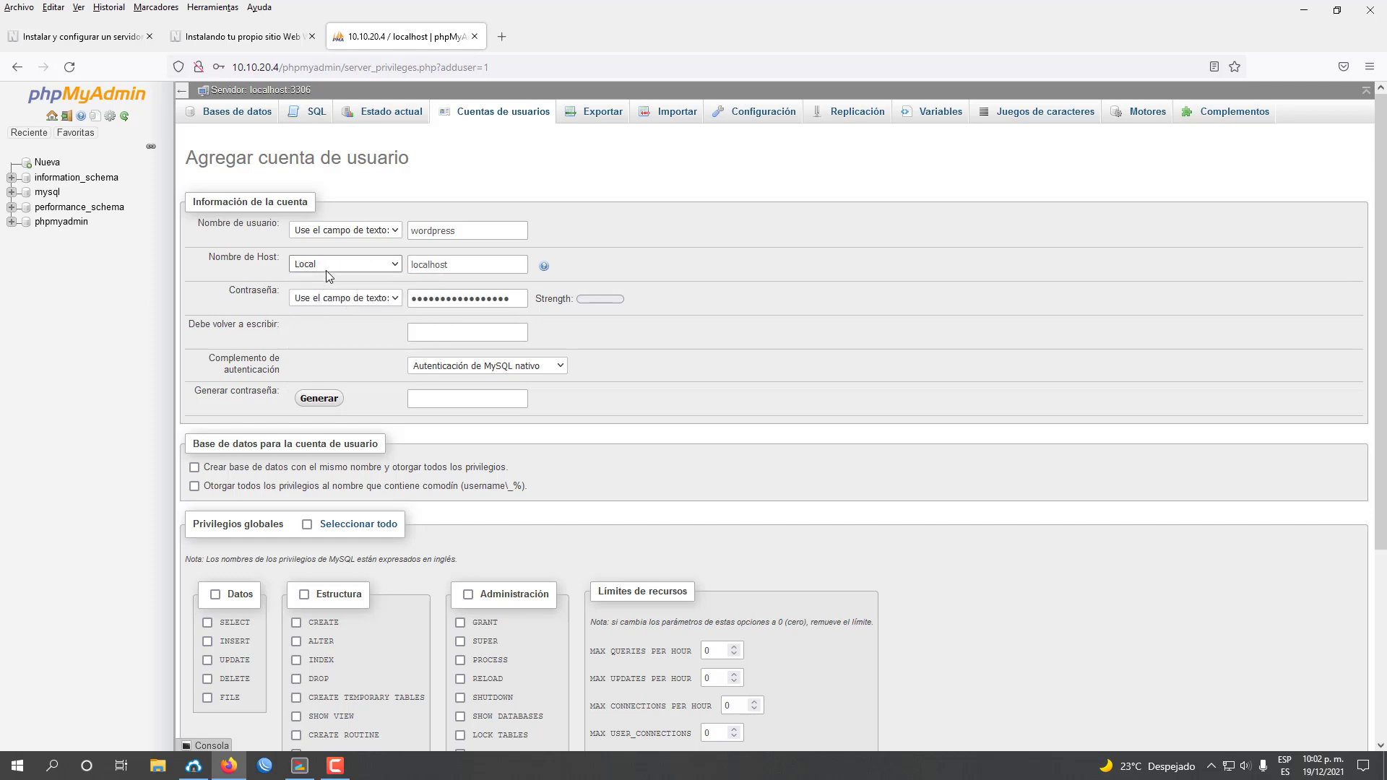
pyautogui.click(451, 269)
pyautogui.click(519, 296)
pyautogui.hotkey('ctrl', 'a')
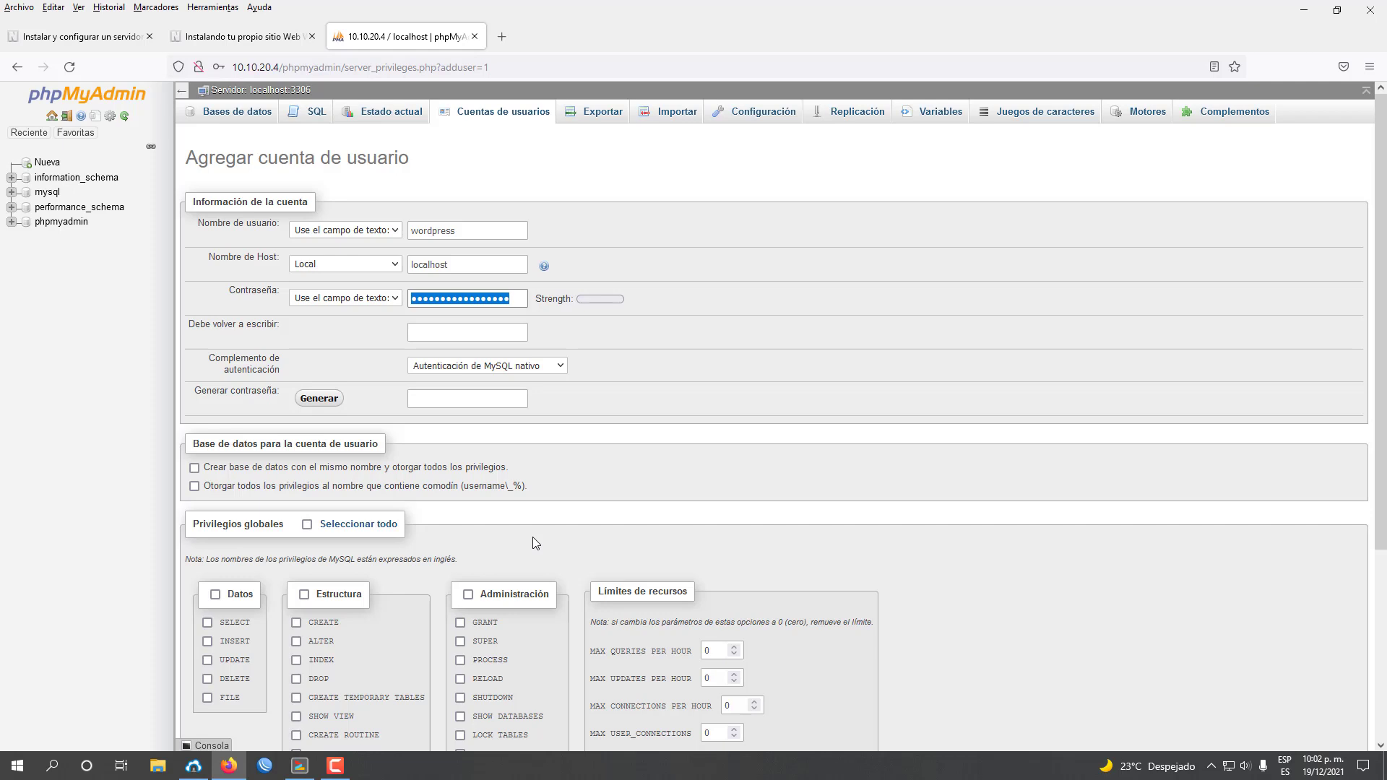
pyautogui.write('**************')
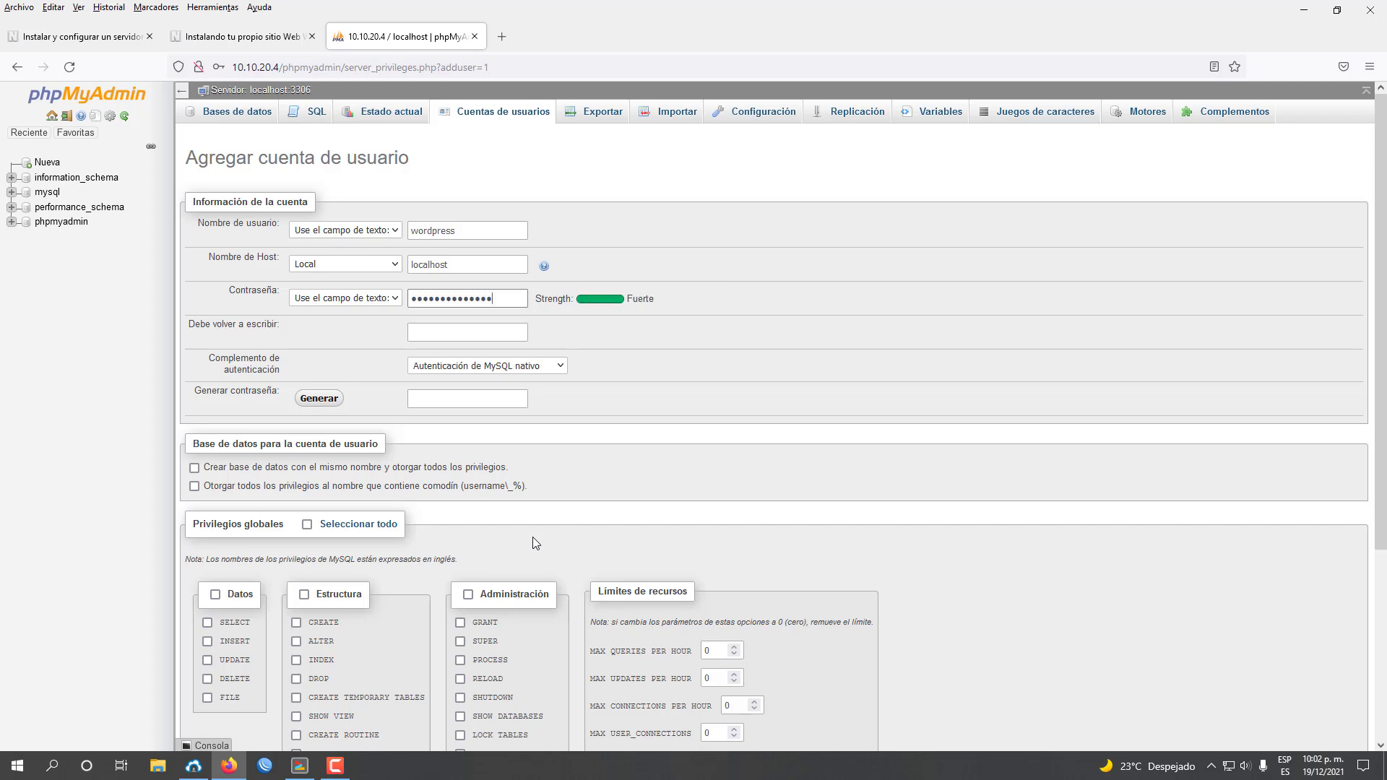
pyautogui.click(470, 334)
pyautogui.write('*')
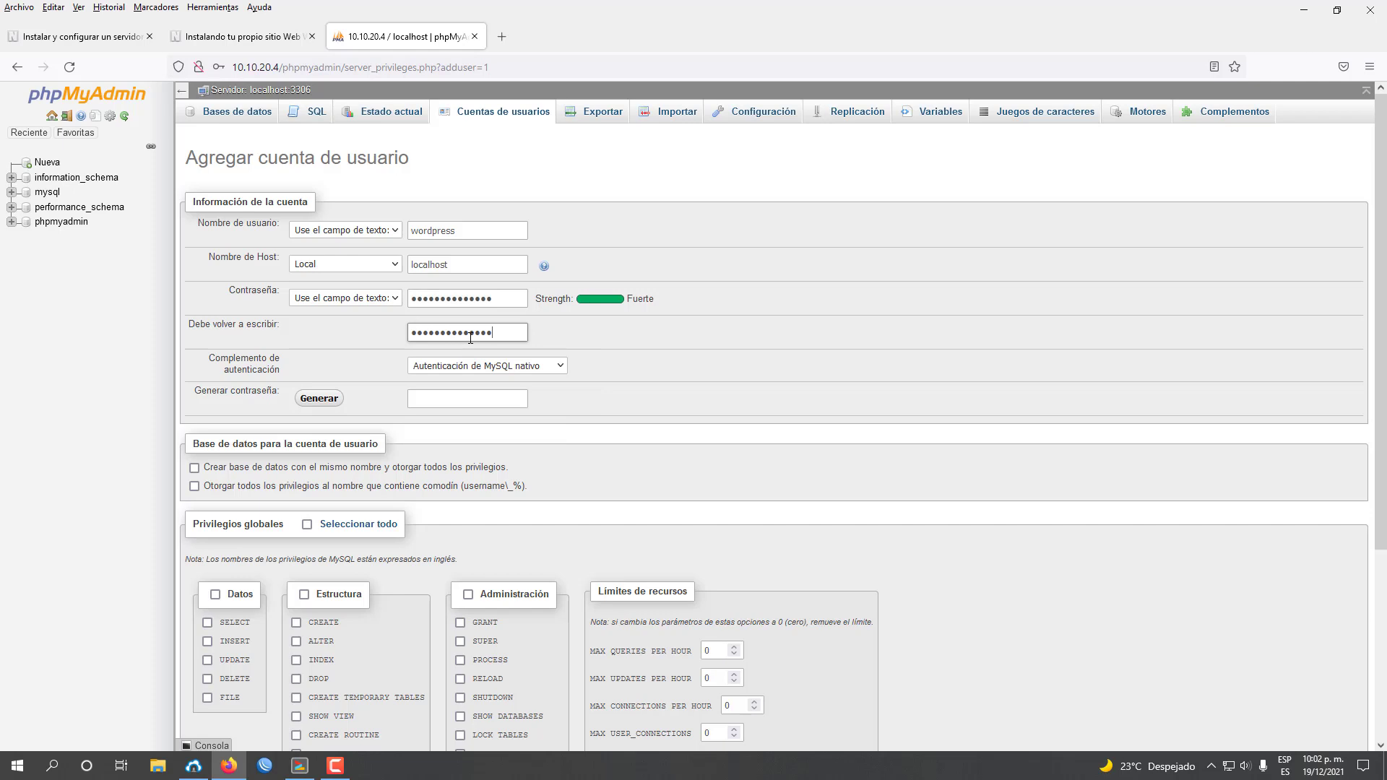
pyautogui.write('*************')
# Tick creating a same-named database and granting all privileges on wildcard-named databases.
pyautogui.click(194, 468)
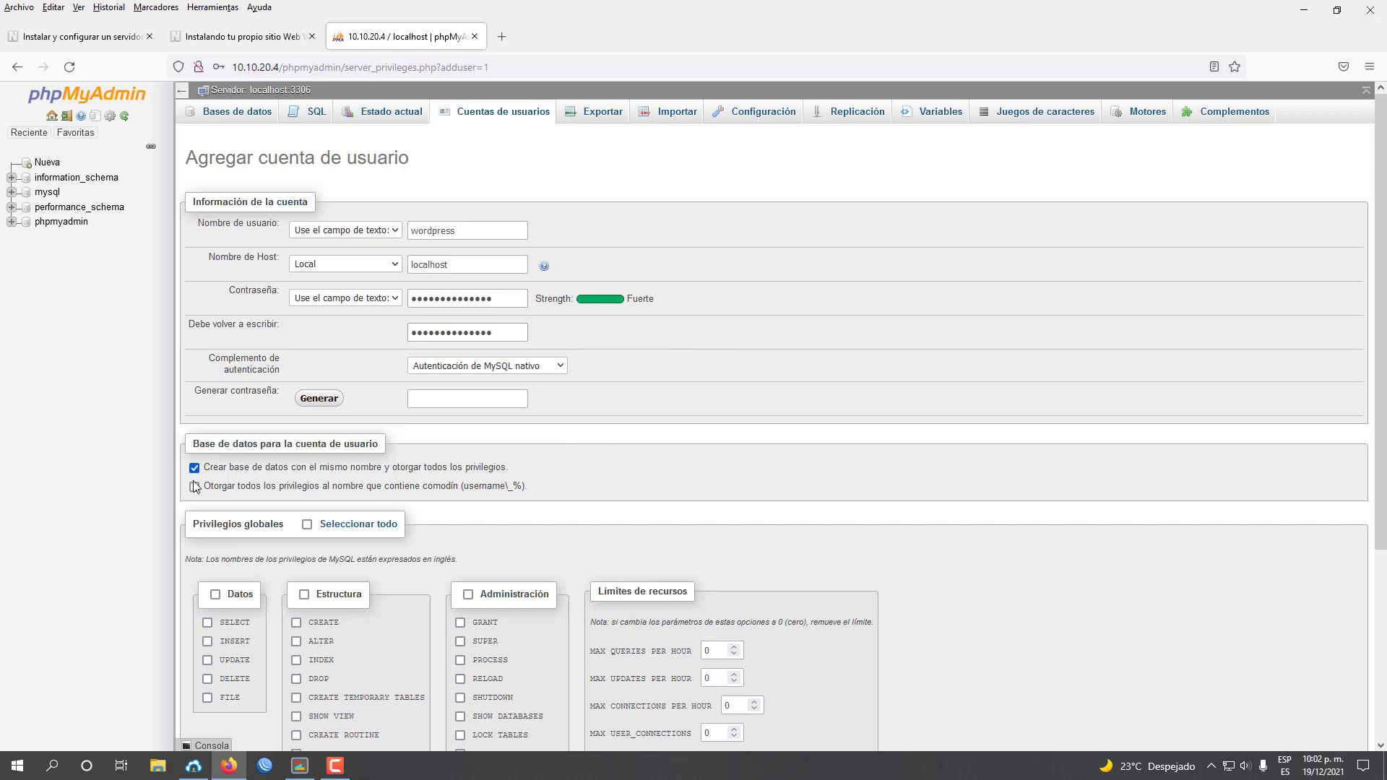
pyautogui.click(194, 486)
pyautogui.click(440, 225)
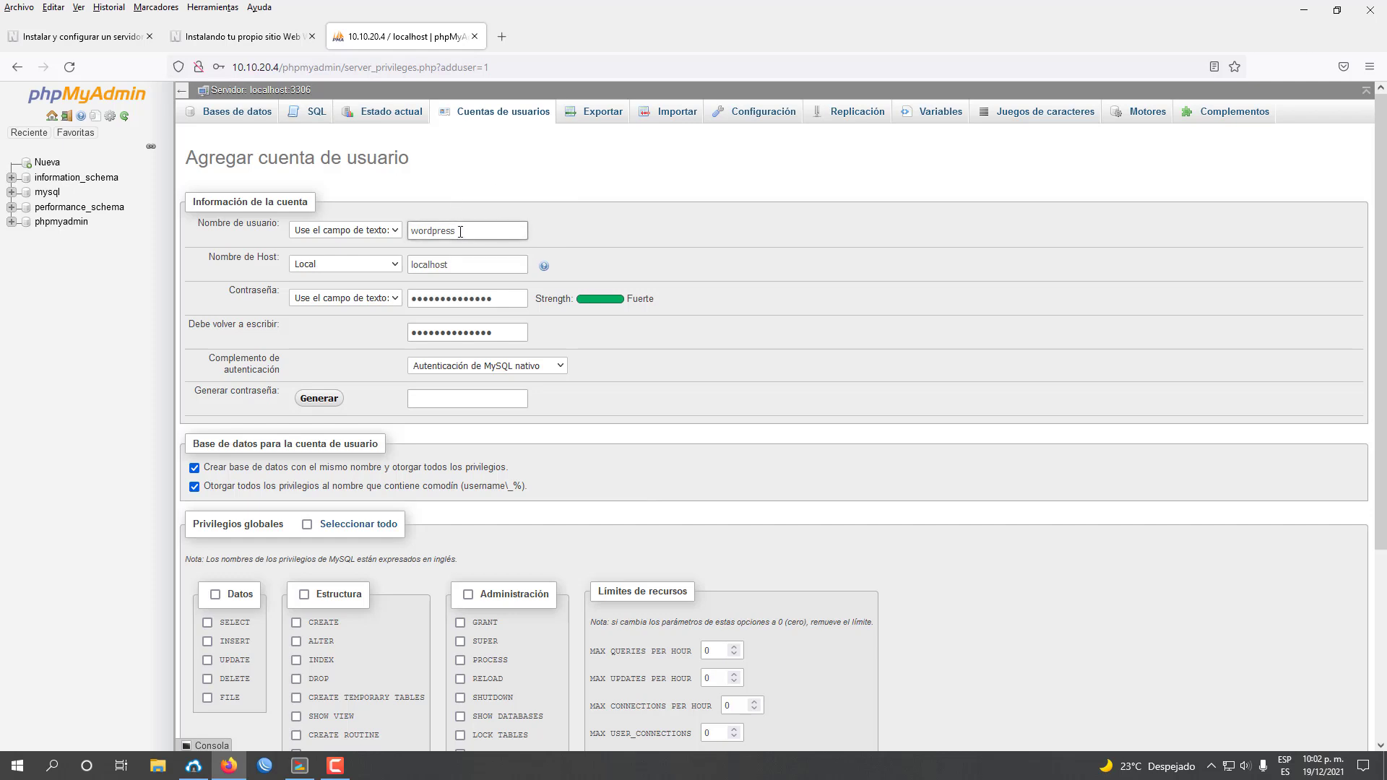
pyautogui.scroll(-4, 1214, 523)
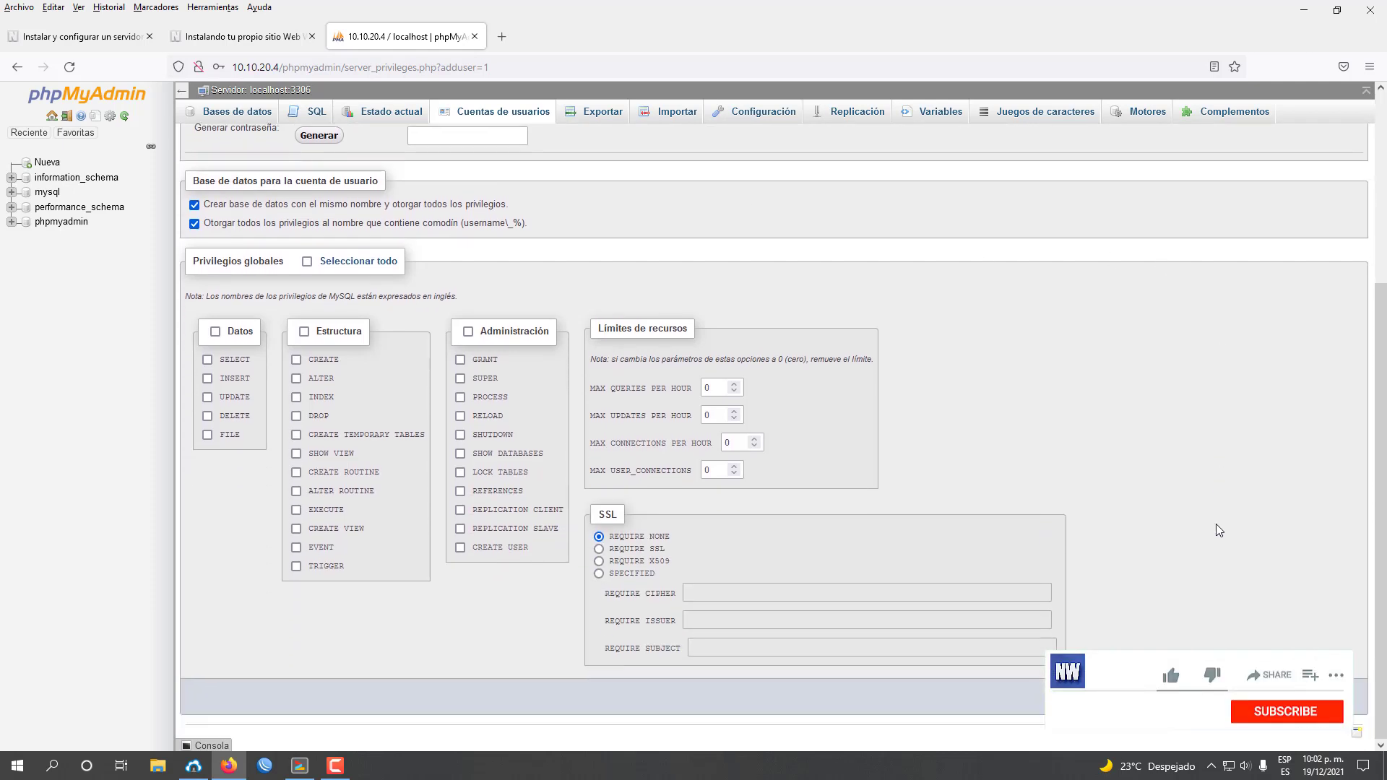
# Submit the wordpress account, verify its empty database and the user list, then return to the tutorial.
pyautogui.press('Return')
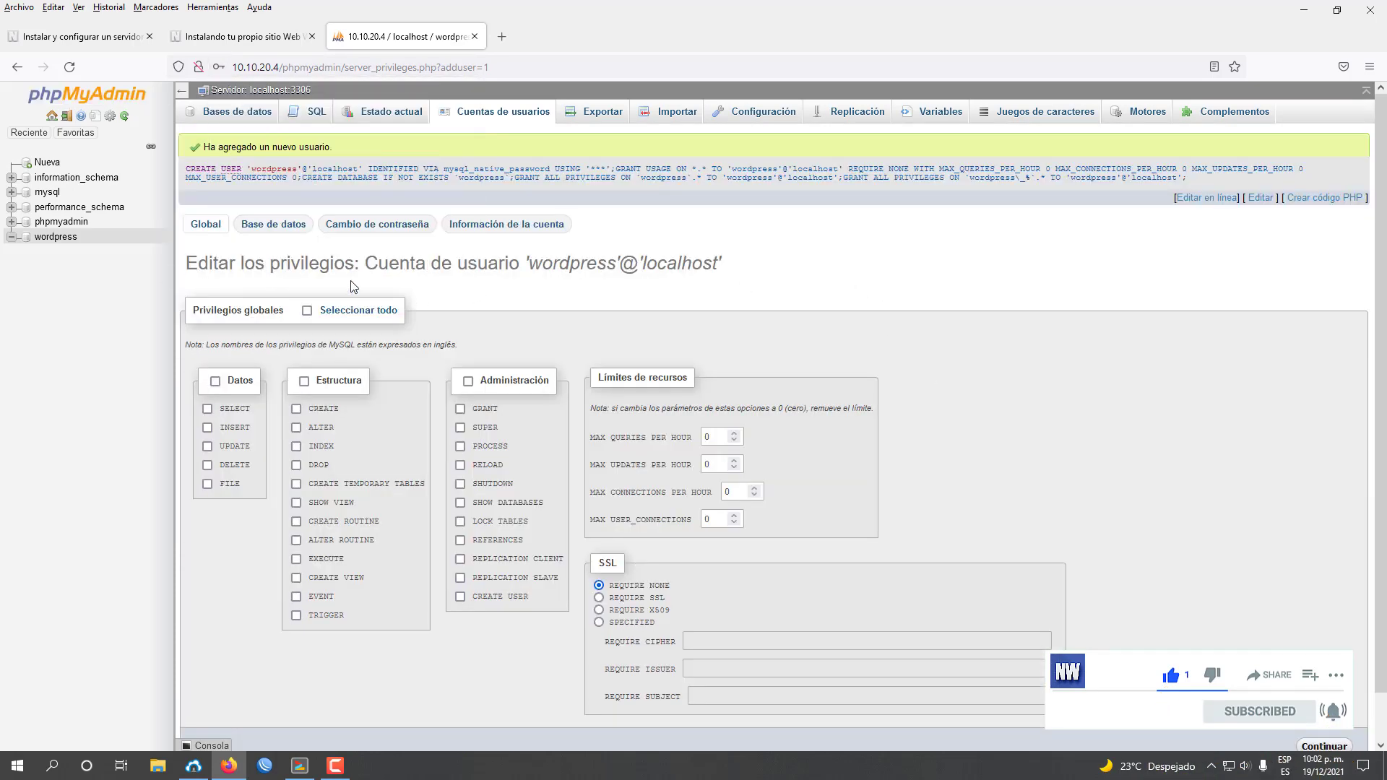
pyautogui.click(48, 240)
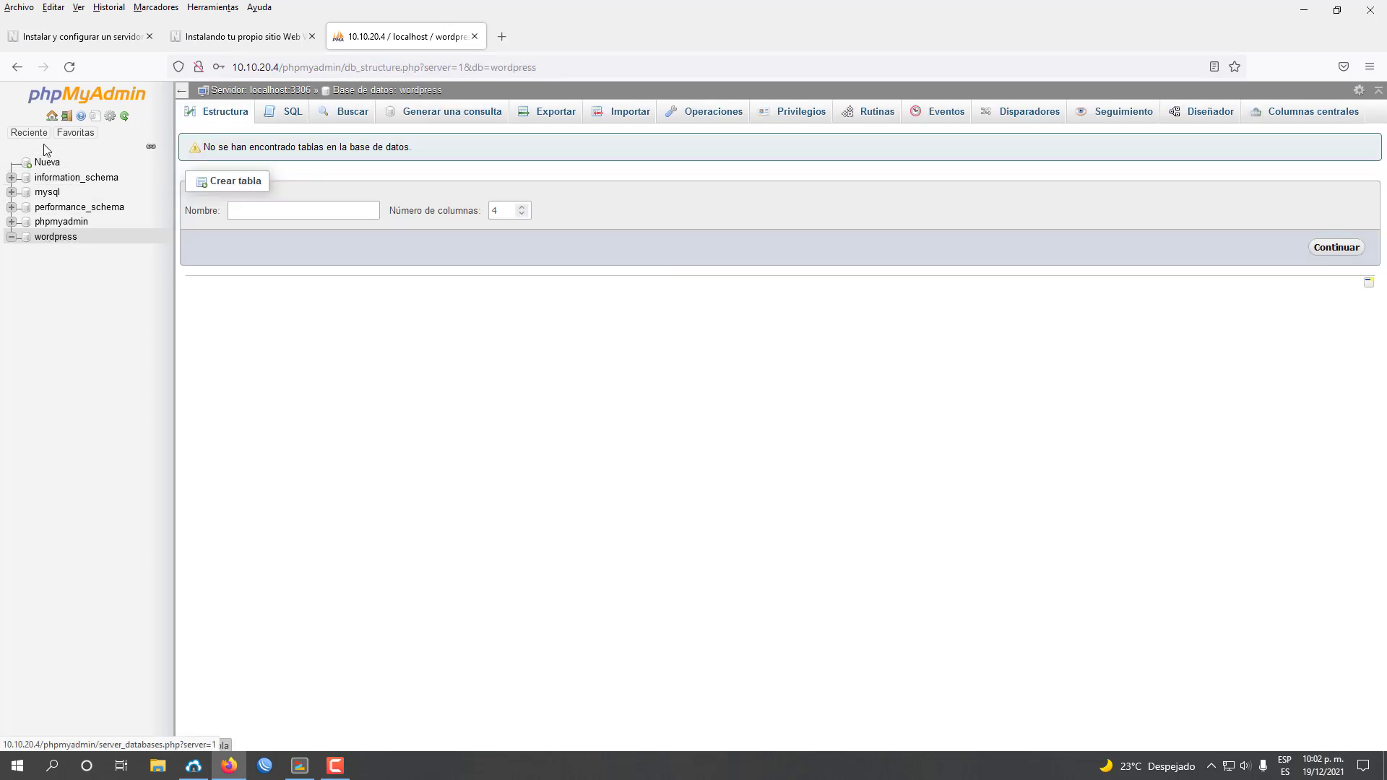
pyautogui.click(51, 116)
pyautogui.click(499, 112)
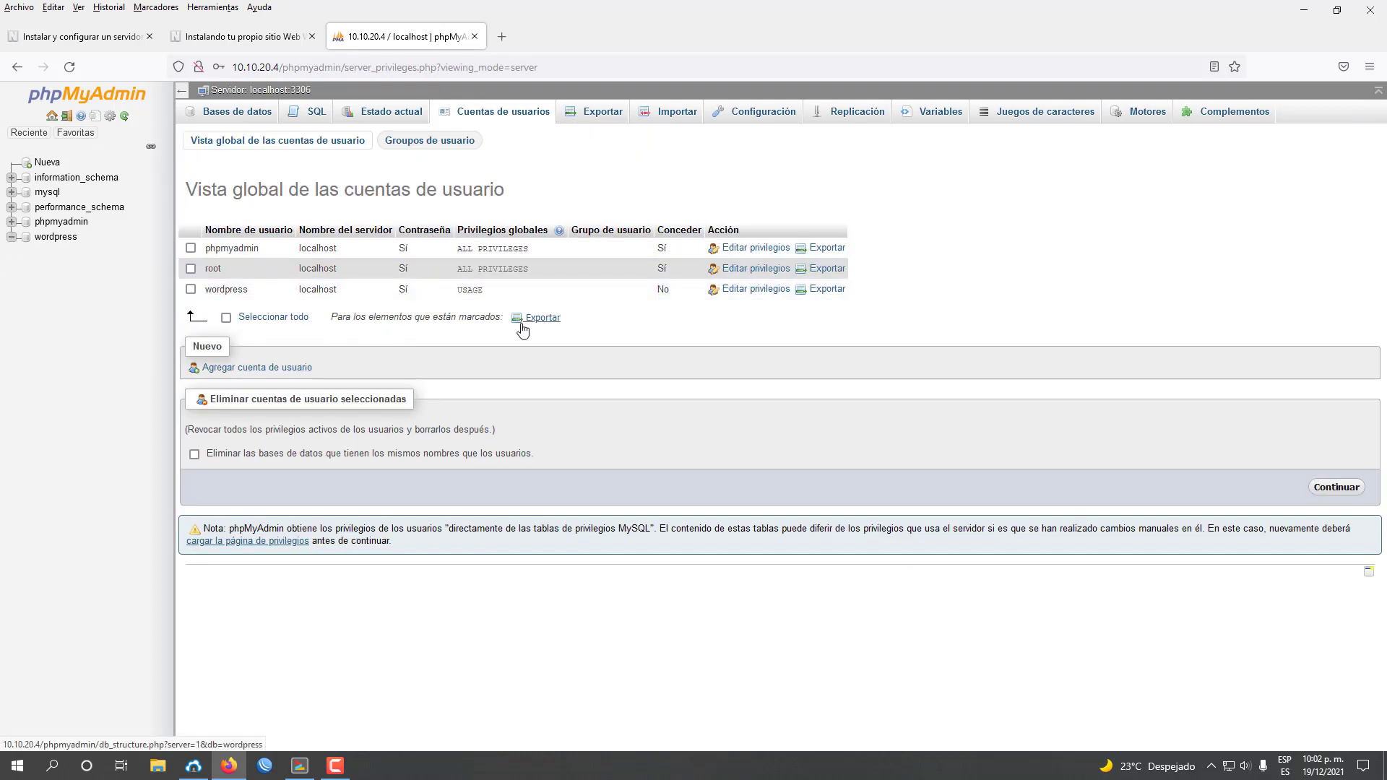
pyautogui.click(51, 116)
pyautogui.click(248, 40)
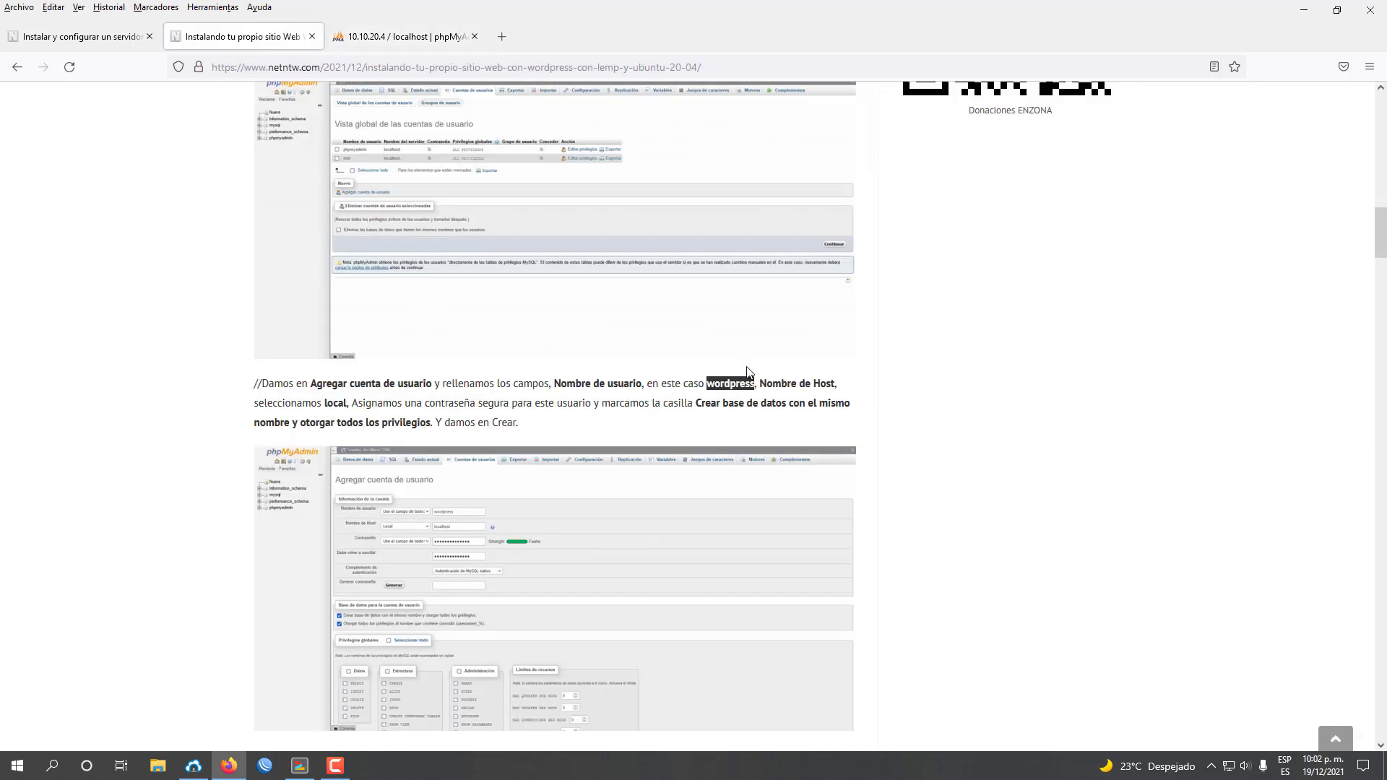
# Copy the tutorial's sudo nano command and run it to open /etc/nginx/sites-available/networld.cu.
pyautogui.scroll(-5, 916, 435)
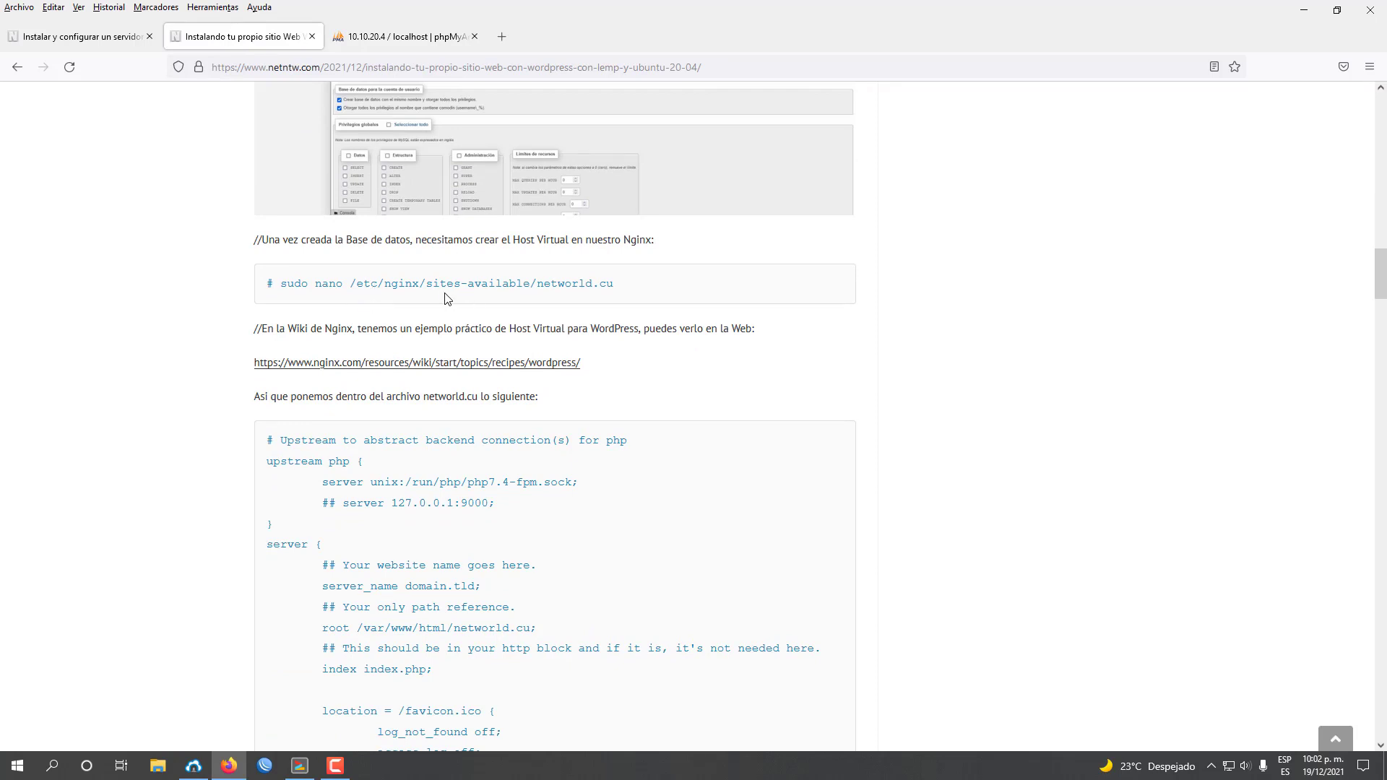
pyautogui.moveTo(284, 285); pyautogui.dragTo(614, 289)
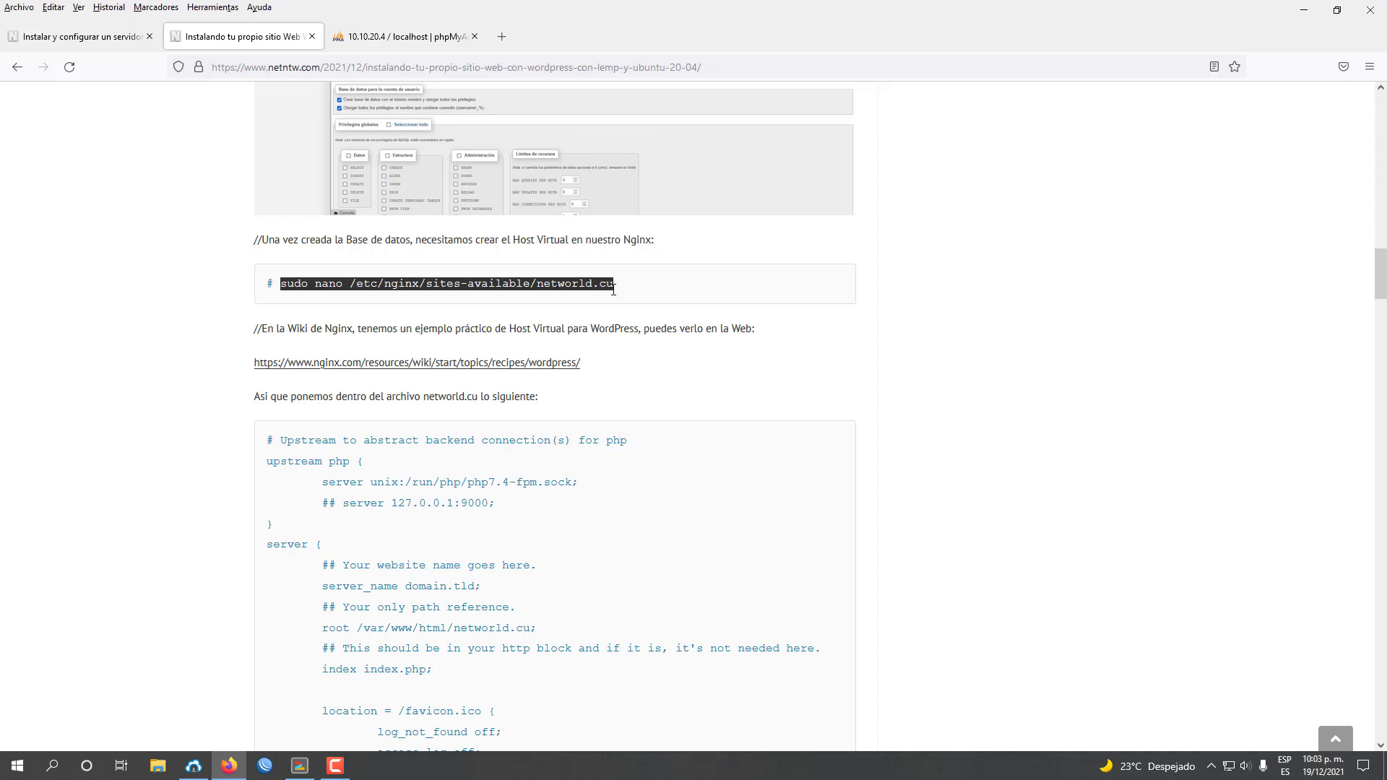
pyautogui.rightClick(581, 286)
pyautogui.click(587, 301)
pyautogui.click(299, 765)
pyautogui.press('shift+Insert')
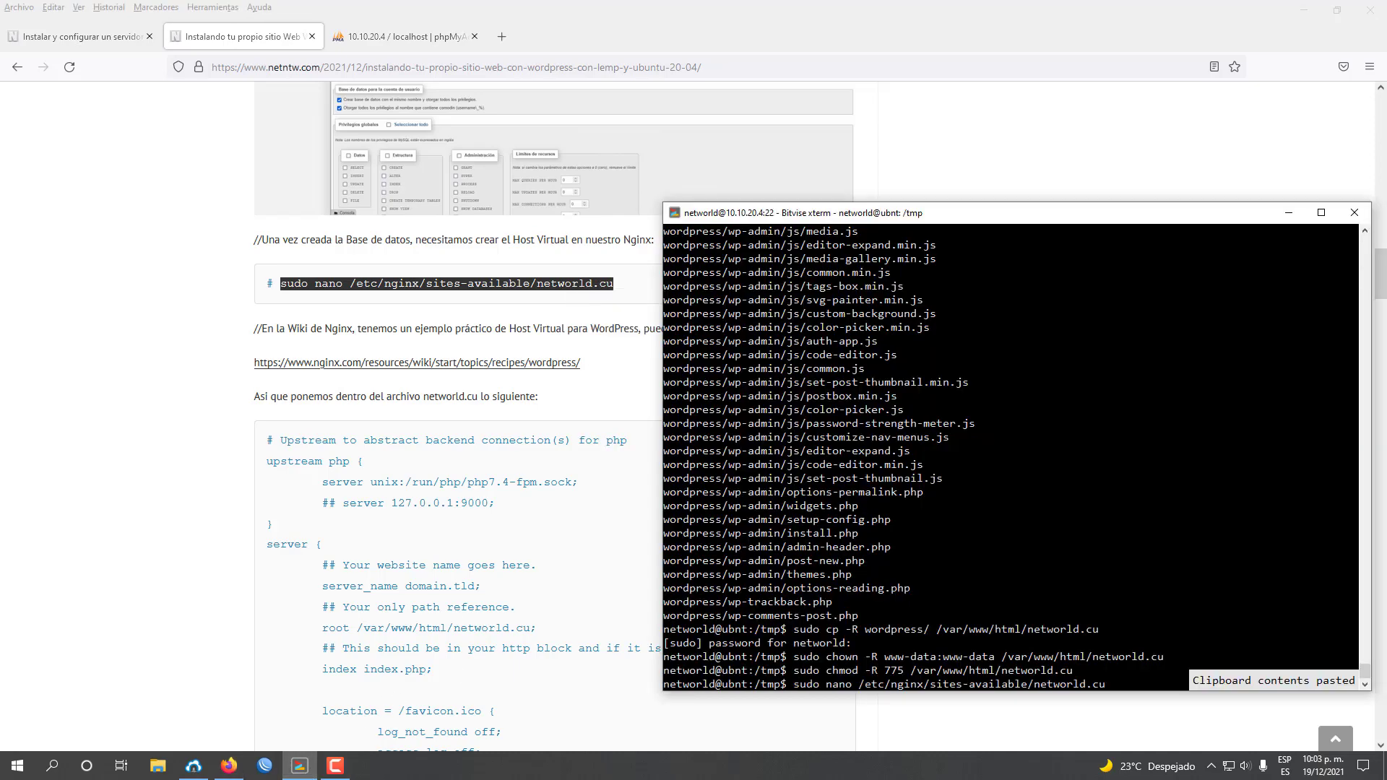
pyautogui.press('Return')
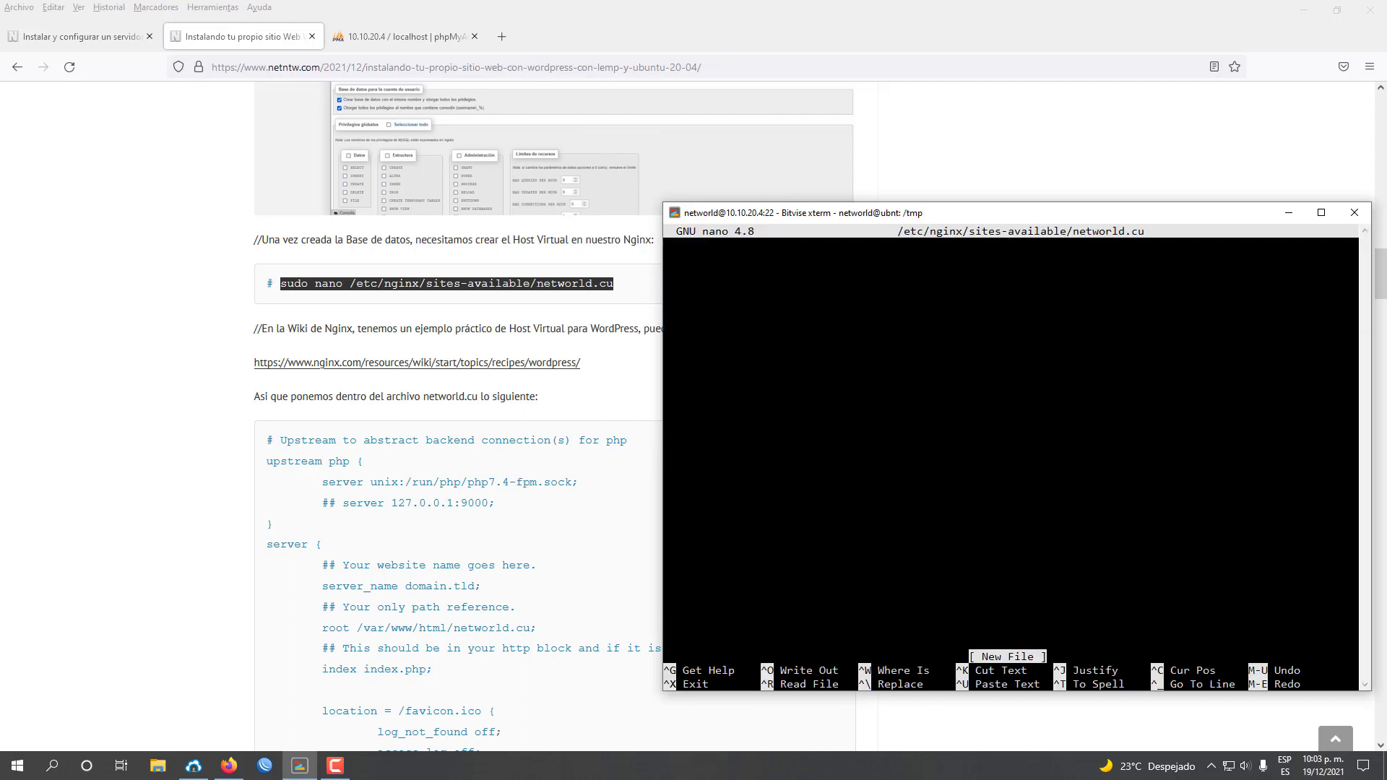
pyautogui.click(871, 2)
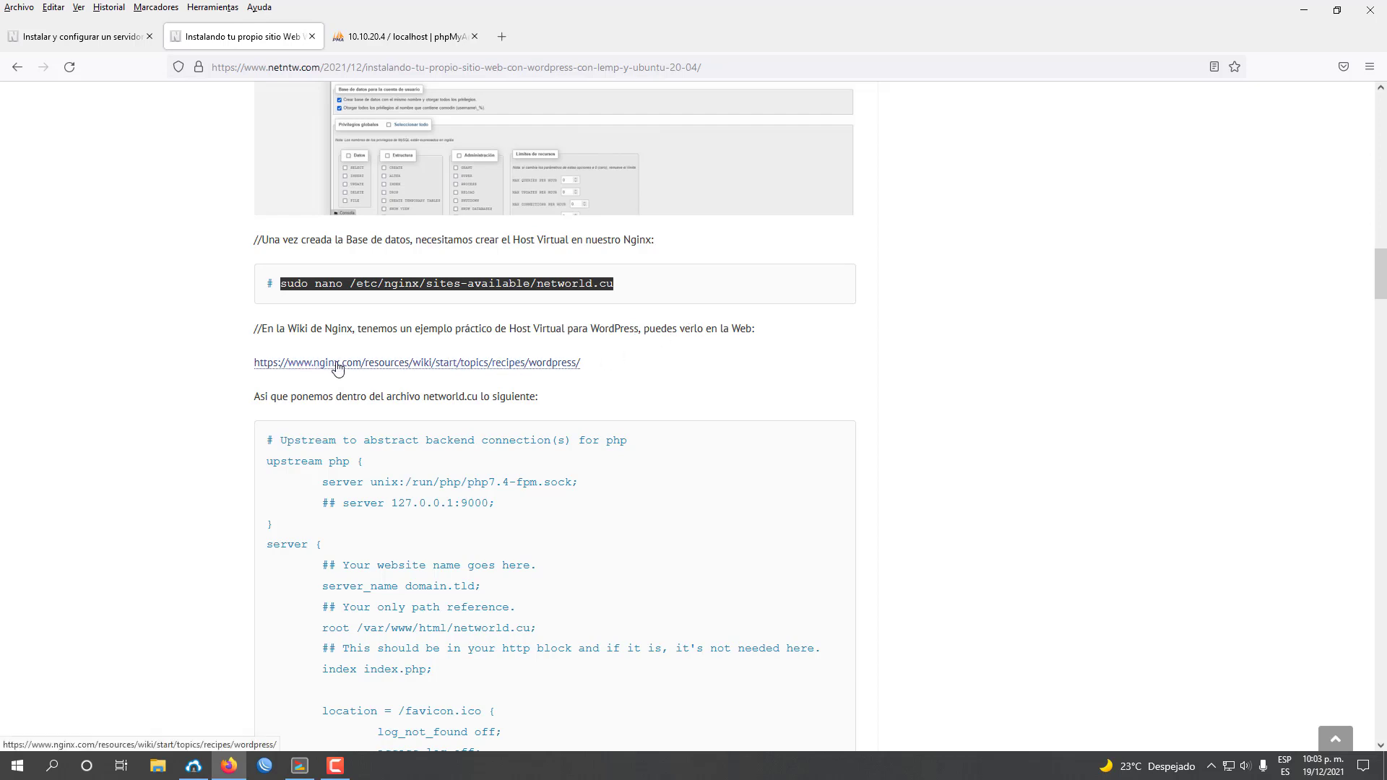
# Open the NGINX wiki's WordPress recipe in a new tab and copy its example server configuration.
pyautogui.middleClick(407, 367)
pyautogui.click(417, 40)
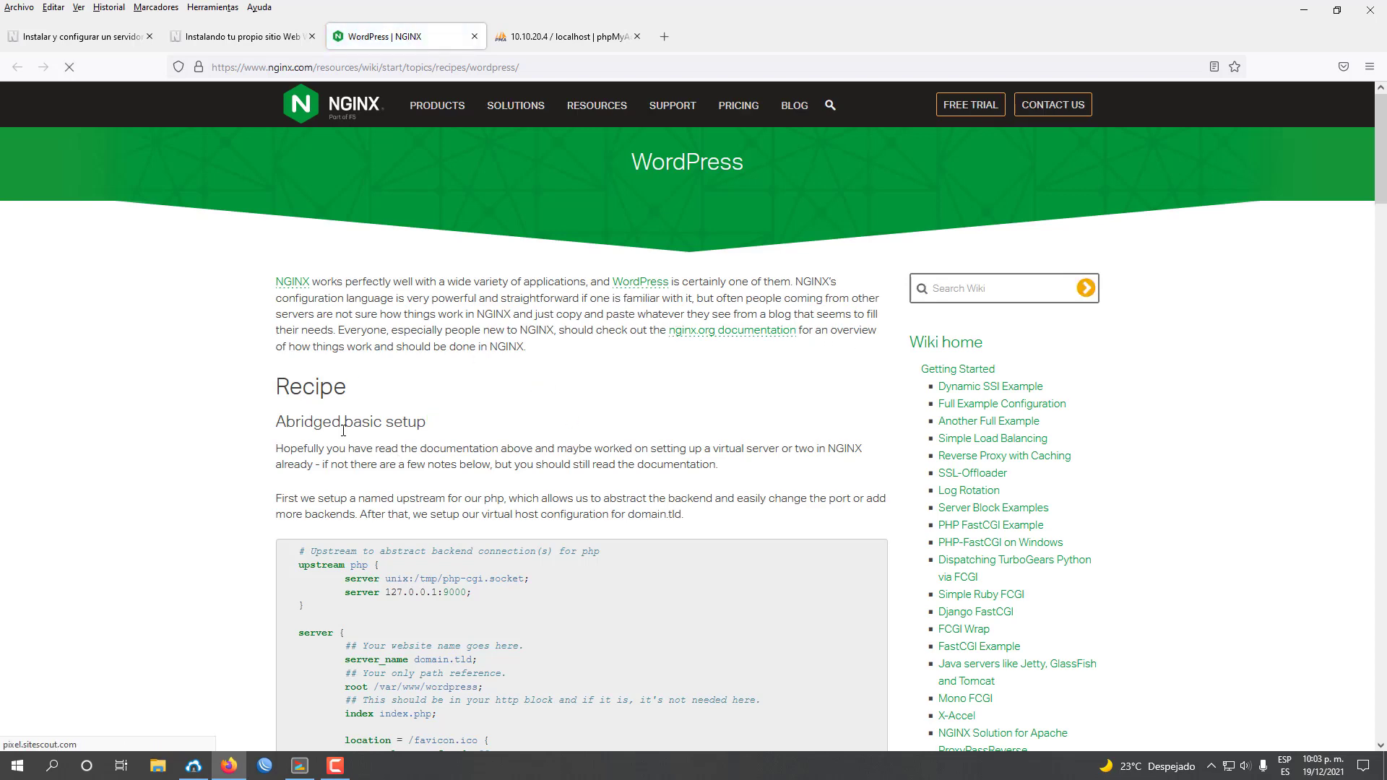
pyautogui.moveTo(1381, 180); pyautogui.dragTo(1370, 510)
pyautogui.scroll(-1, 1368, 284)
pyautogui.moveTo(1374, 546); pyautogui.dragTo(1374, 238)
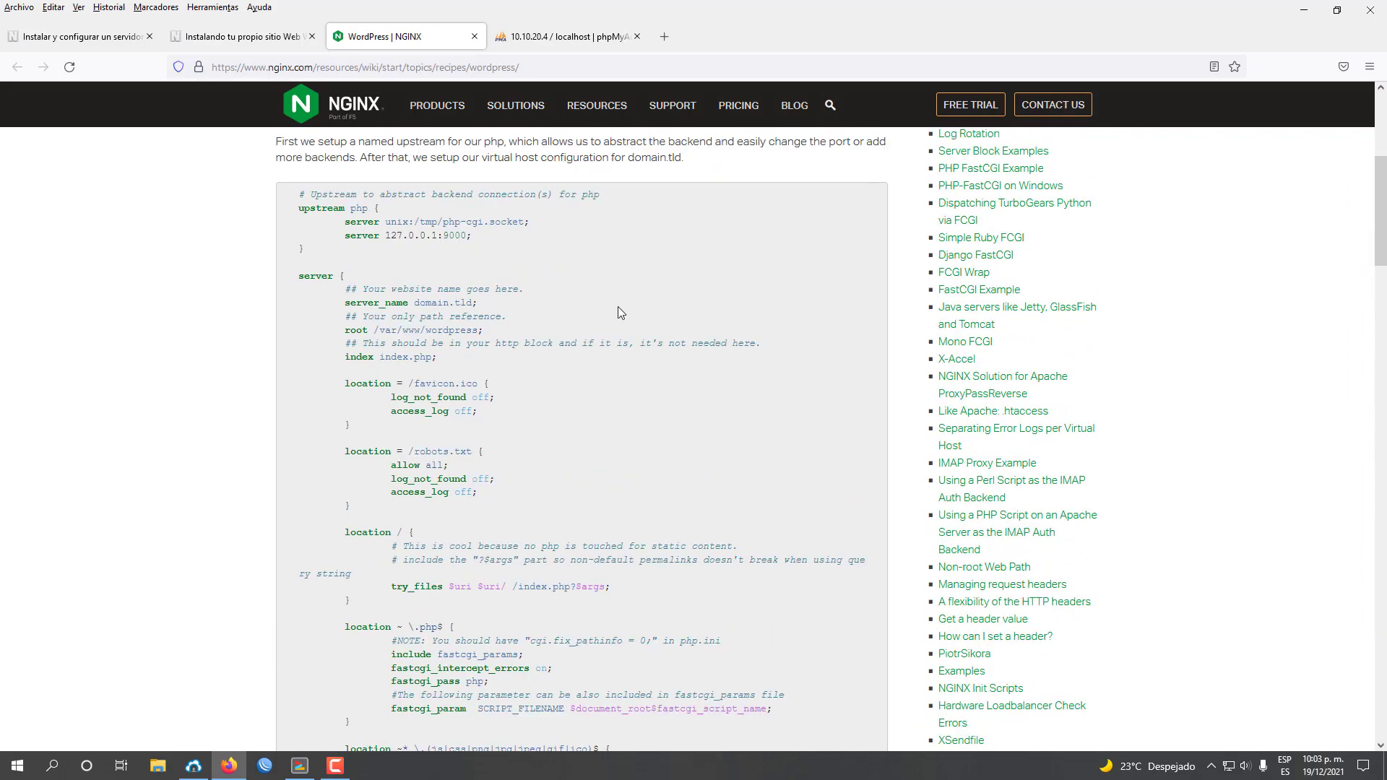
pyautogui.moveTo(298, 192); pyautogui.dragTo(473, 729)
pyautogui.rightClick(416, 609)
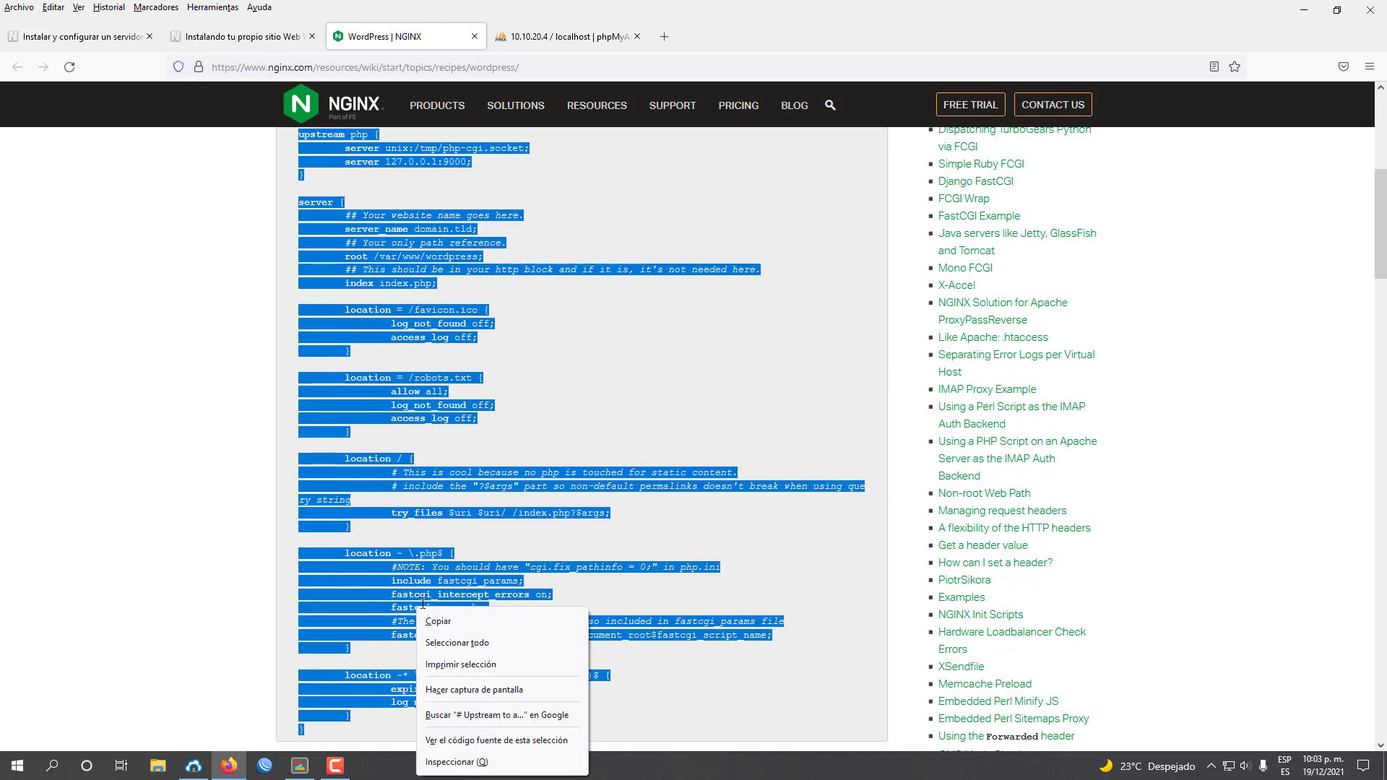
pyautogui.click(434, 619)
# Paste the NGINX example configuration into networld.cu in nano and scroll back to the top.
pyautogui.click(180, 41)
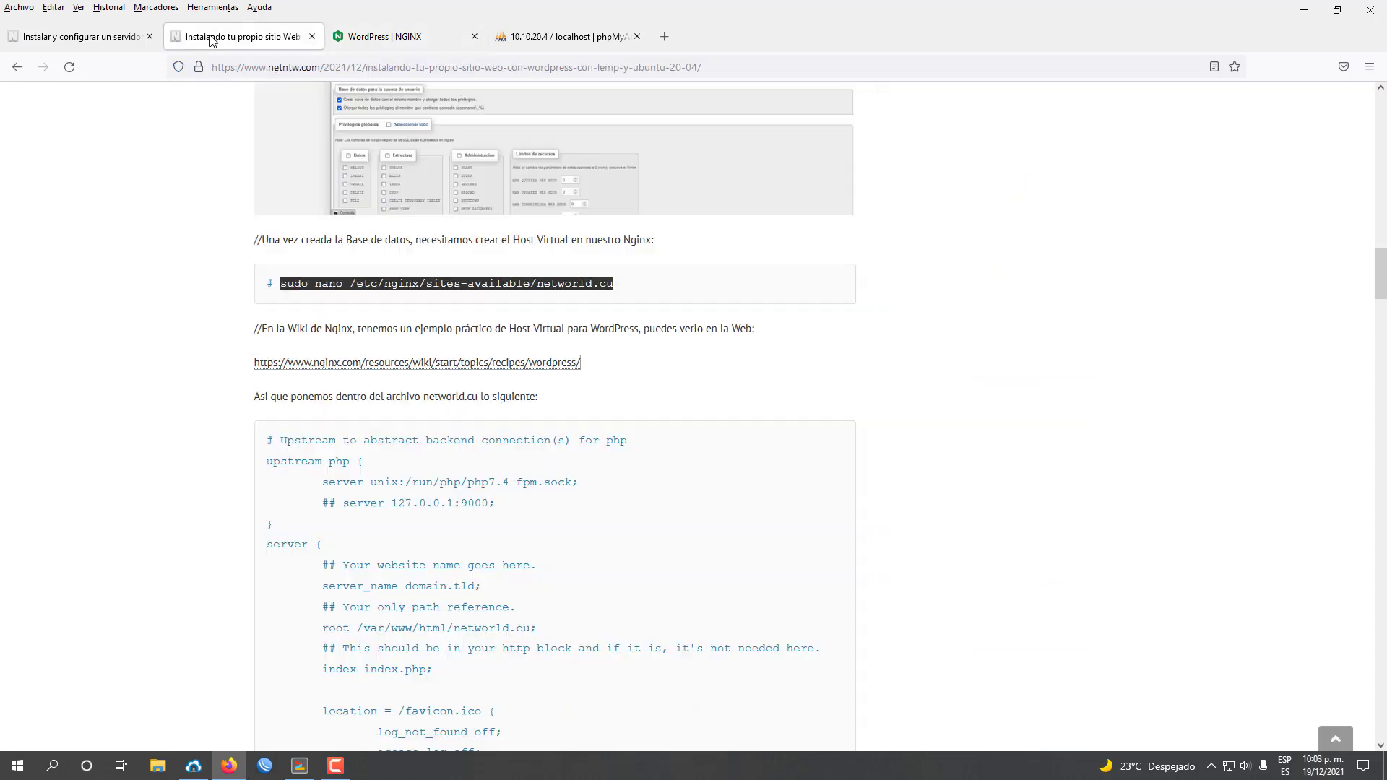
pyautogui.scroll(-3, 520, 573)
pyautogui.scroll(-3, 520, 573)
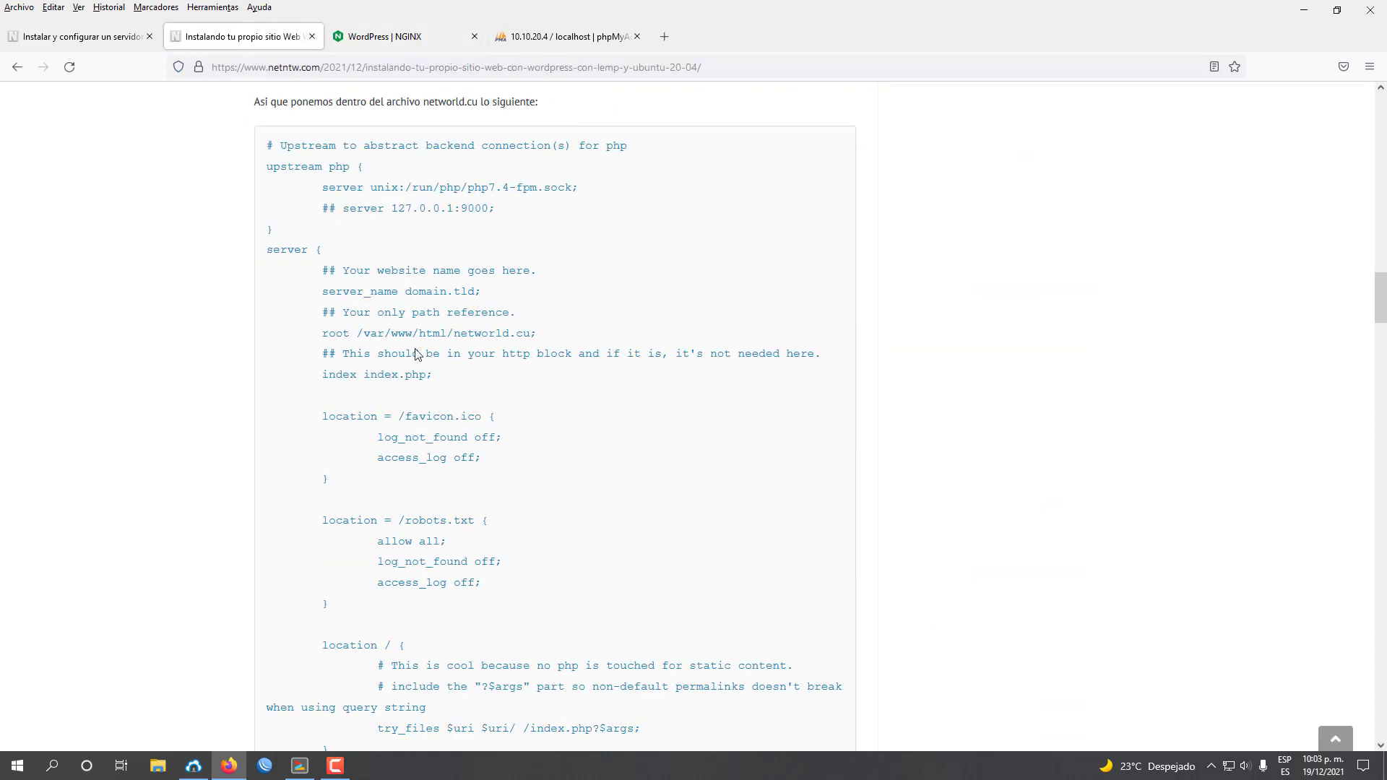
pyautogui.scroll(4, 316, 262)
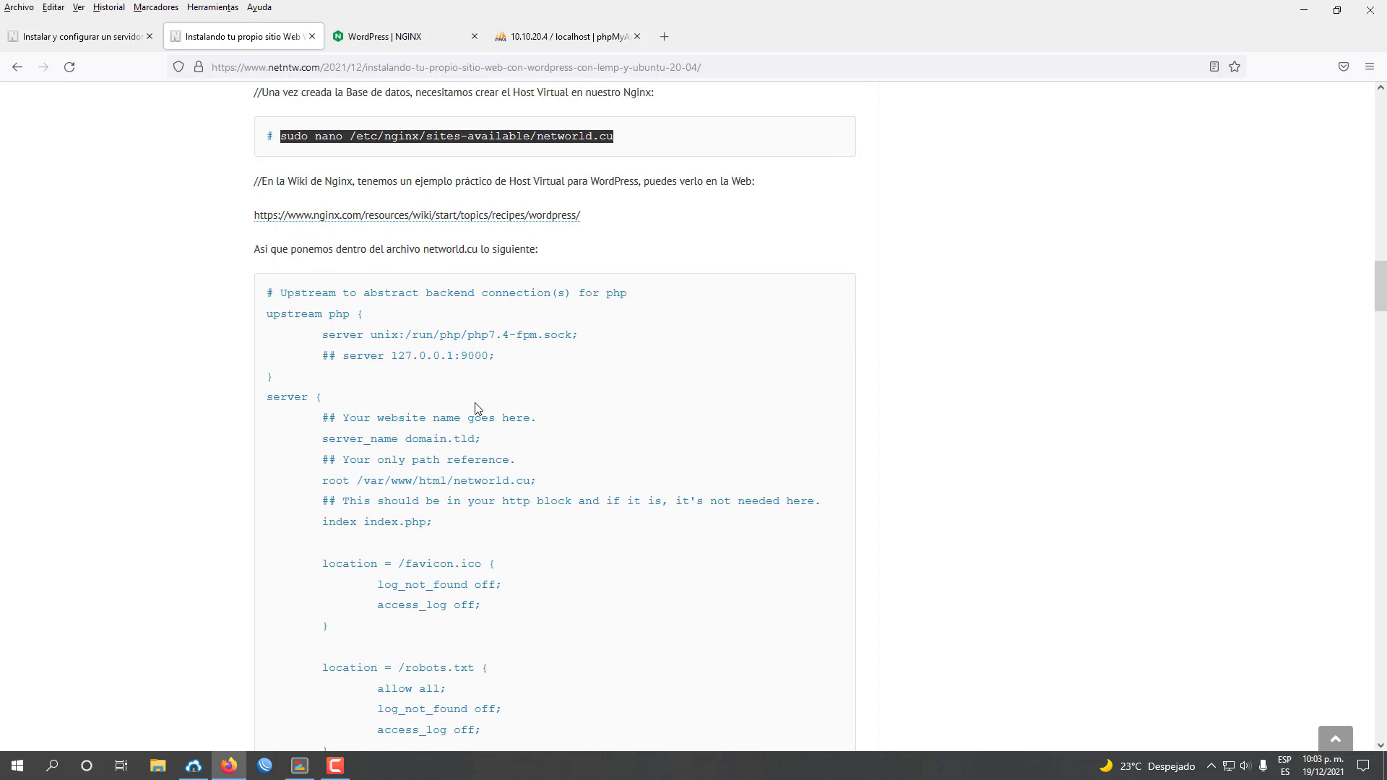
pyautogui.click(300, 766)
pyautogui.press('shift+Insert')
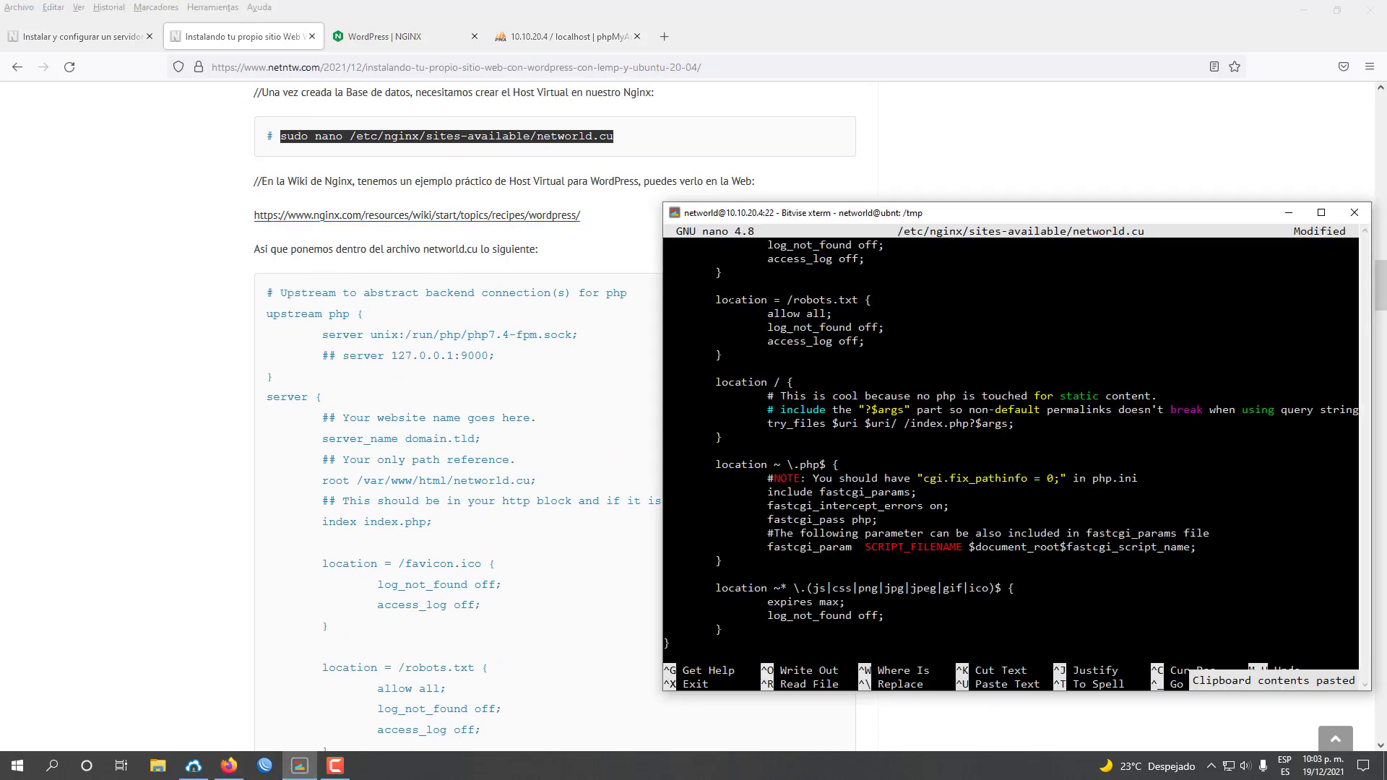
pyautogui.press('Up')
pyautogui.press('Up')
pyautogui.press('Up')
pyautogui.press('Up')
pyautogui.press('Up')
pyautogui.press('Up')
pyautogui.press('Up')
pyautogui.press('Up')
pyautogui.press('Up')
pyautogui.press('Up')
pyautogui.press('Up')
pyautogui.press('Up')
pyautogui.press('Up')
pyautogui.press('Up')
pyautogui.press('Up')
pyautogui.press('Up')
pyautogui.press('Up')
pyautogui.press('Up')
pyautogui.press('Up')
pyautogui.press('Up')
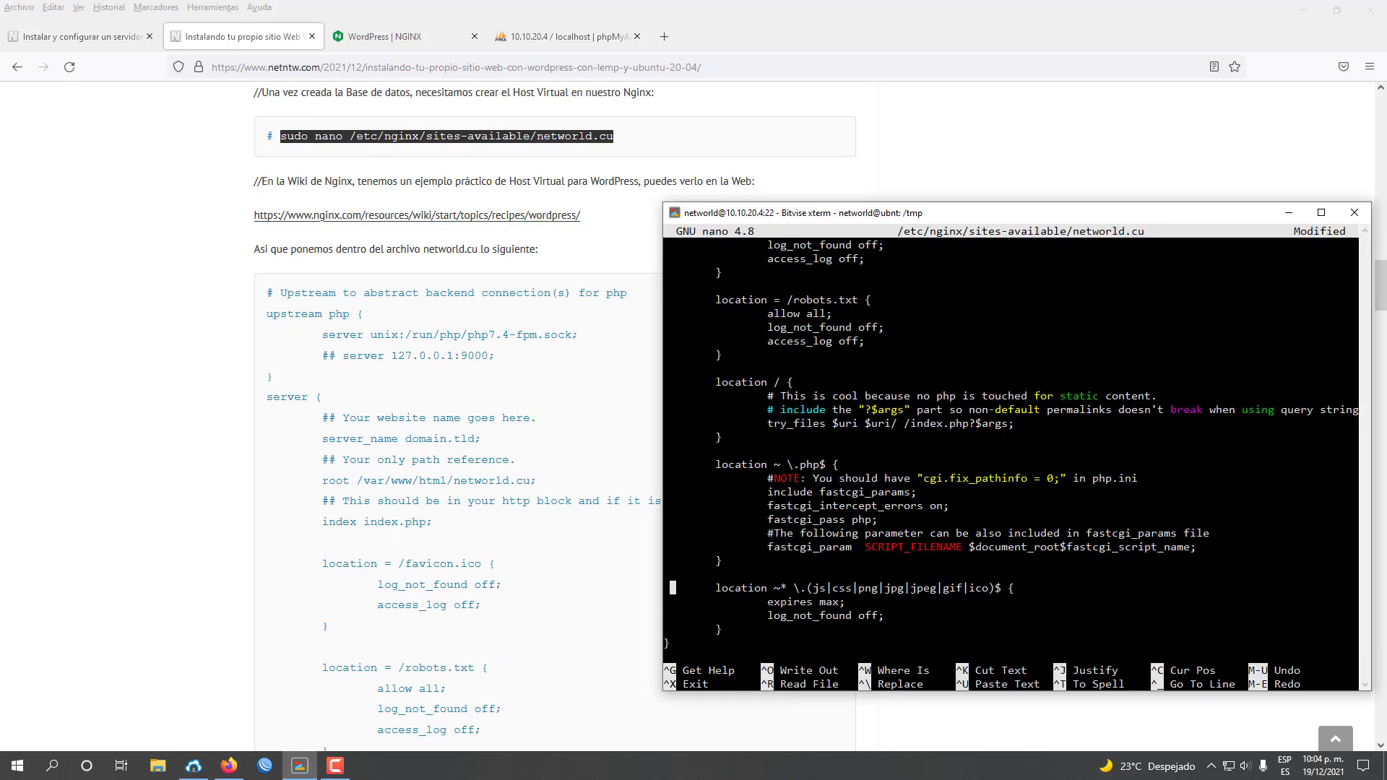
pyautogui.press('Up')
pyautogui.press('Up')
pyautogui.press('Up')
pyautogui.press('Up')
pyautogui.press('Up')
pyautogui.press('Up')
pyautogui.press('Up')
pyautogui.press('Up')
pyautogui.press('Up')
pyautogui.press('Up')
pyautogui.press('Up')
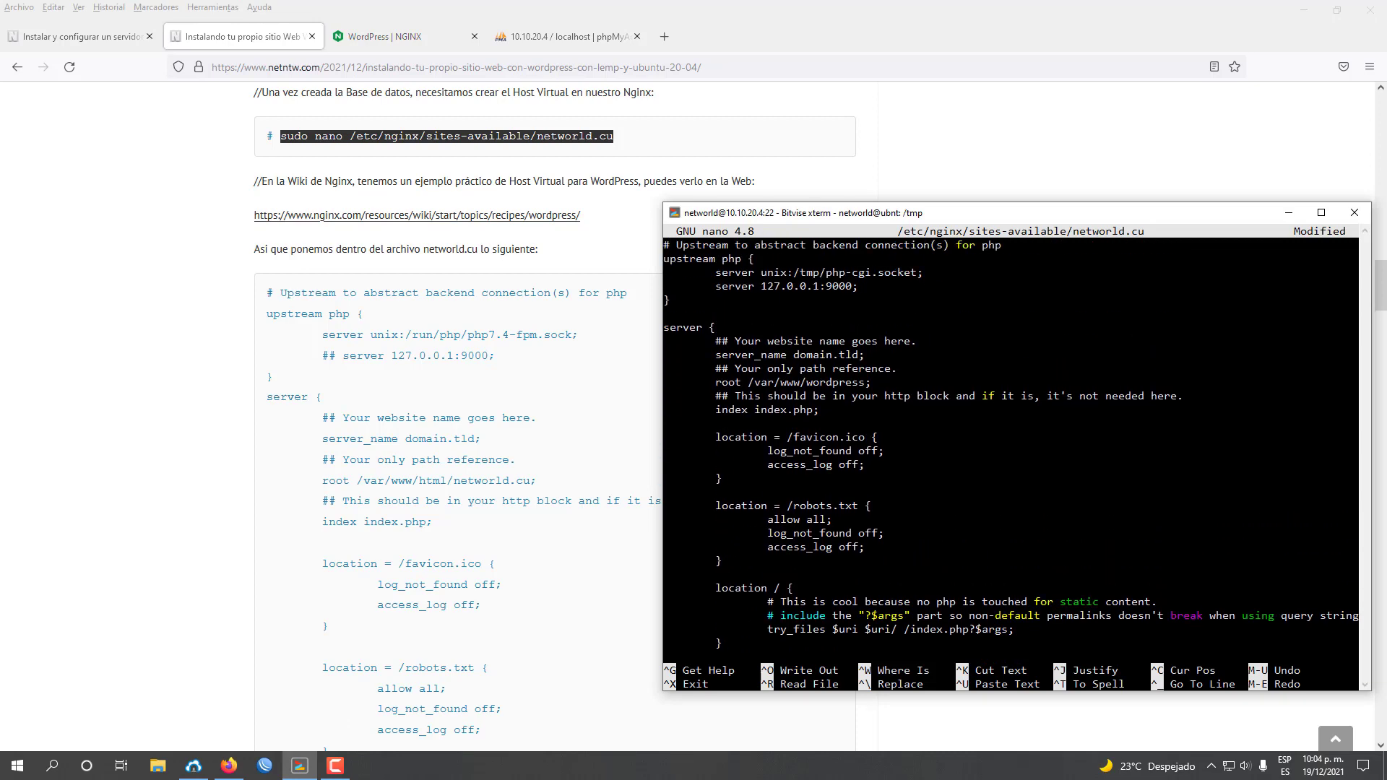
pyautogui.click(473, 273)
# Scroll the tutorial to its 'Sustituir por' notes and return to networld.cu in nano.
pyautogui.scroll(-7, 651, 397)
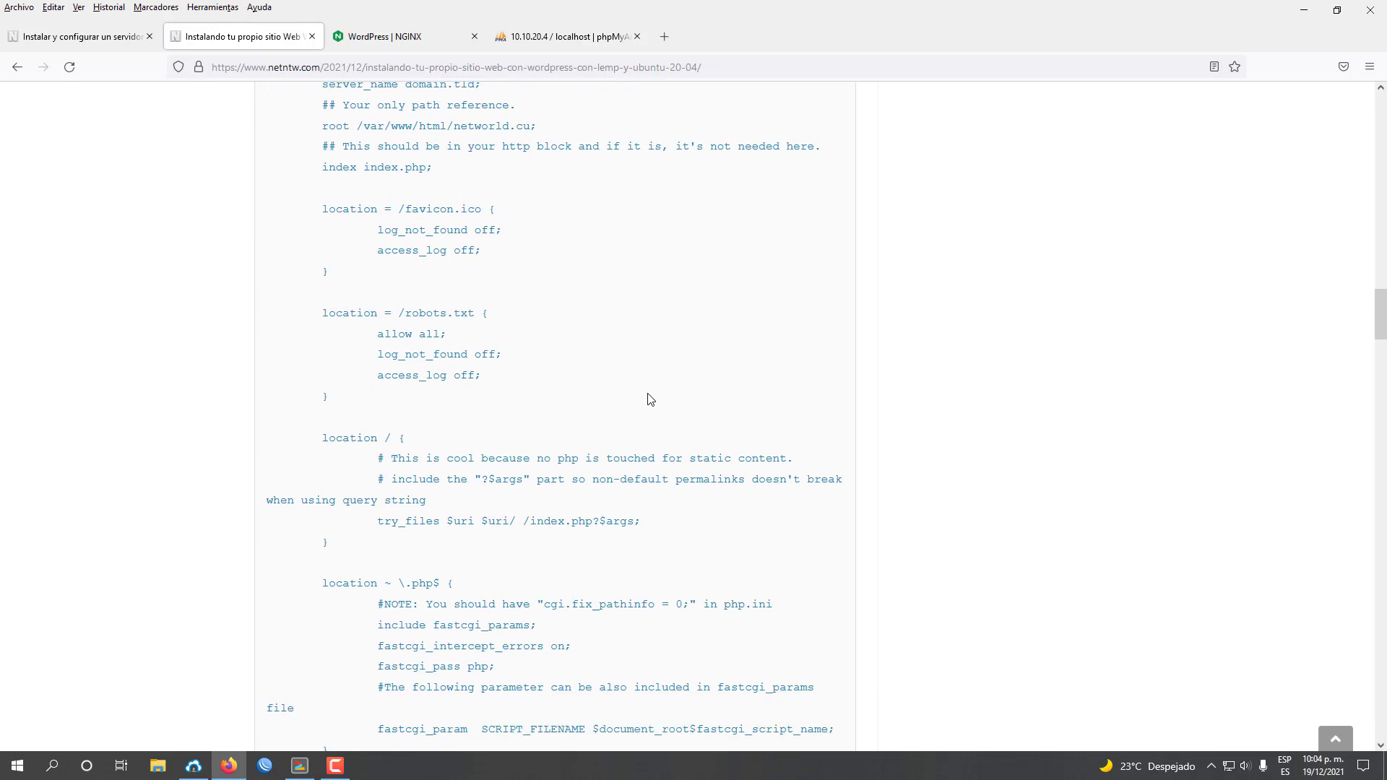
pyautogui.scroll(-5, 650, 397)
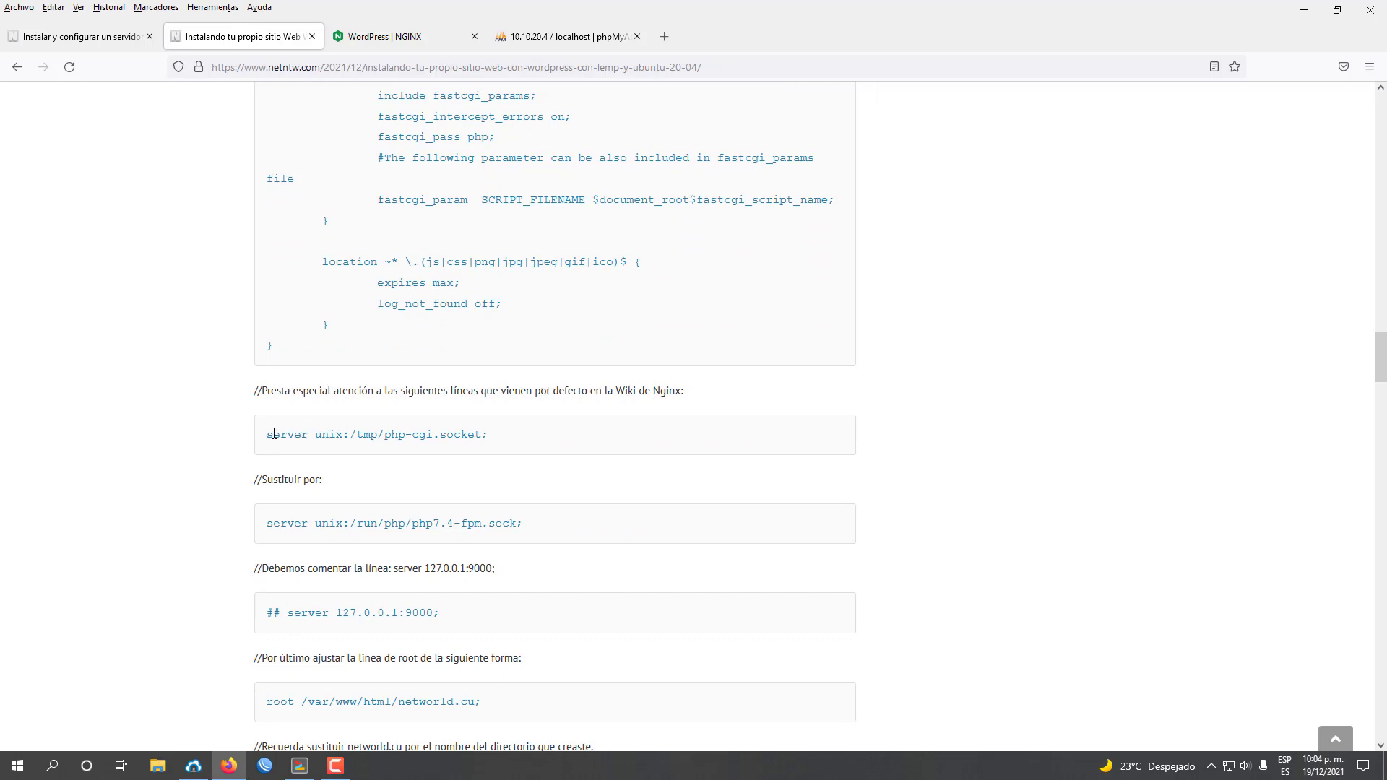
pyautogui.click(300, 765)
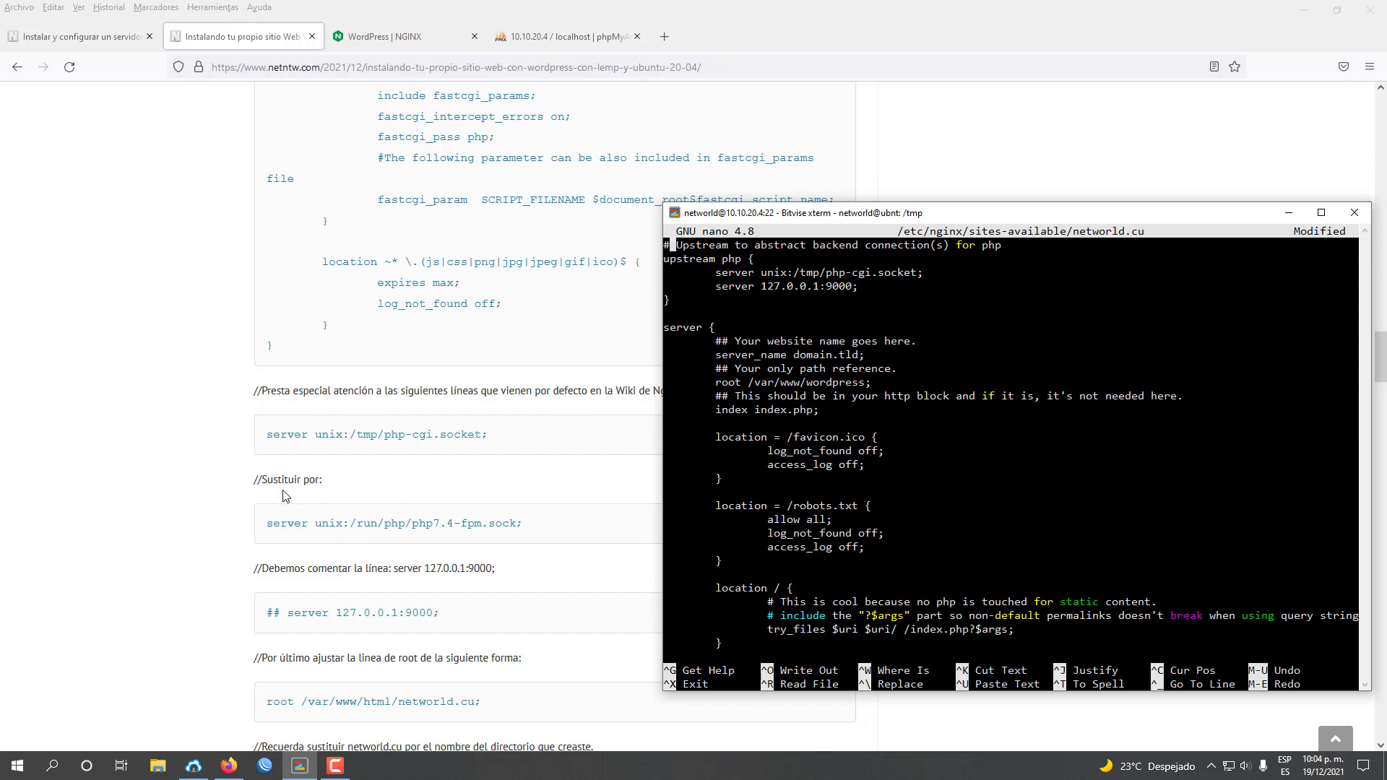
# Comment out the php-cgi socket line and insert the copied php7.4-fpm socket line above it.
pyautogui.moveTo(268, 524); pyautogui.dragTo(523, 523)
pyautogui.rightClick(523, 523)
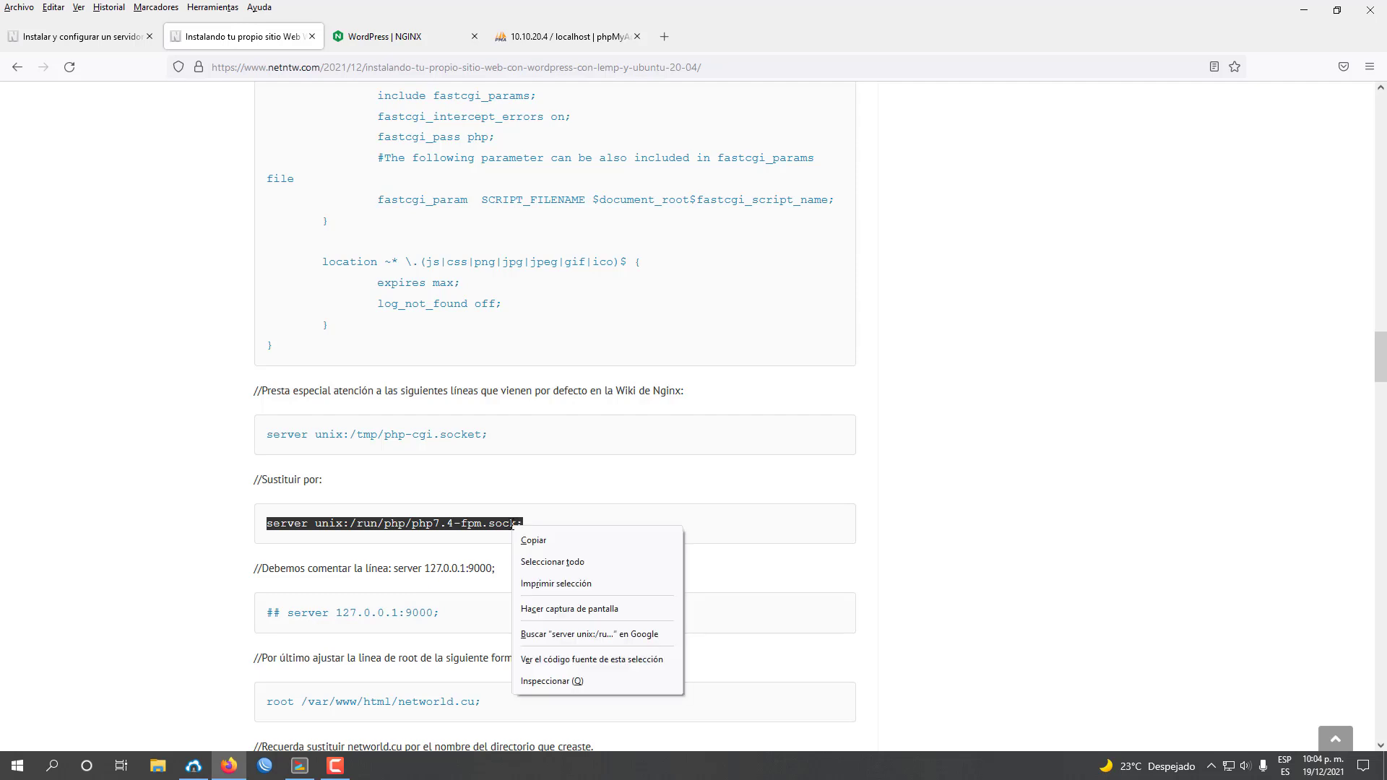
pyautogui.click(522, 534)
pyautogui.click(300, 766)
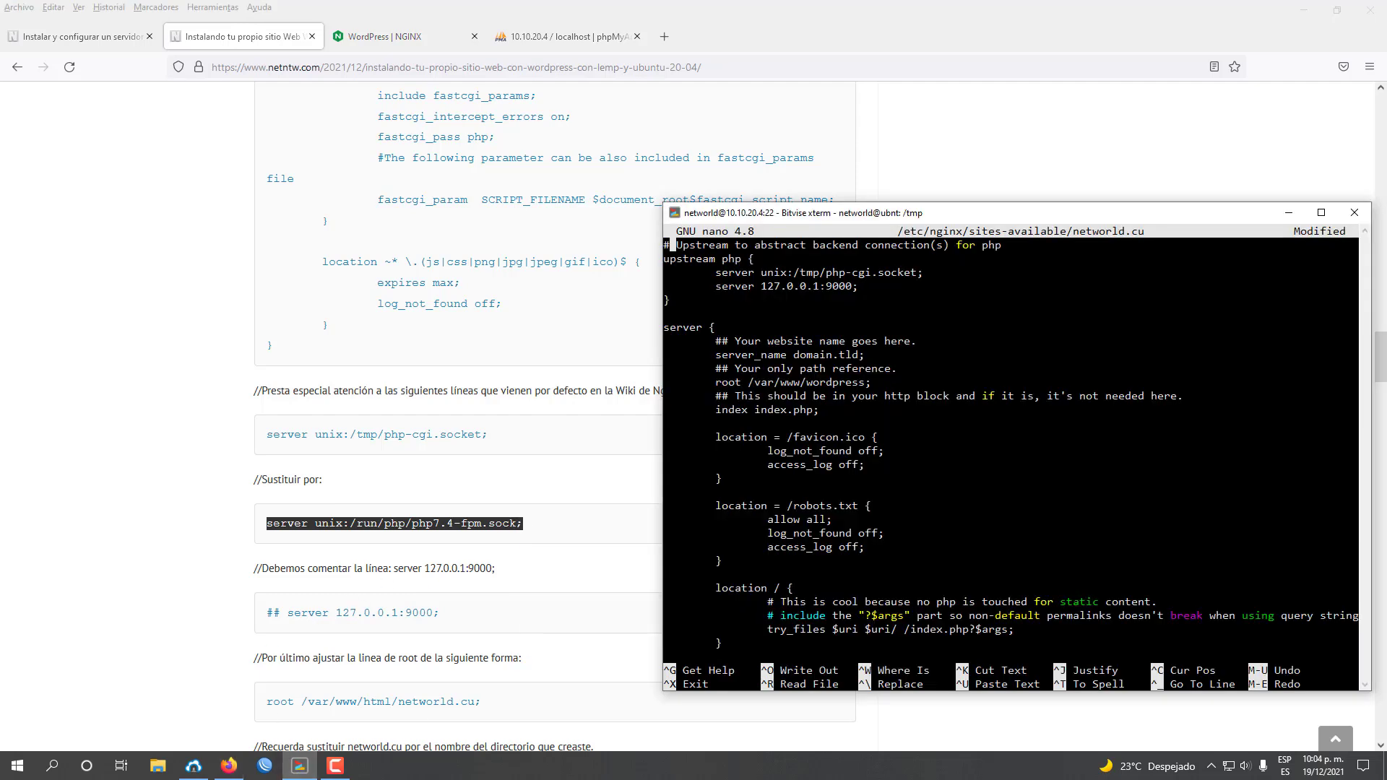
pyautogui.press('Down')
pyautogui.press('Down')
pyautogui.press('Right')
pyautogui.press('Left')
pyautogui.write('##')
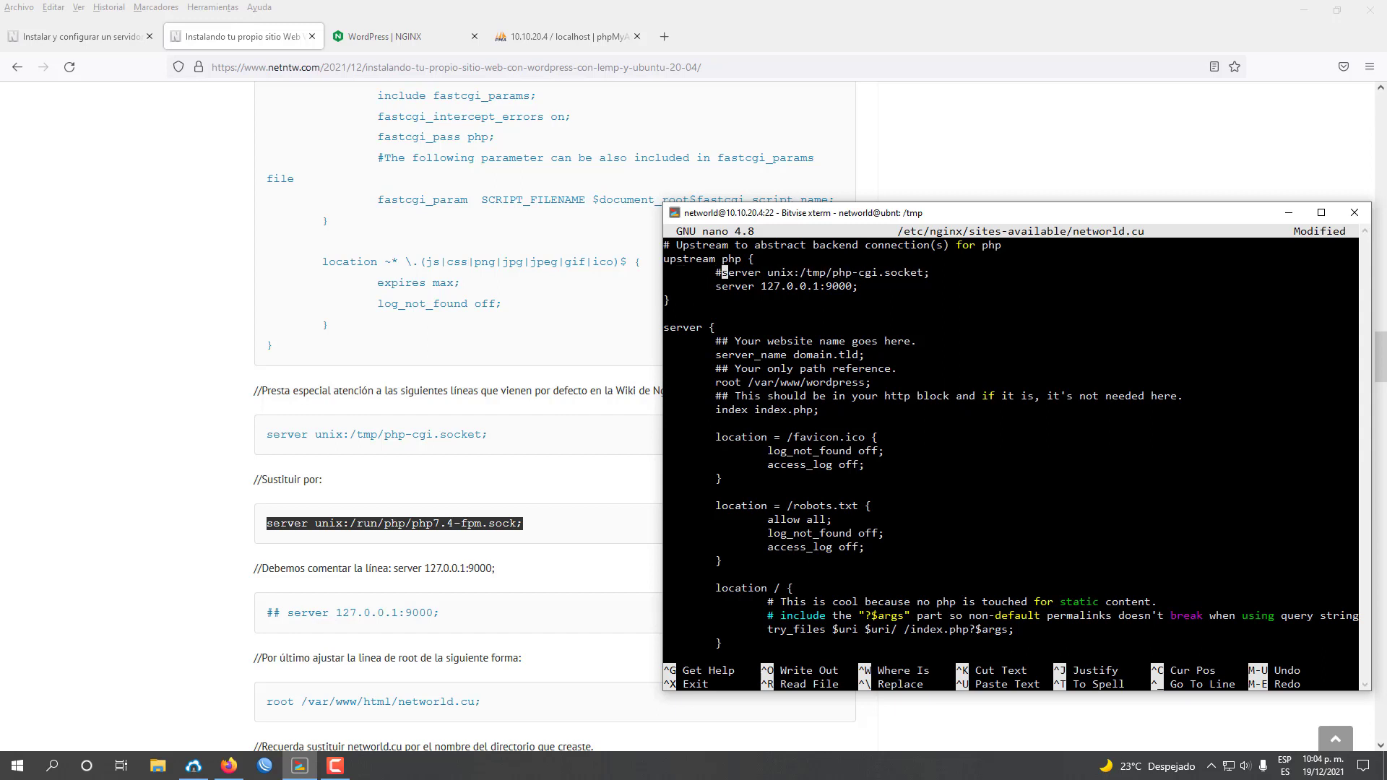
pyautogui.press('Left')
pyautogui.press('Left')
pyautogui.press('Return')
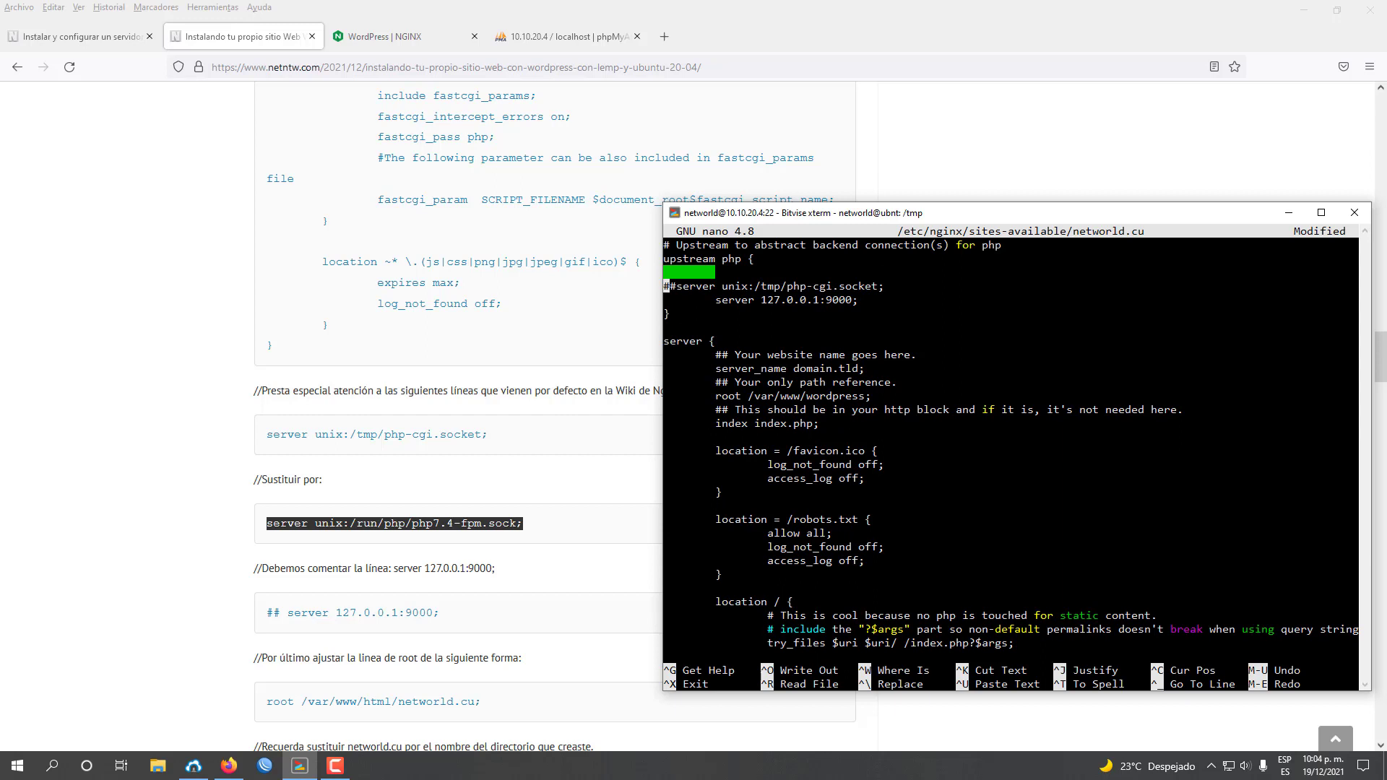
pyautogui.press('Up')
pyautogui.press('Tab')
pyautogui.press('shift+Insert')
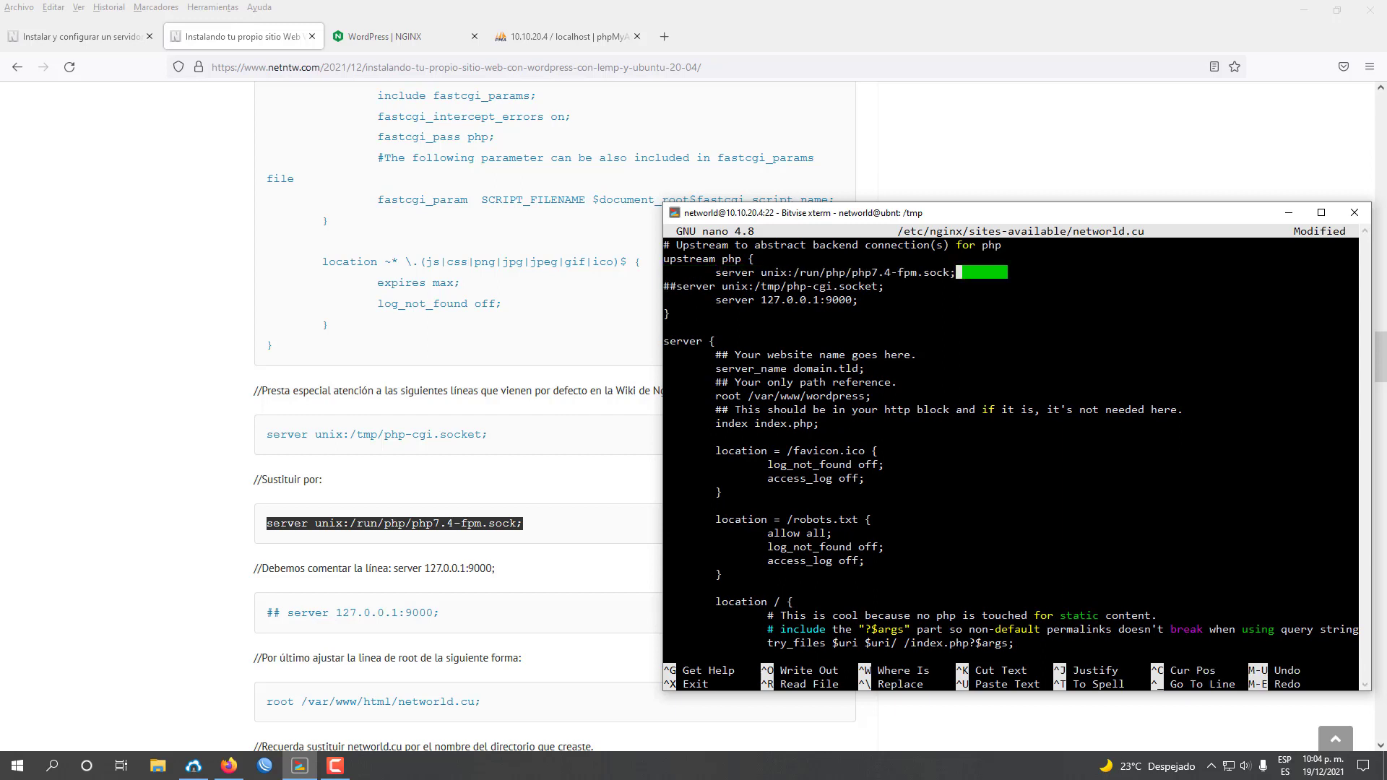
# Comment out the 127.0.0.1:9000 server line with '##'.
pyautogui.press('Down')
pyautogui.press('Down')
pyautogui.press('Left')
pyautogui.press('Left')
pyautogui.press('Left')
pyautogui.press('Left')
pyautogui.press('Left')
pyautogui.press('Left')
pyautogui.press('Left')
pyautogui.press('Left')
pyautogui.press('Left')
pyautogui.press('Left')
pyautogui.press('Left')
pyautogui.press('Left')
pyautogui.press('Left')
pyautogui.press('Left')
pyautogui.press('Left')
pyautogui.press('Left')
pyautogui.press('Left')
pyautogui.press('Left')
pyautogui.press('Left')
pyautogui.press('Left')
pyautogui.write('##')
pyautogui.press('Up')
pyautogui.press('Left')
pyautogui.press('Left')
pyautogui.press('Left')
pyautogui.press('Left')
pyautogui.press('Left')
pyautogui.press('Left')
pyautogui.press('Left')
pyautogui.press('Left')
pyautogui.press('Left')
pyautogui.press('Left')
pyautogui.press('Left')
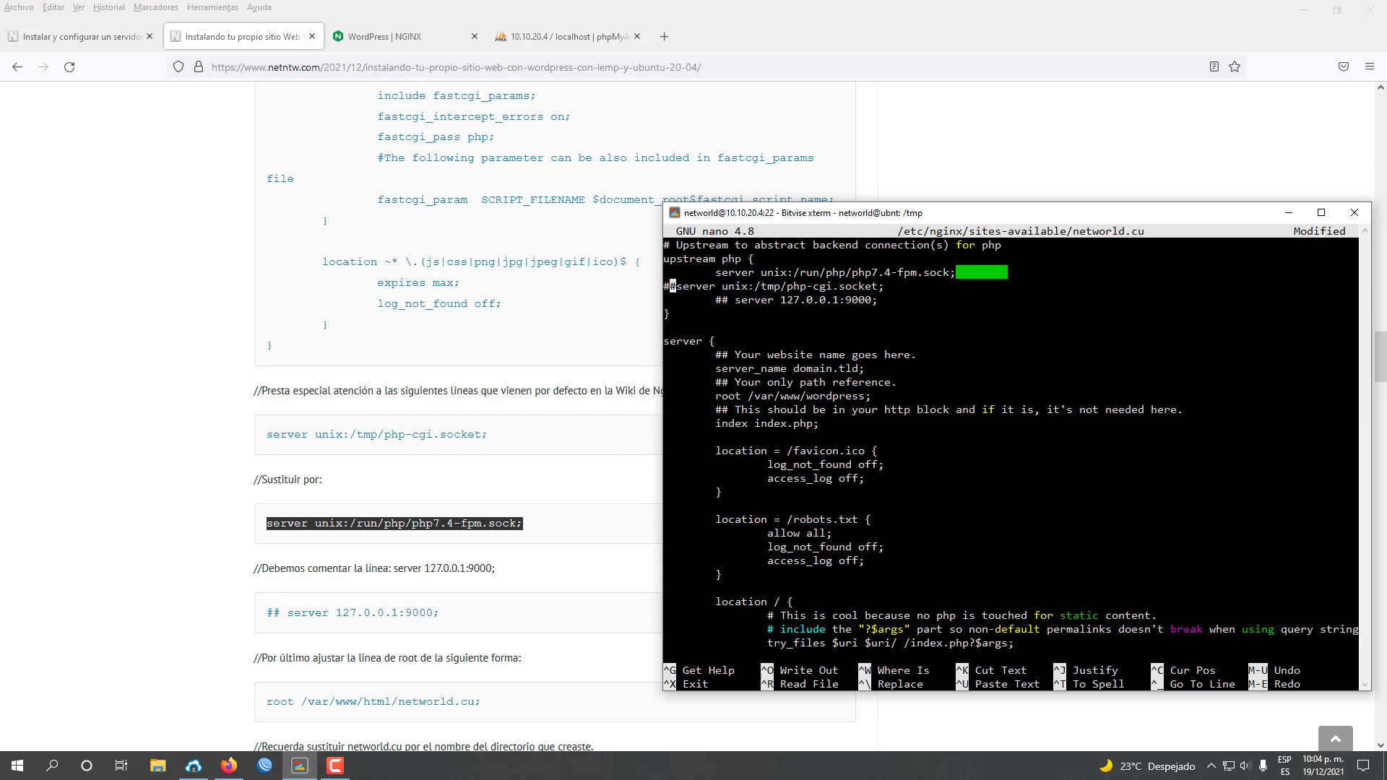
pyautogui.press('Tab')
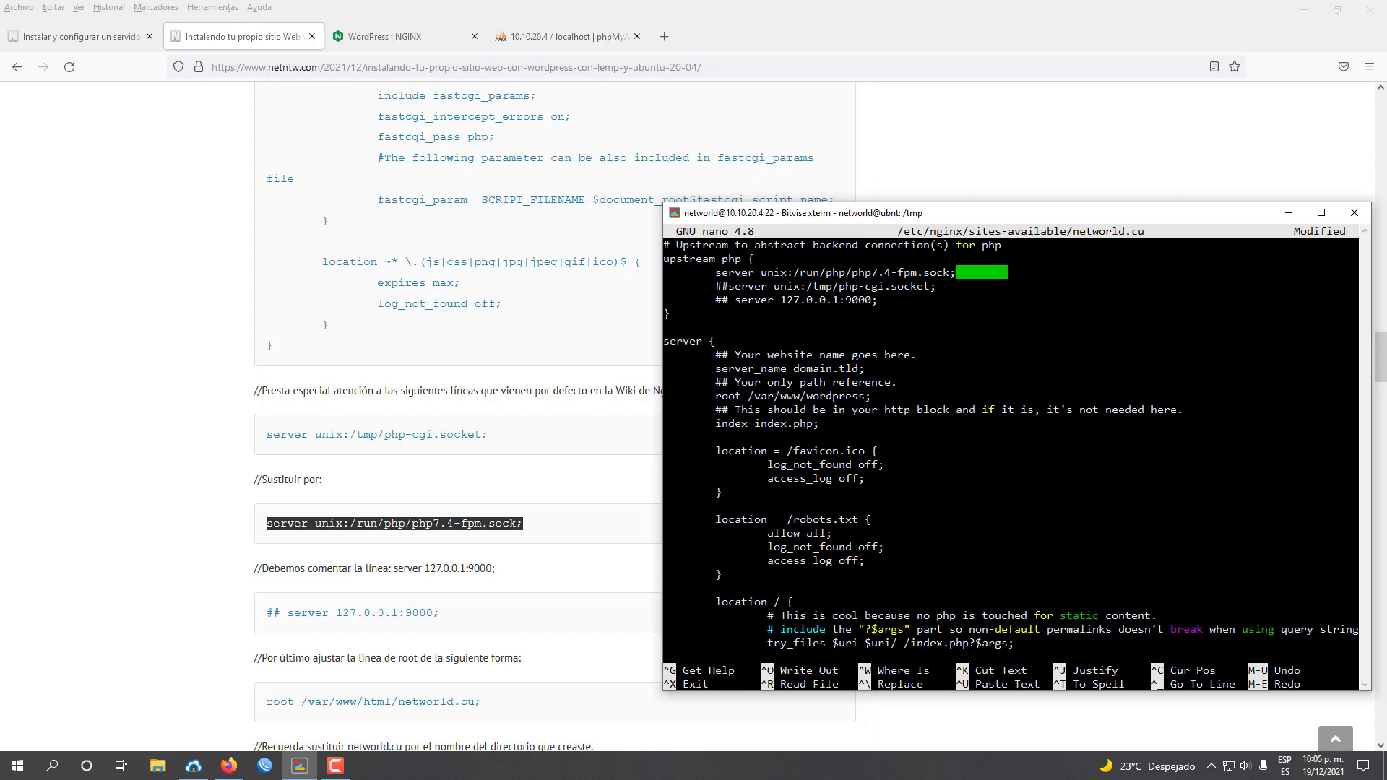
pyautogui.moveTo(383, 567); pyautogui.dragTo(449, 568)
pyautogui.scroll(-2, 527, 572)
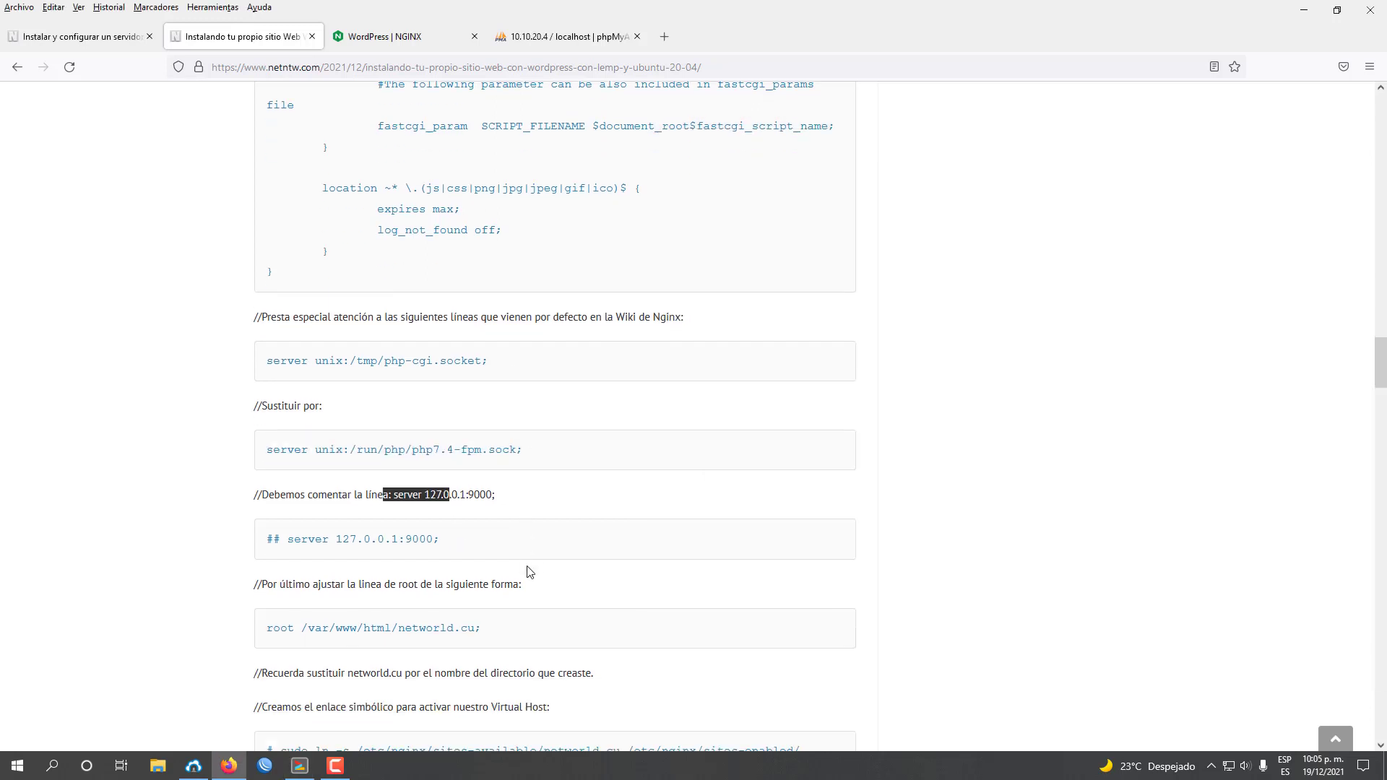
pyautogui.scroll(-1, 525, 571)
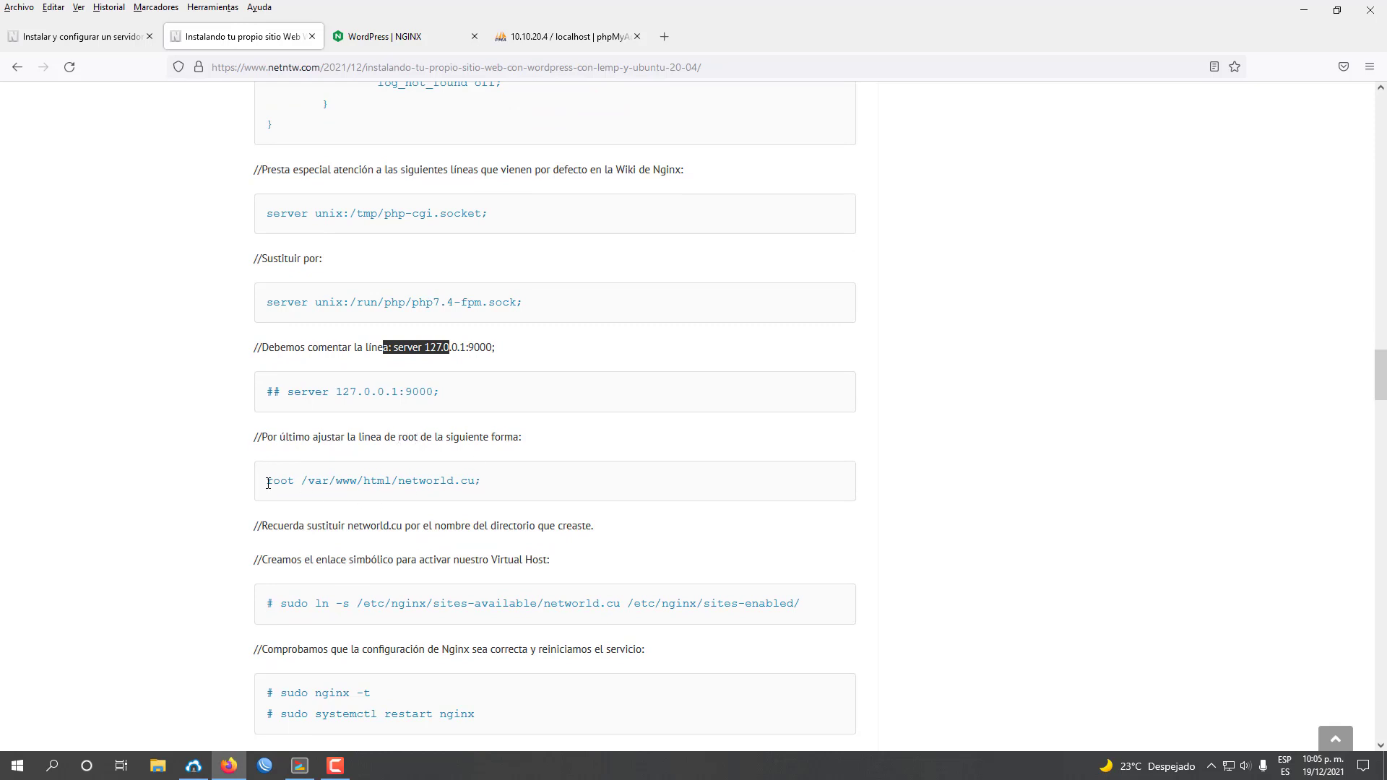
pyautogui.click(291, 483)
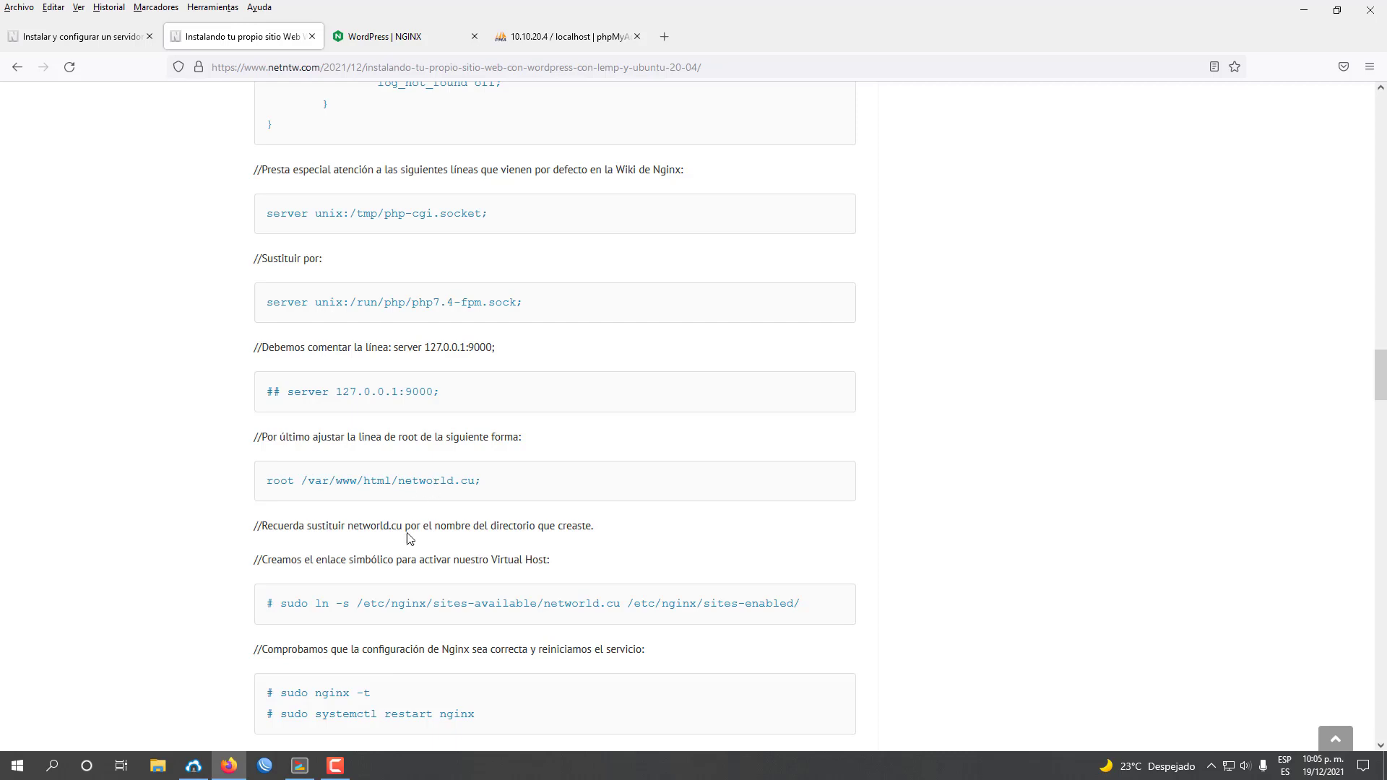
pyautogui.hotkey('alt', 'Tab')
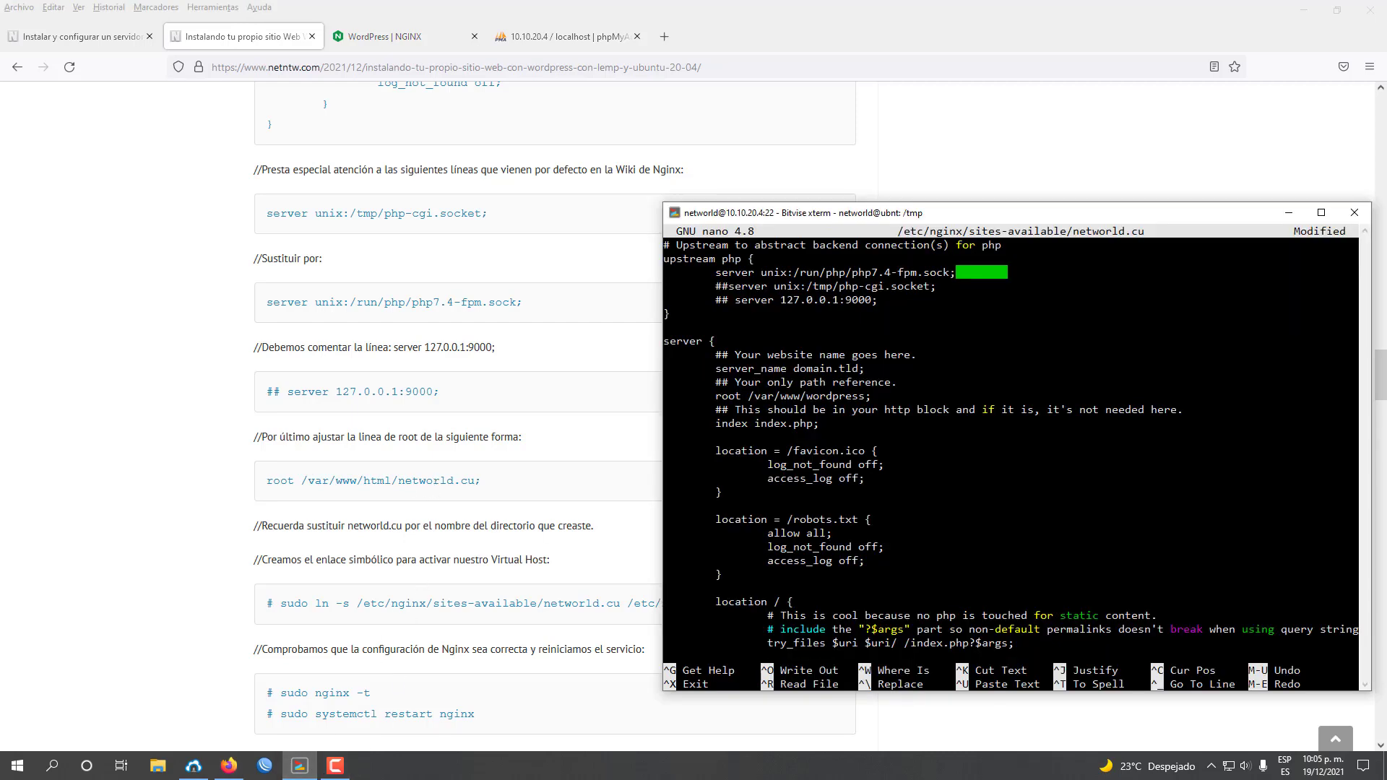
pyautogui.write('#')
# Change the root path from /var/www/wordpress to /var/www/html/networld.cu.
pyautogui.press('Down')
pyautogui.press('Down')
pyautogui.press('Down')
pyautogui.press('Down')
pyautogui.press('Down')
pyautogui.press('Down')
pyautogui.press('Down')
pyautogui.press('Down')
pyautogui.press('Right')
pyautogui.press('Right')
pyautogui.press('Right')
pyautogui.press('Right')
pyautogui.press('Right')
pyautogui.press('Right')
pyautogui.press('Right')
pyautogui.press('Right')
pyautogui.press('Right')
pyautogui.press('Right')
pyautogui.press('Right')
pyautogui.press('Right')
pyautogui.hotkey('shift', 'End')
pyautogui.write('/html')
pyautogui.press('Right')
pyautogui.press('Right')
pyautogui.press('Right')
pyautogui.press('Right')
pyautogui.press('Right')
pyautogui.press('Right')
pyautogui.press('Right')
pyautogui.press('Right')
pyautogui.press('BackSpace')
pyautogui.press('BackSpace')
pyautogui.press('BackSpace')
pyautogui.press('BackSpace')
pyautogui.press('BackSpace')
pyautogui.press('BackSpace')
pyautogui.press('BackSpace')
pyautogui.press('BackSpace')
pyautogui.press('BackSpace')
pyautogui.write('networld.cu')
# Minimize the terminal and review the tutorial's root path and networld.cu lines.
pyautogui.click(1288, 212)
pyautogui.scroll(8, 737, 316)
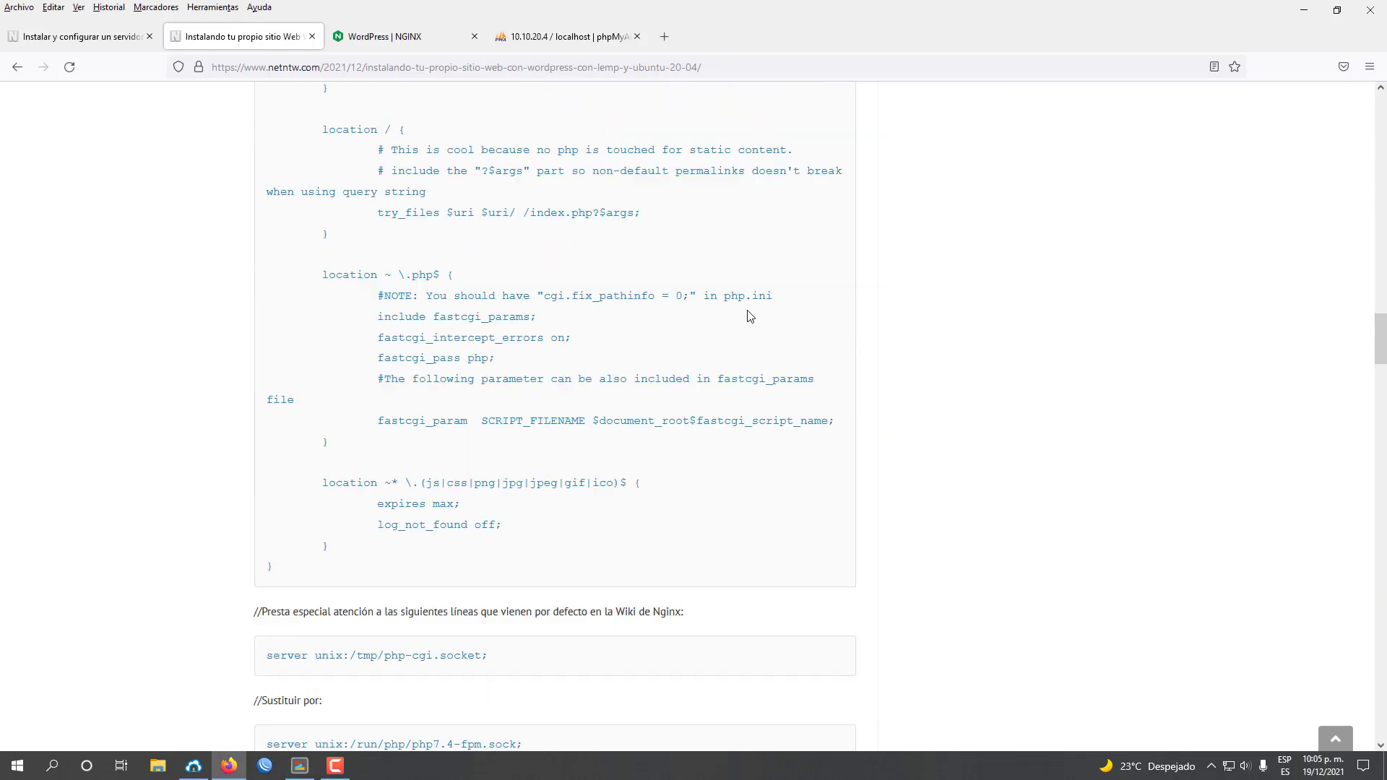
pyautogui.scroll(8, 739, 316)
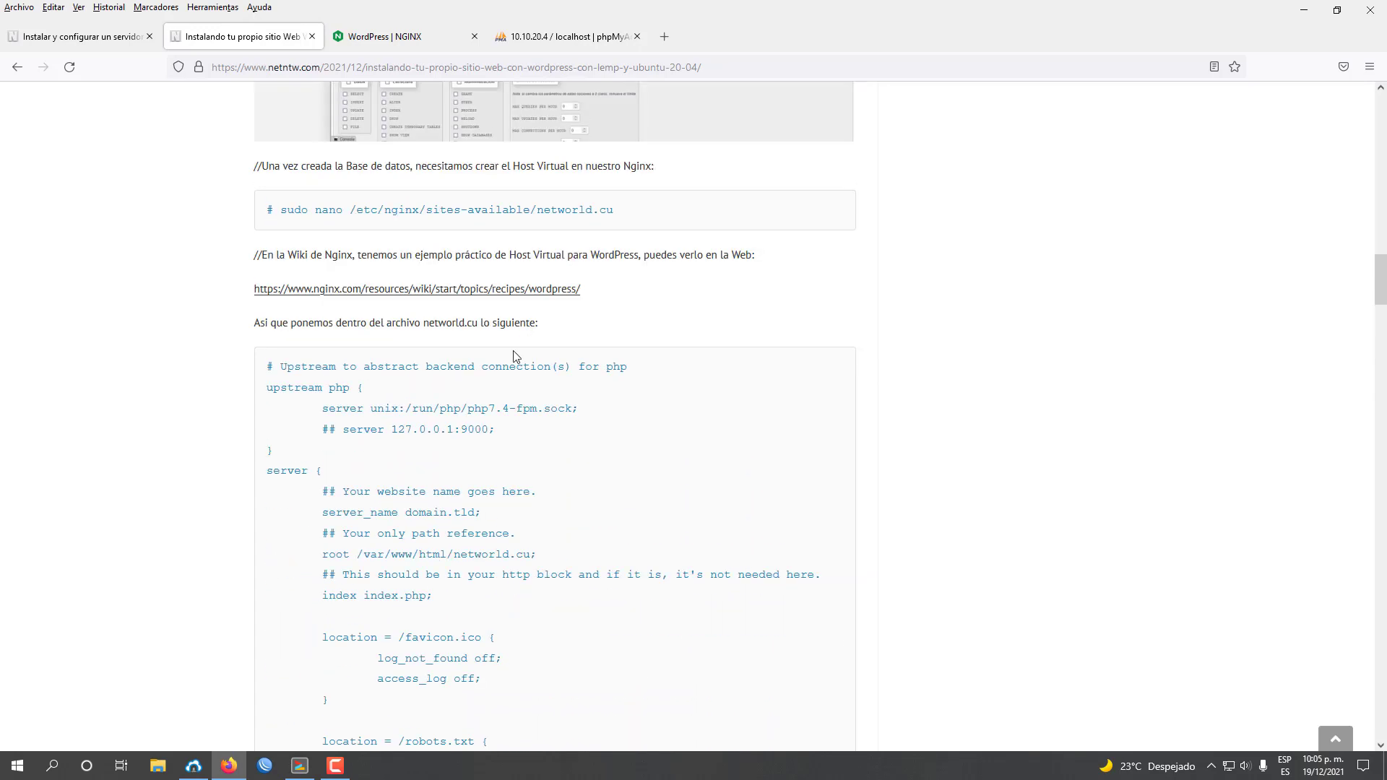
pyautogui.scroll(-3, 363, 448)
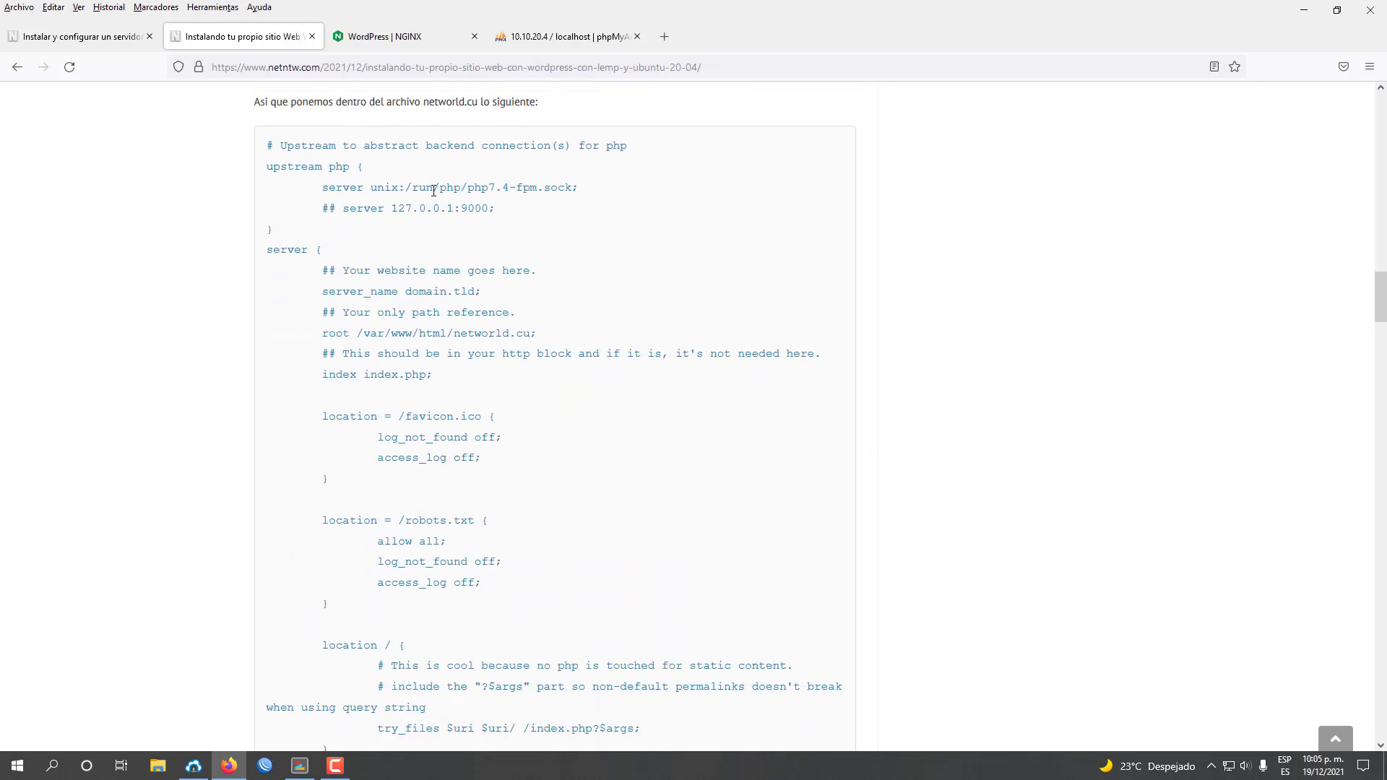
pyautogui.moveTo(331, 333); pyautogui.dragTo(531, 333)
pyautogui.click(533, 339)
pyautogui.click(585, 335)
# Check the LEMP tutorial, then check the php7.4-fpm socket path and its 7.4 PHP version.
pyautogui.click(54, 37)
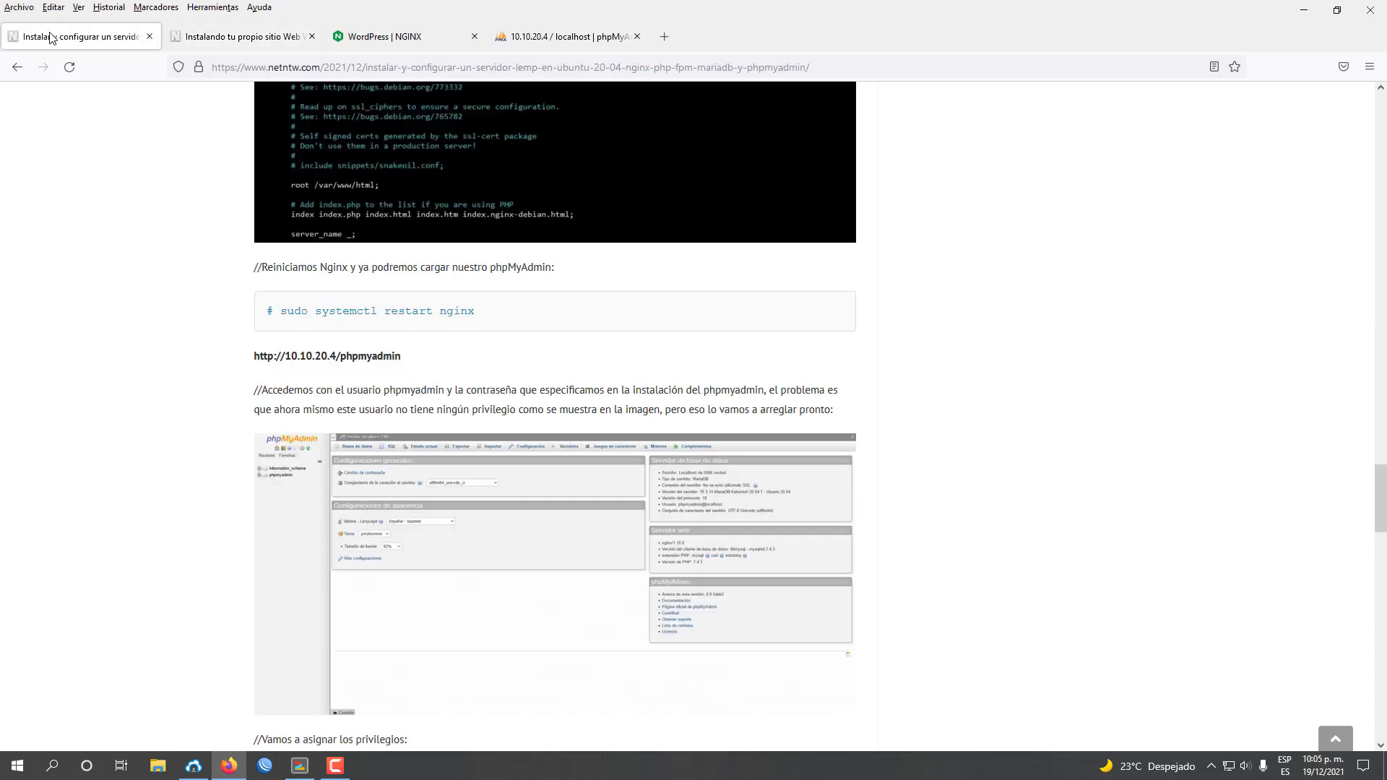
pyautogui.click(246, 36)
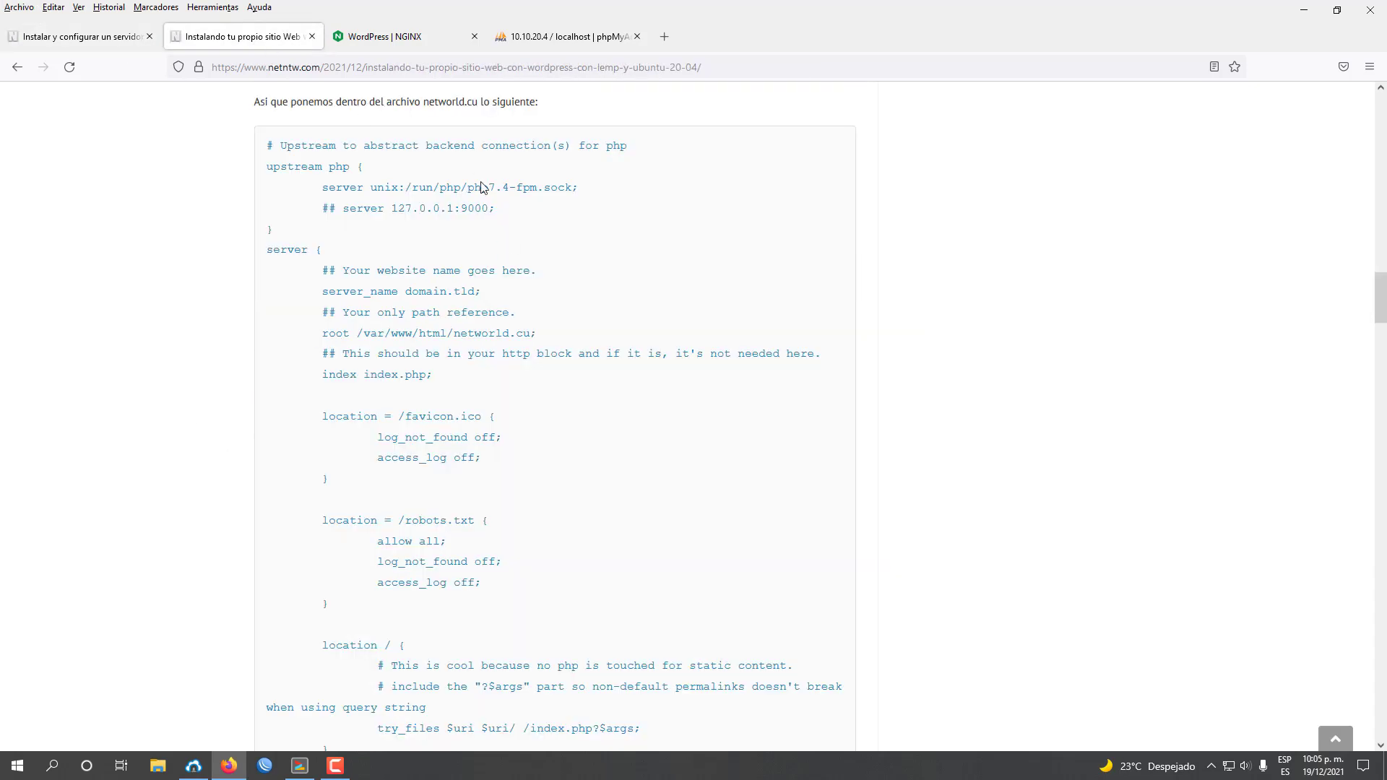
pyautogui.moveTo(326, 186); pyautogui.dragTo(586, 188)
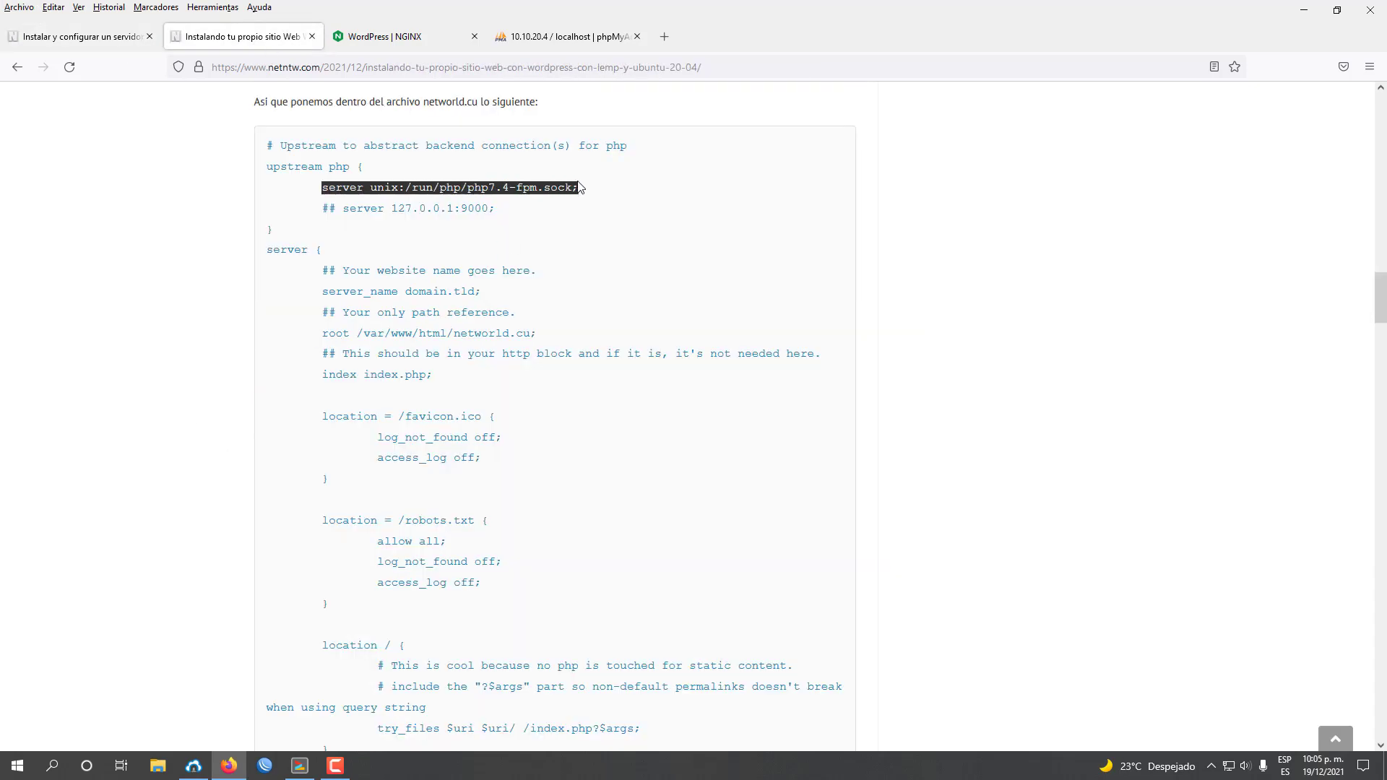
pyautogui.click(500, 190)
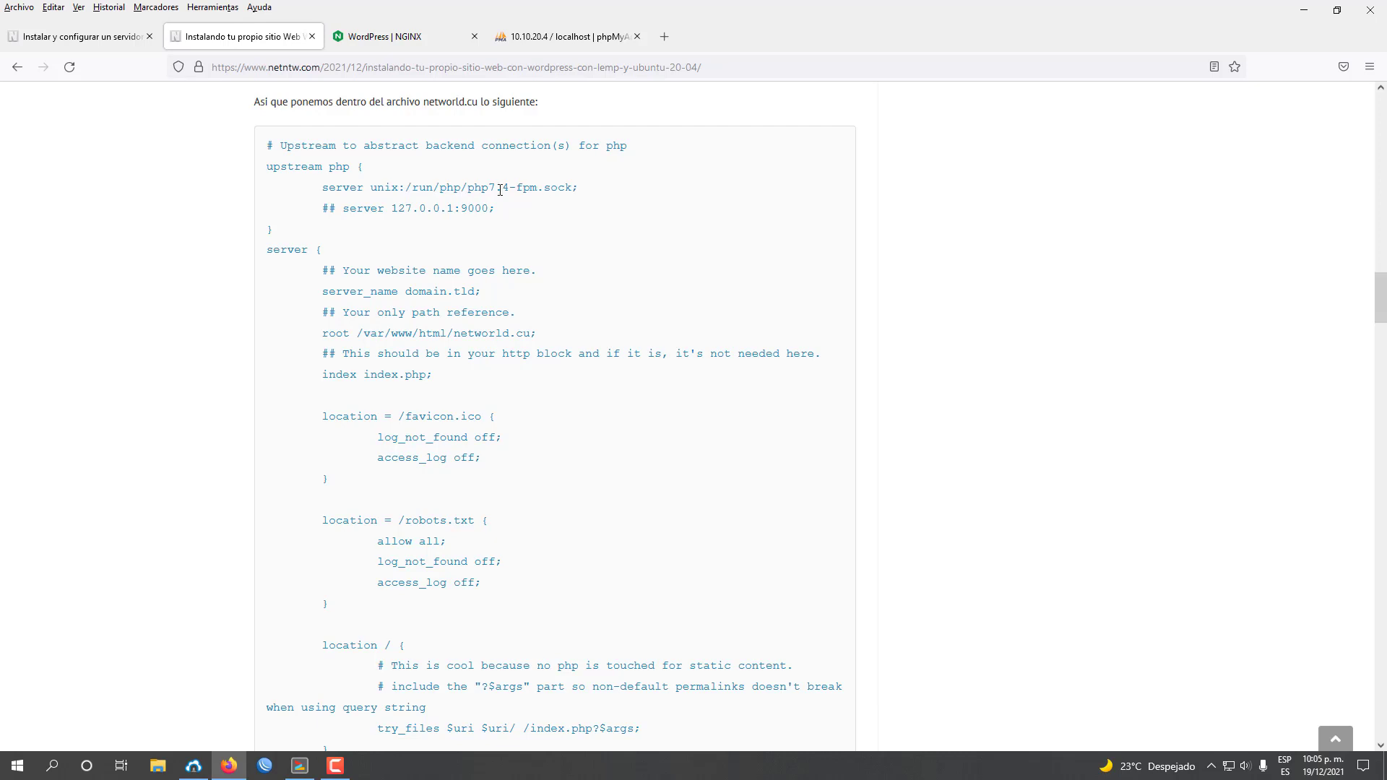
pyautogui.doubleClick(471, 188)
pyautogui.click(512, 194)
pyautogui.moveTo(491, 188); pyautogui.dragTo(509, 189)
pyautogui.click(513, 194)
# Glance at the LEMP tutorial, then scroll the WordPress tutorial to the symlink and Nginx test steps.
pyautogui.click(86, 37)
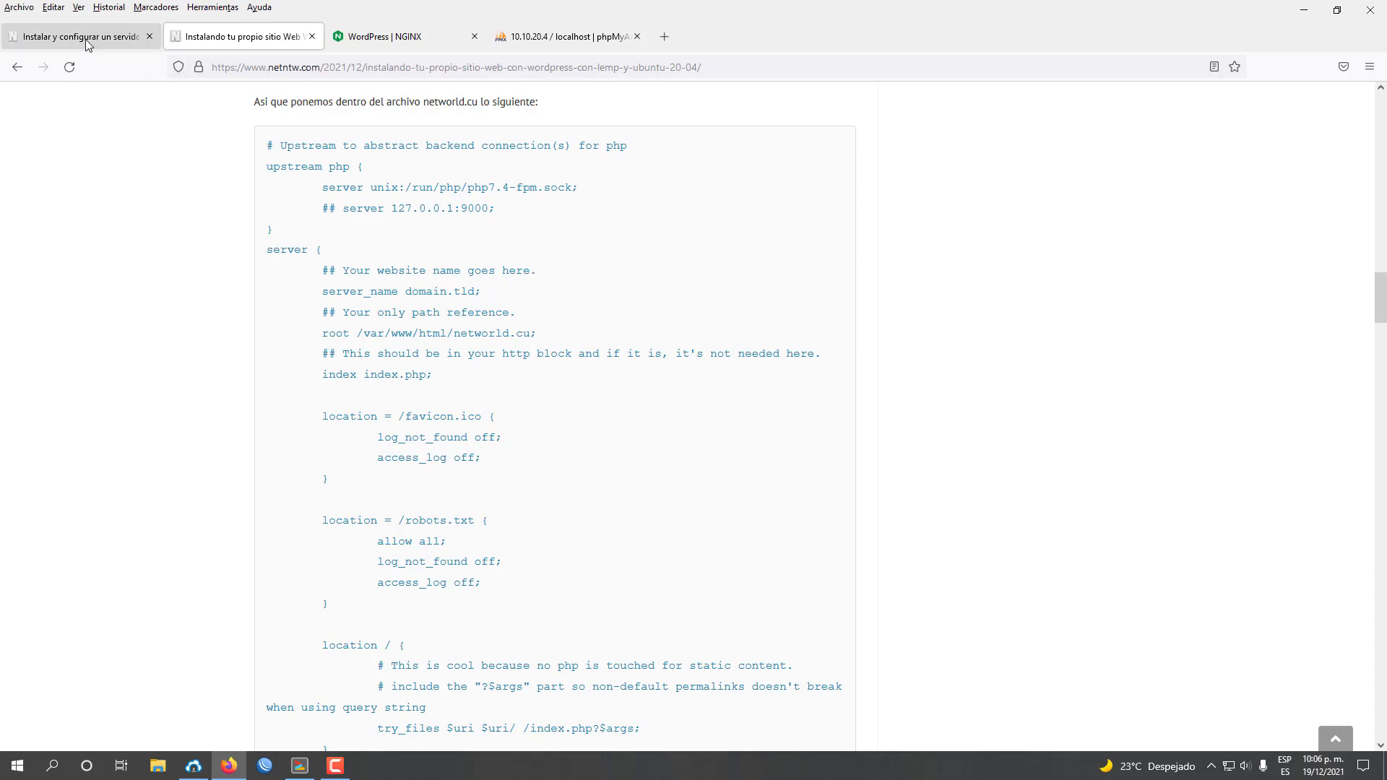
pyautogui.click(258, 47)
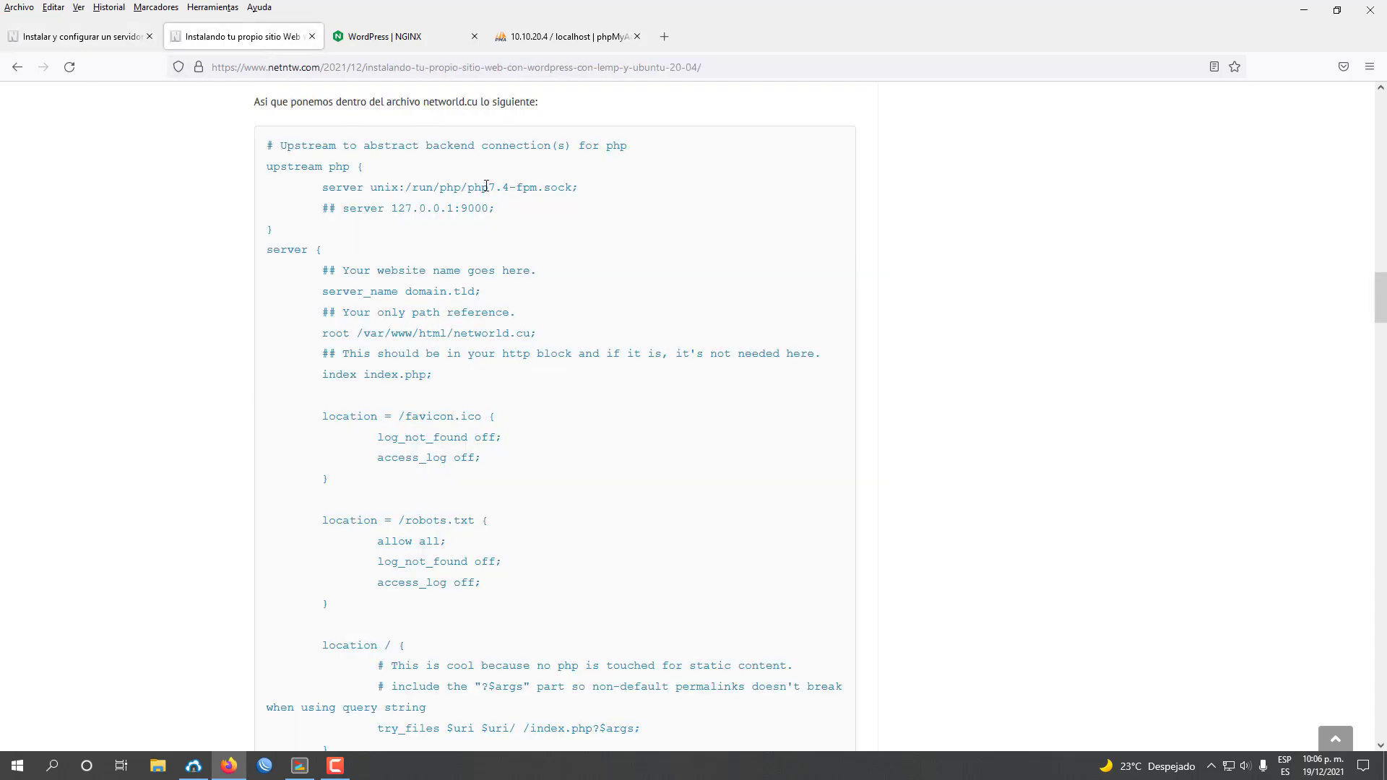
pyautogui.scroll(-5, 672, 435)
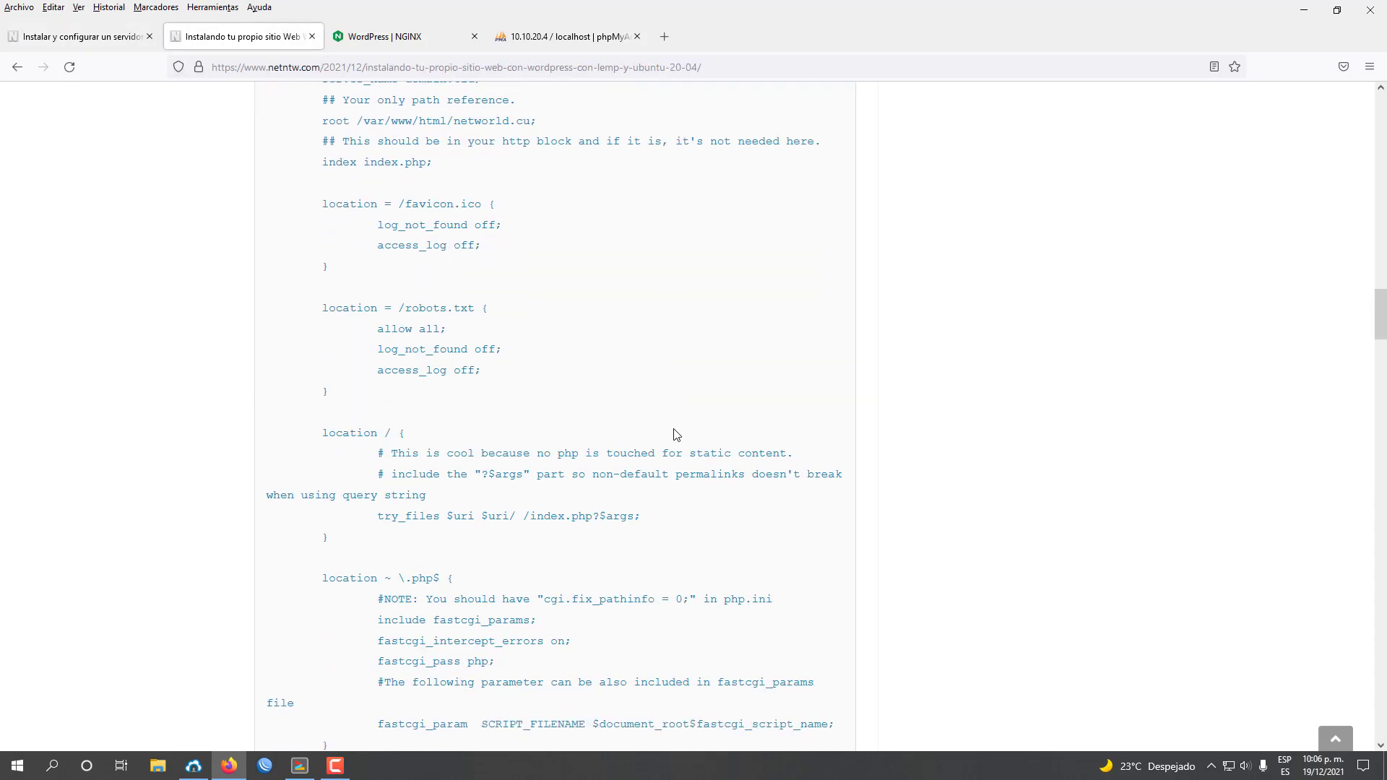
pyautogui.scroll(-8, 675, 432)
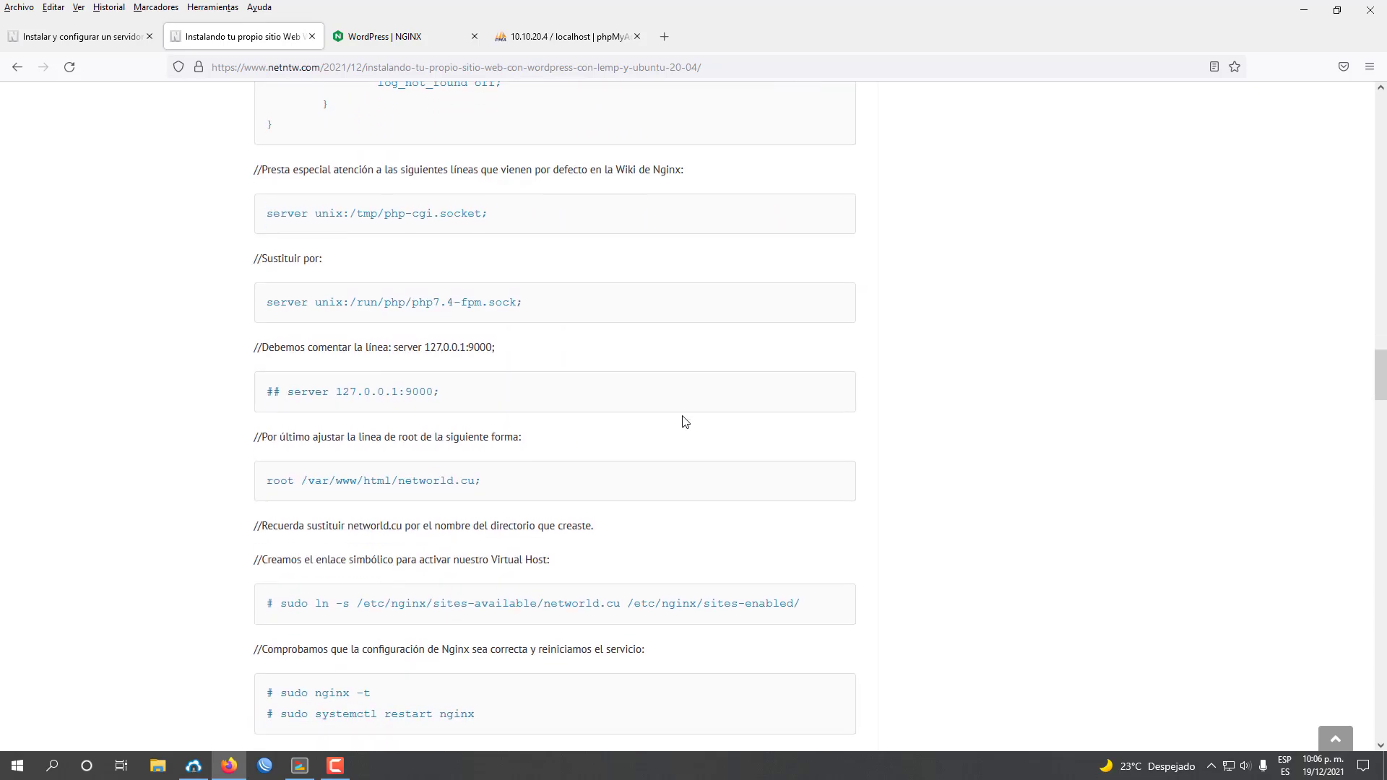
# Save the networld.cu config in nano and exit, keeping the file name.
pyautogui.scroll(-4, 683, 422)
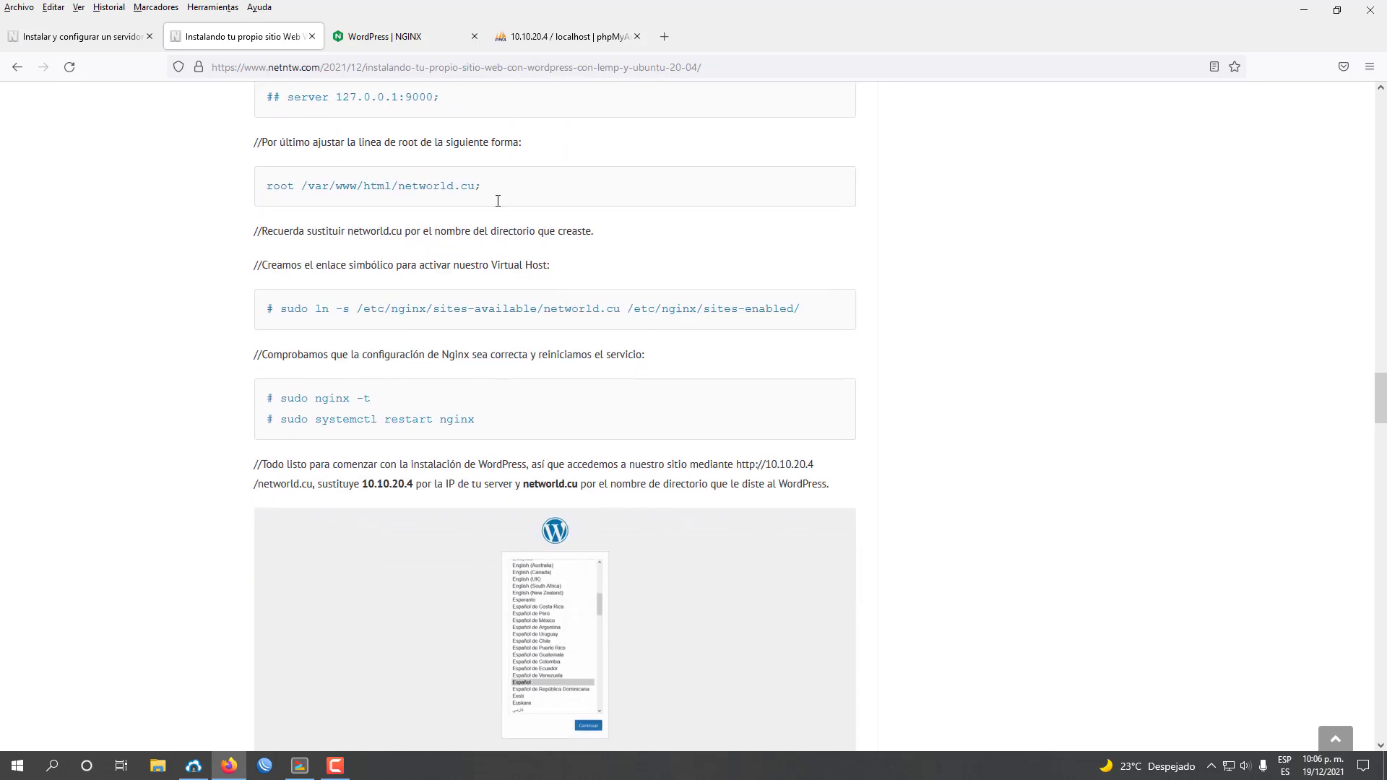
pyautogui.click(315, 767)
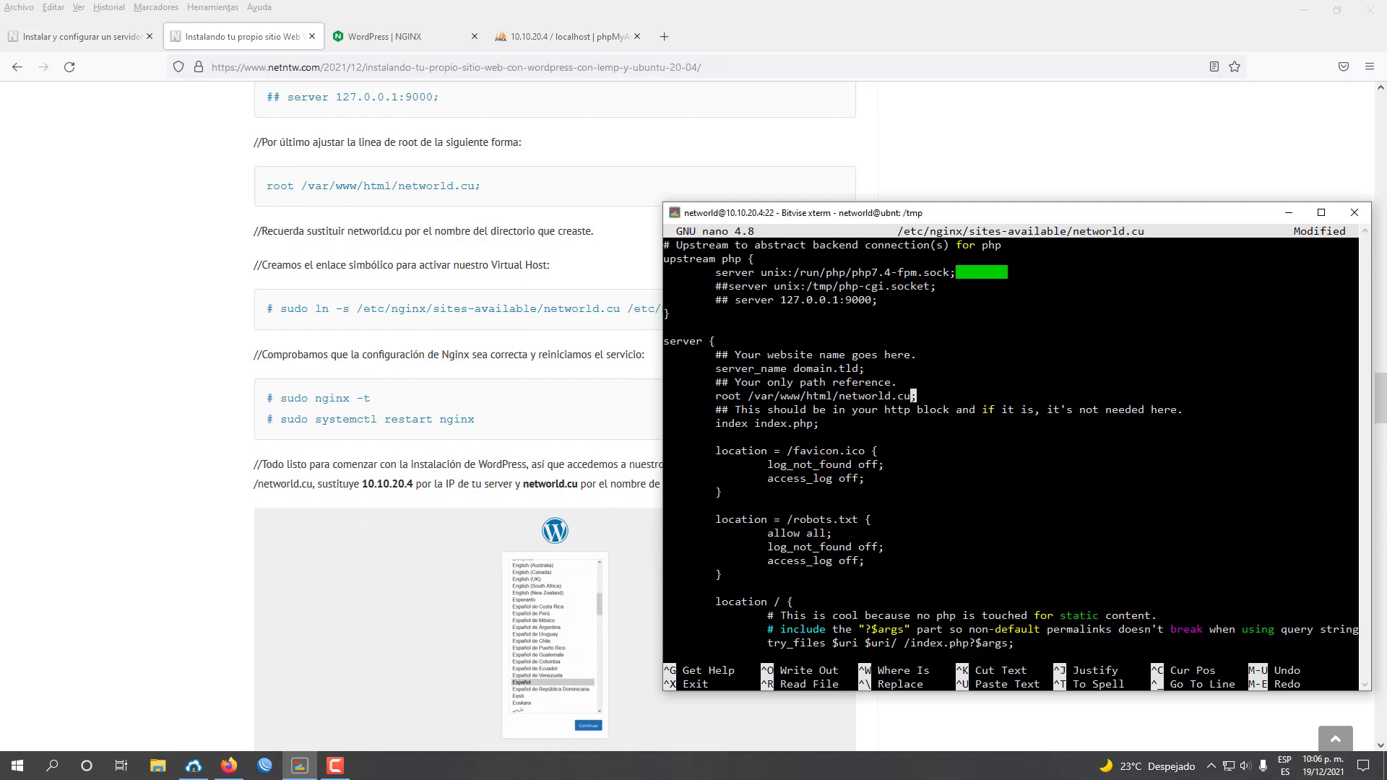
pyautogui.hotkey('ctrl', 'x')
pyautogui.press('y')
pyautogui.press('Return')
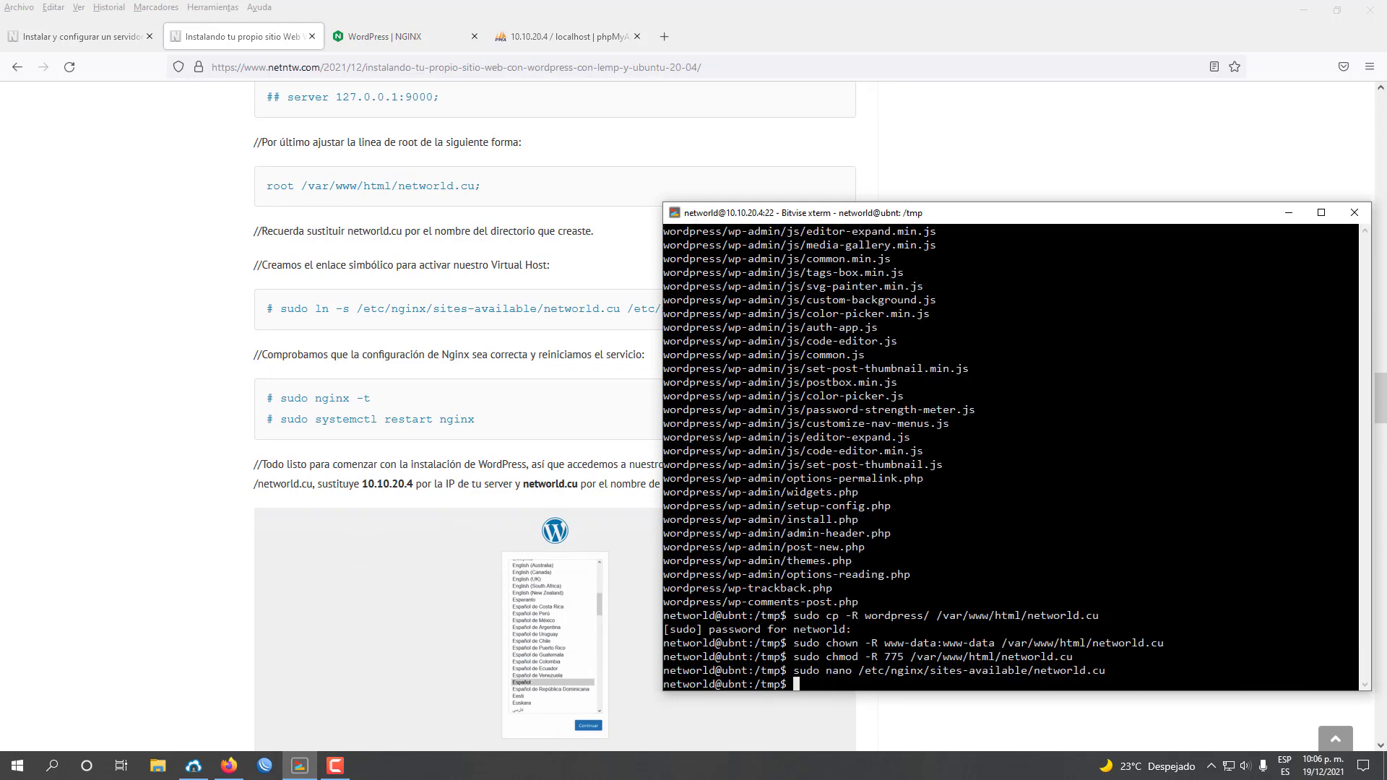
# Copy the tutorial's ln -s command and run it to enable networld.cu in sites-enabled.
pyautogui.click(292, 316)
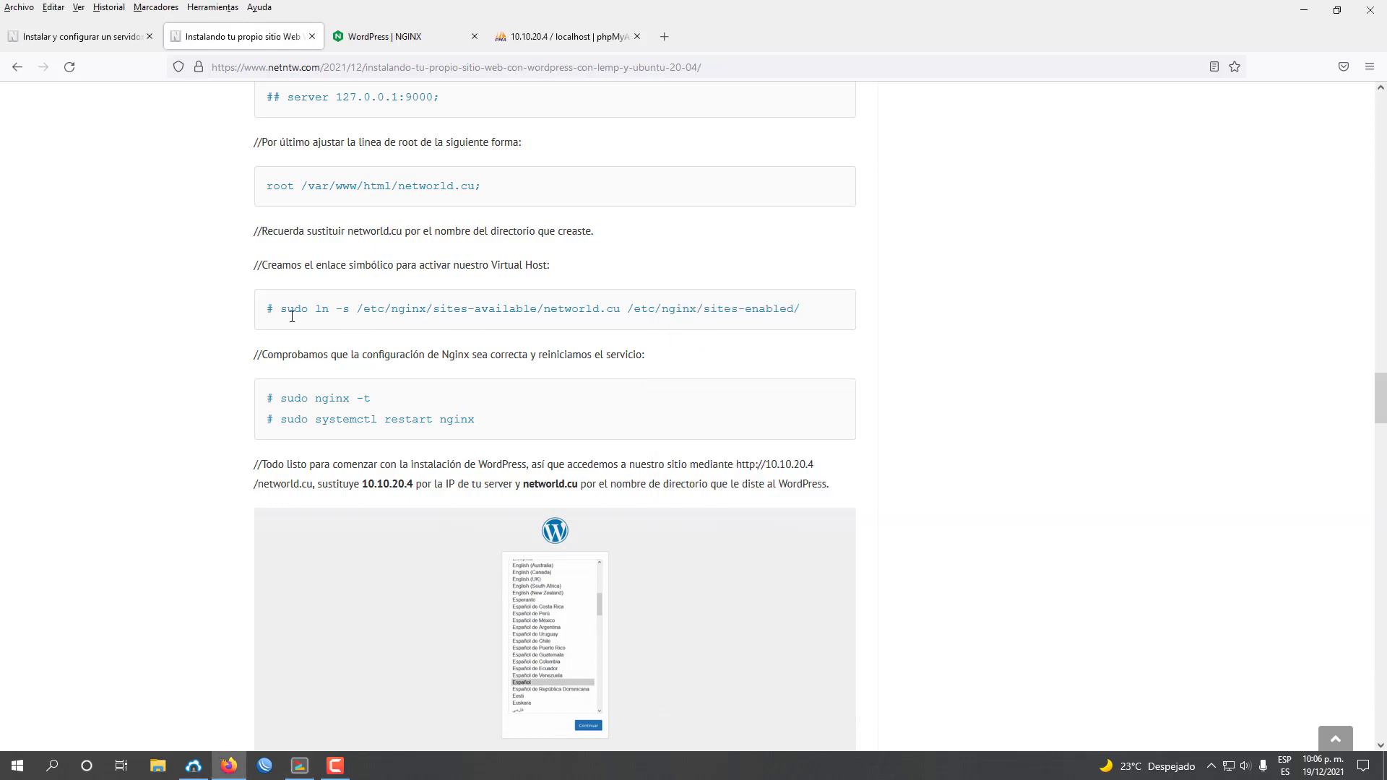
pyautogui.moveTo(284, 310); pyautogui.dragTo(791, 311)
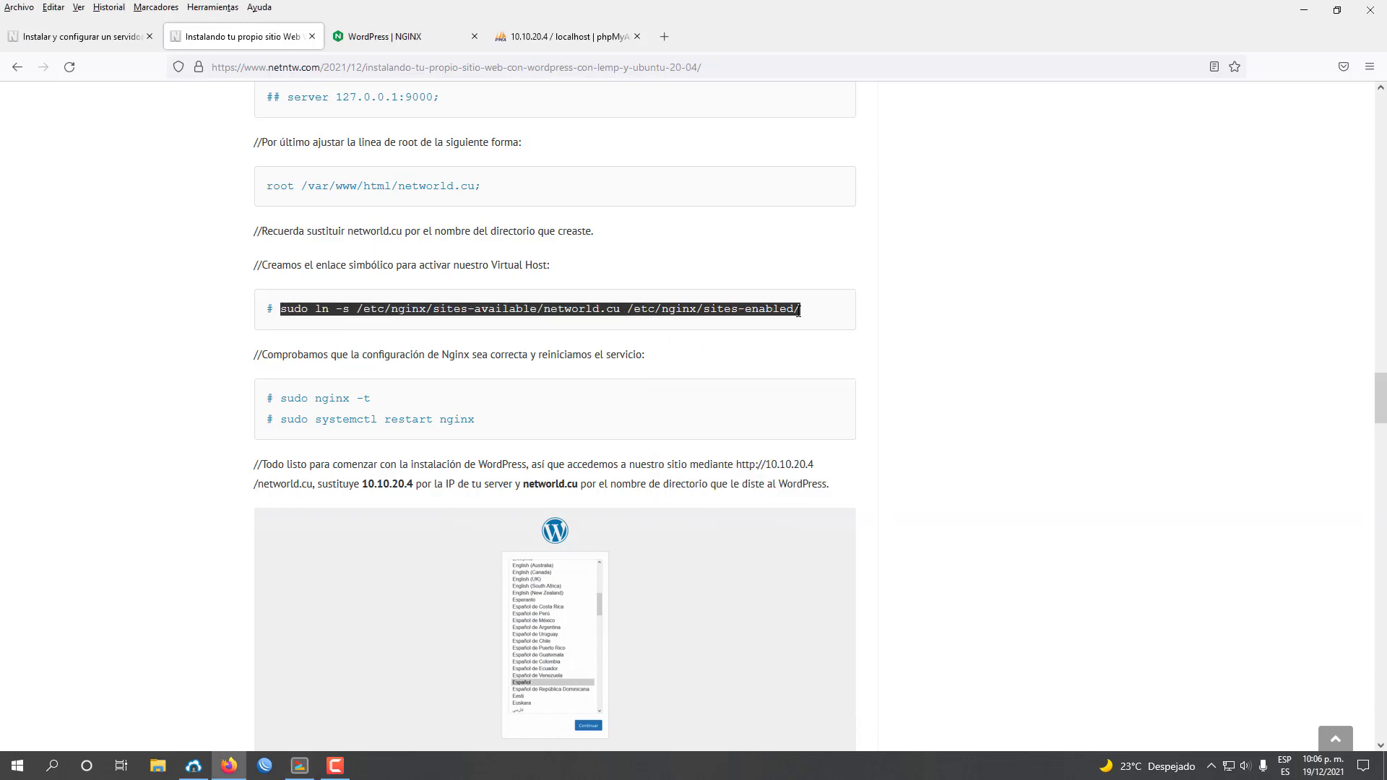
pyautogui.rightClick(791, 311)
pyautogui.click(795, 326)
pyautogui.click(300, 765)
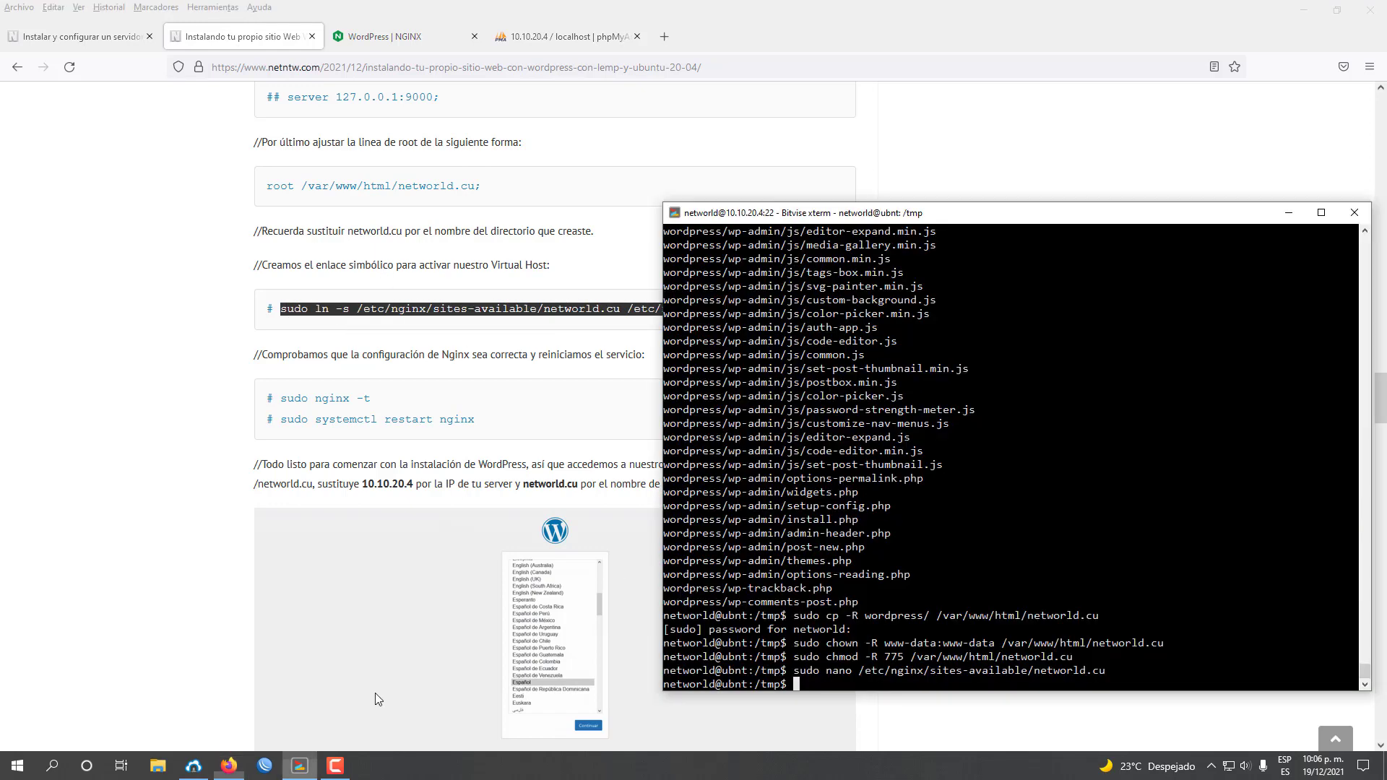
pyautogui.press('shift+Insert')
pyautogui.press('Return')
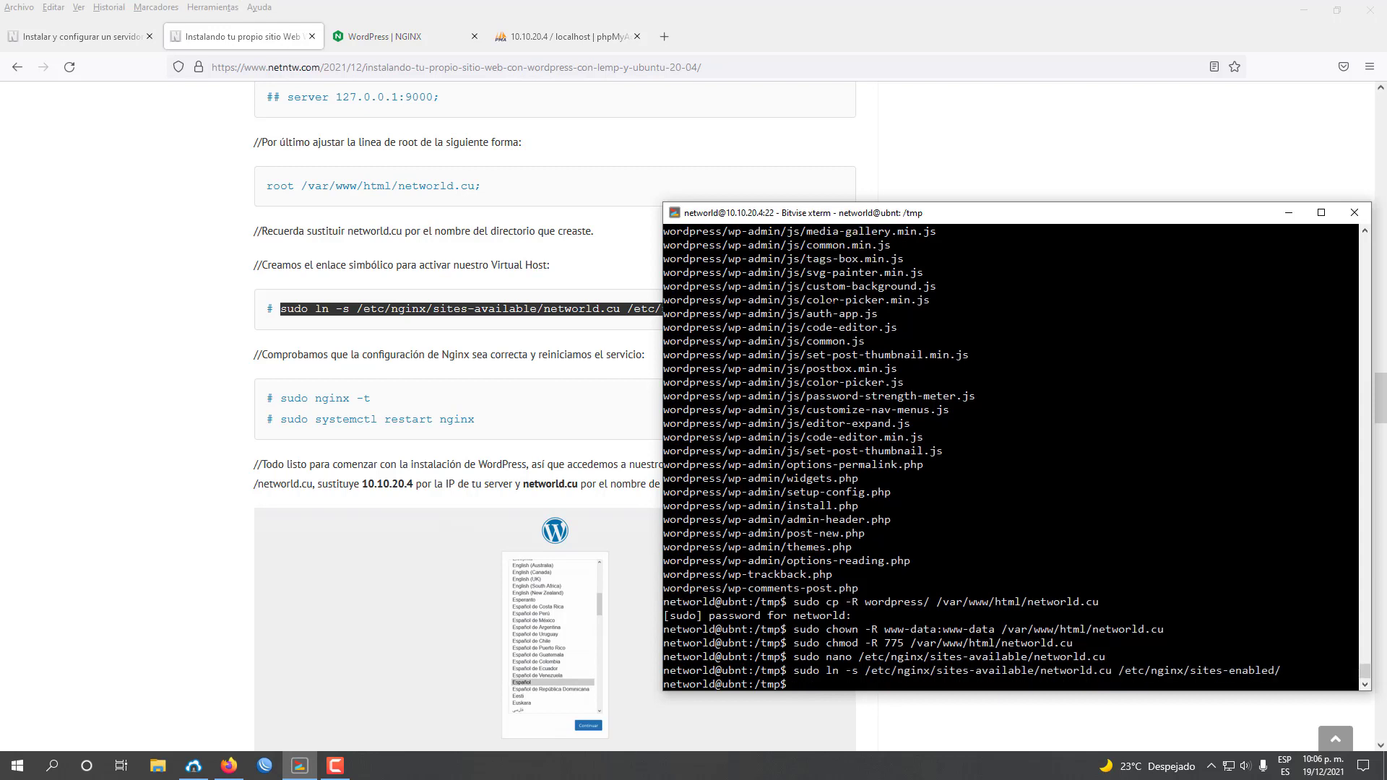
# Copy and run sudo nginx -t to test the Nginx configuration.
pyautogui.moveTo(371, 398); pyautogui.dragTo(279, 399)
pyautogui.rightClick(289, 399)
pyautogui.click(325, 408)
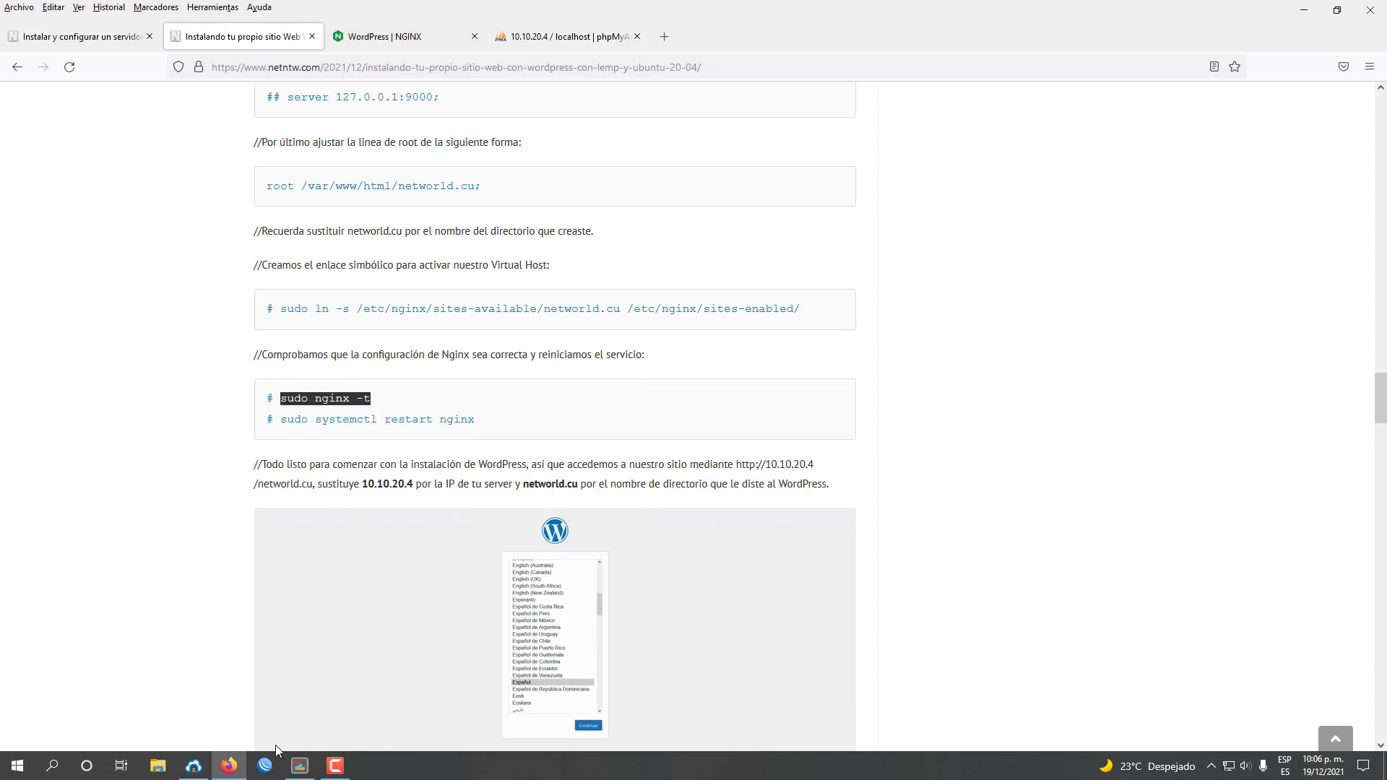
pyautogui.moveTo(290, 775)
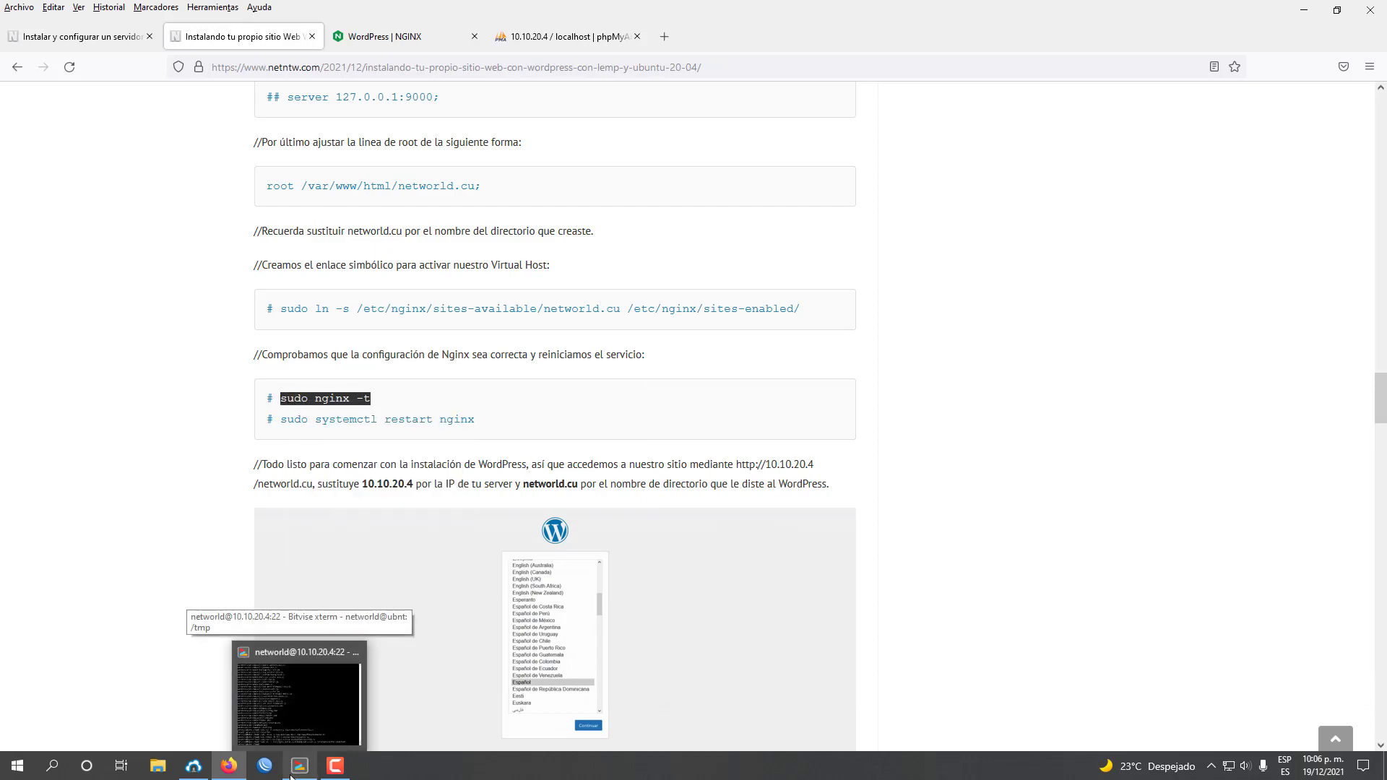
pyautogui.click(289, 731)
pyautogui.press('shift+Insert')
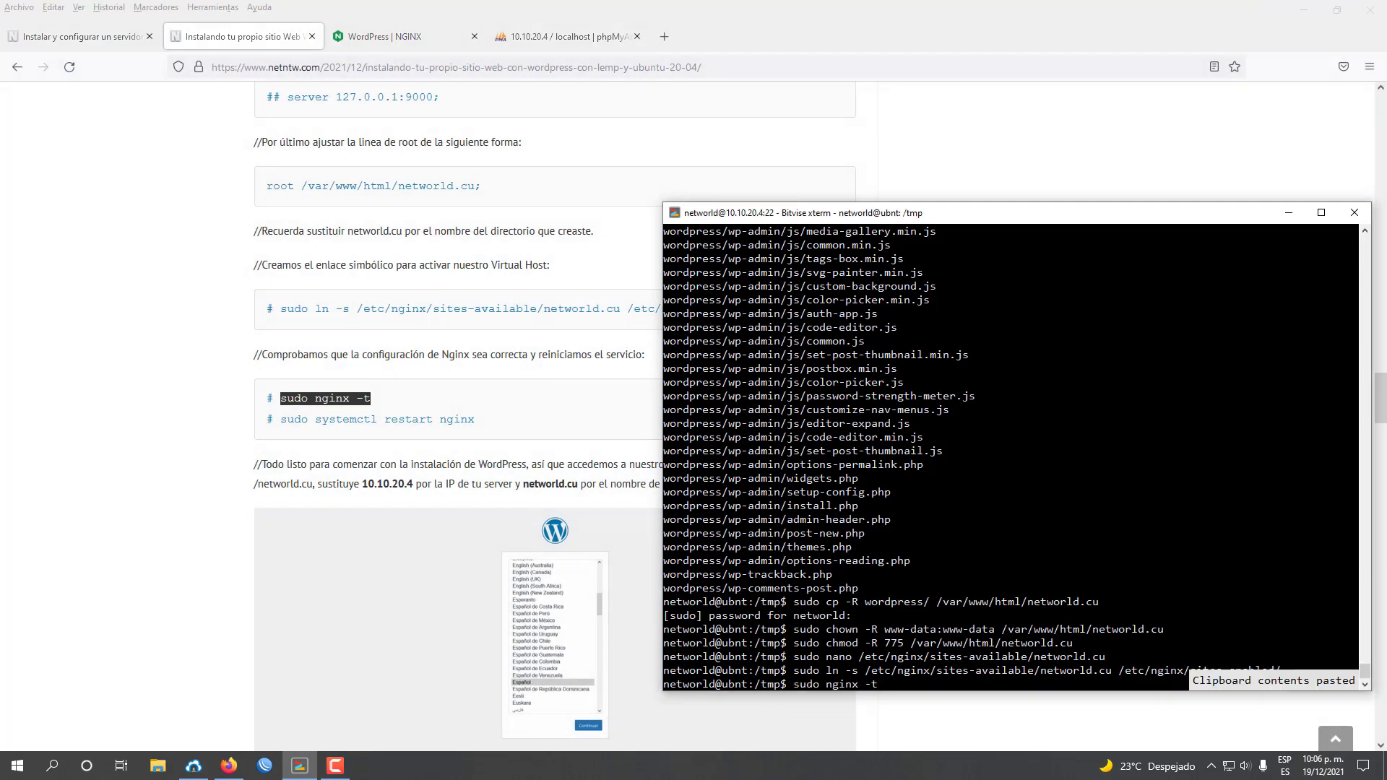
pyautogui.press('Return')
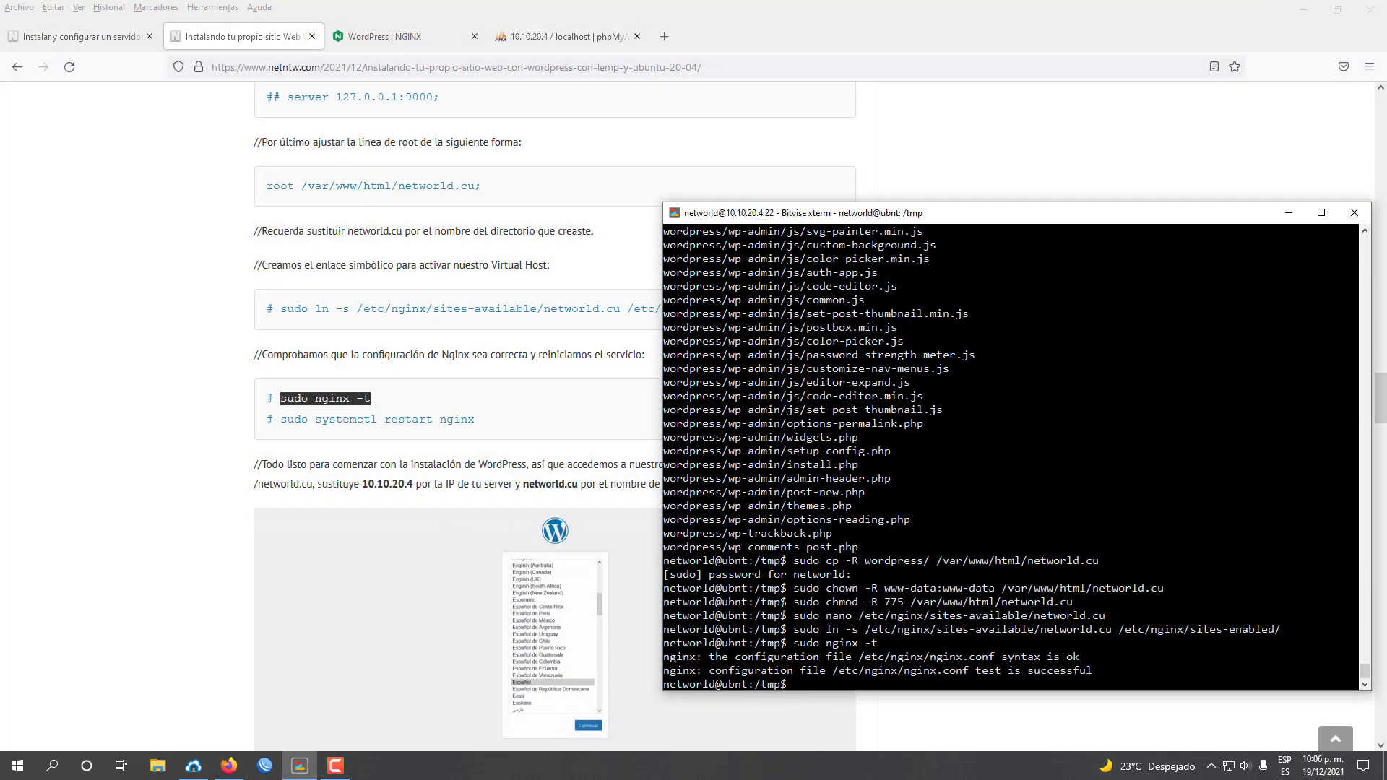
# Copy and run sudo systemctl restart nginx.
pyautogui.moveTo(475, 420); pyautogui.dragTo(281, 421)
pyautogui.rightClick(284, 421)
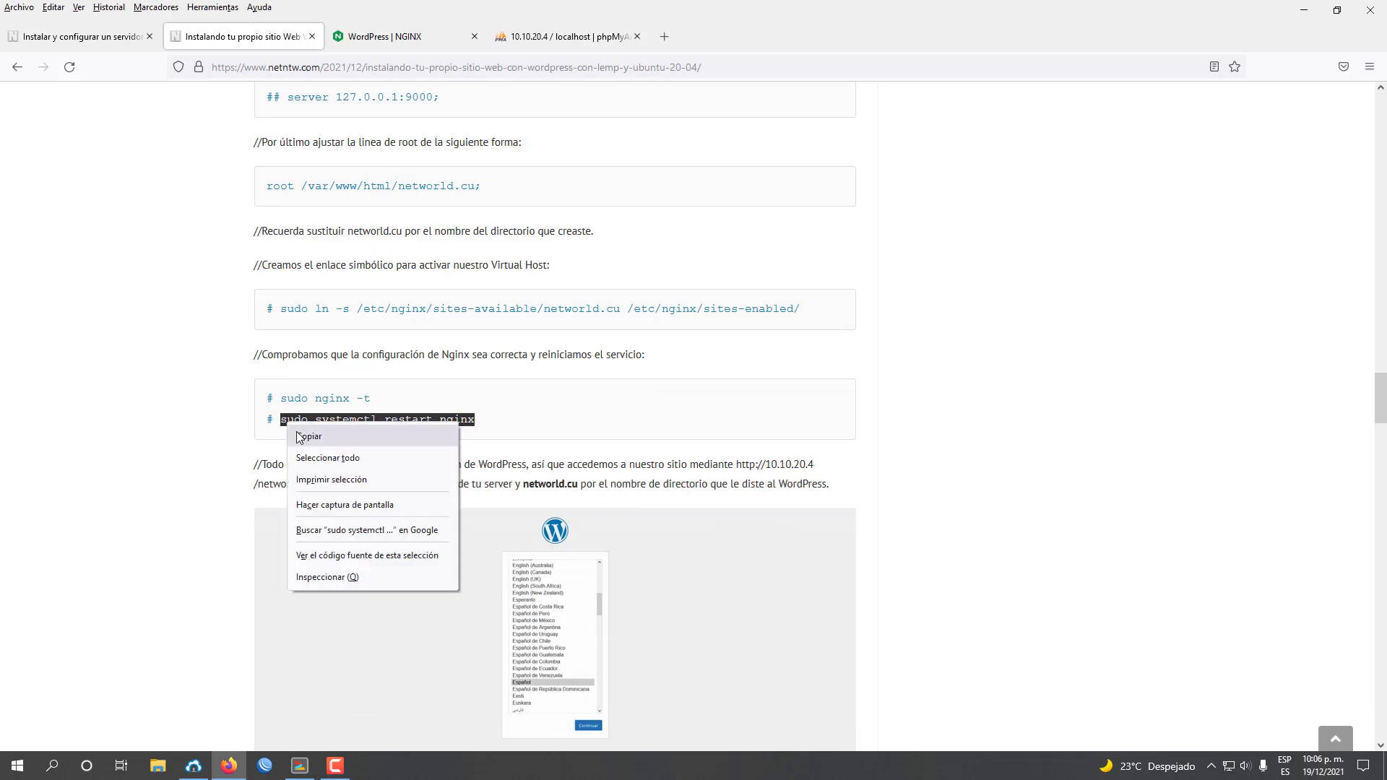
pyautogui.click(307, 434)
pyautogui.click(299, 765)
pyautogui.press('shift+Insert')
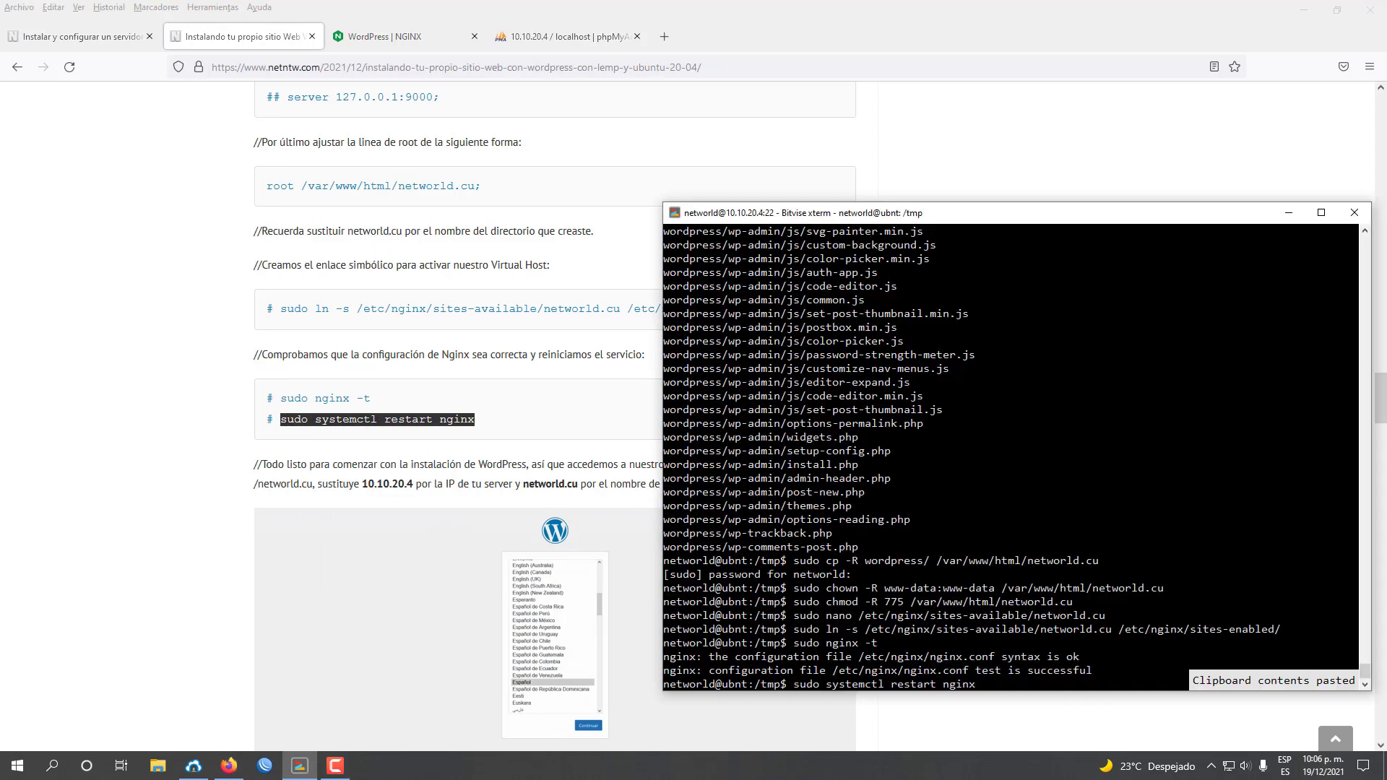
pyautogui.press('Return')
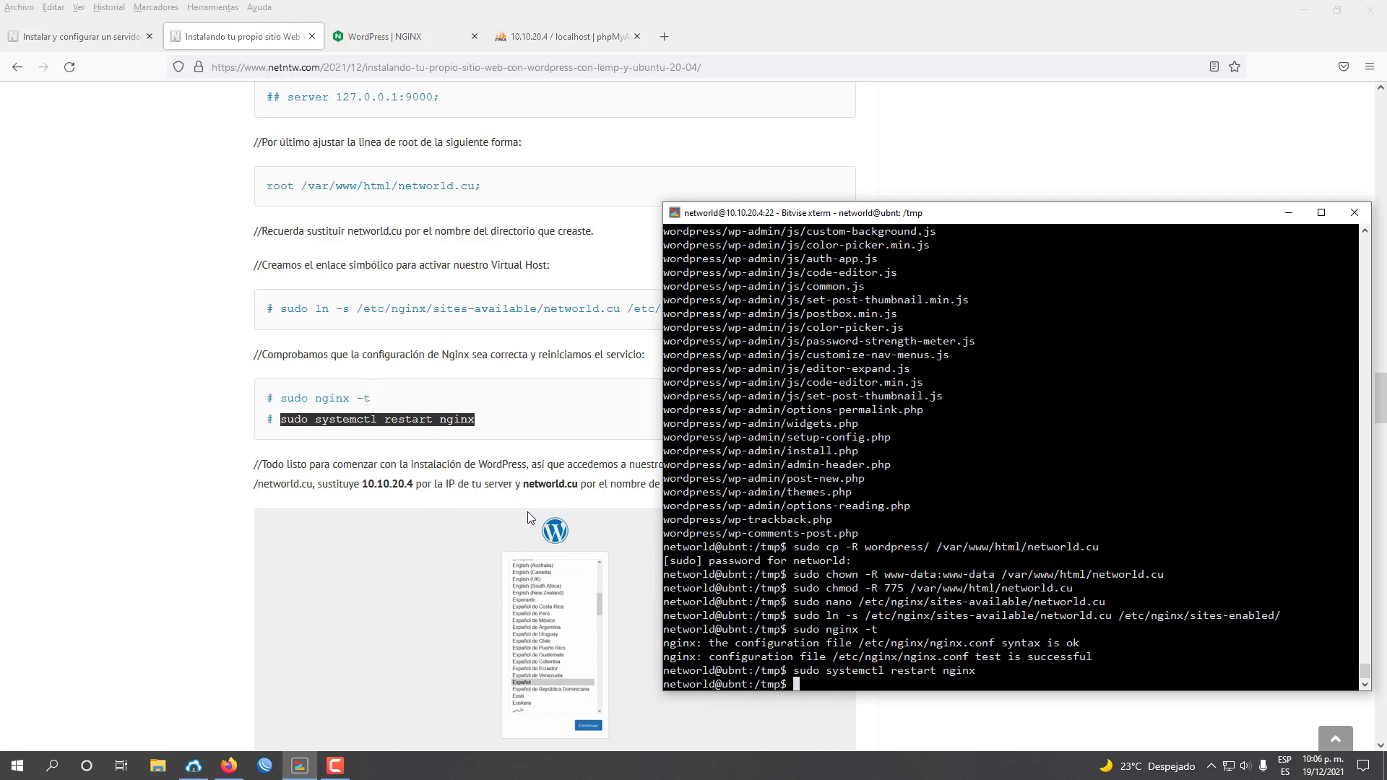
pyautogui.moveTo(462, 470); pyautogui.dragTo(487, 469)
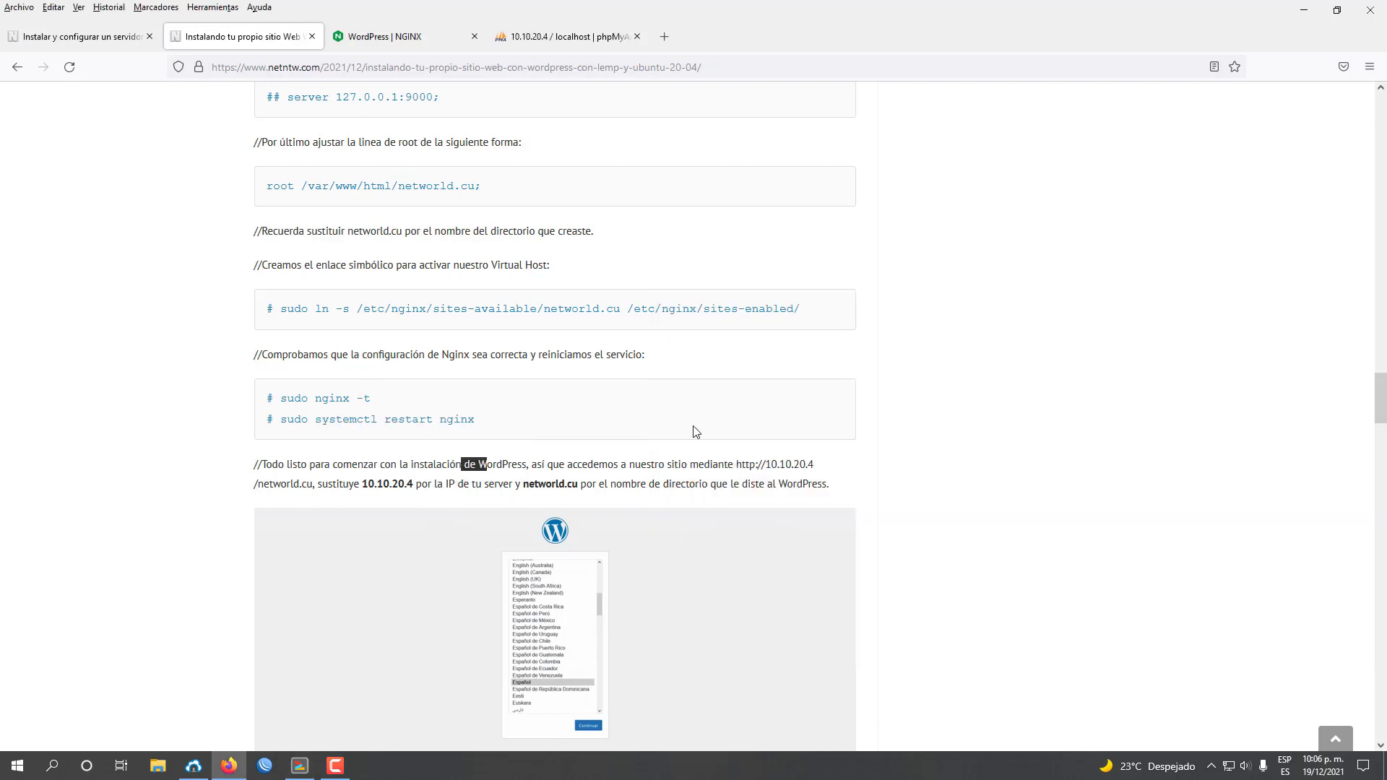
pyautogui.scroll(-2, 697, 432)
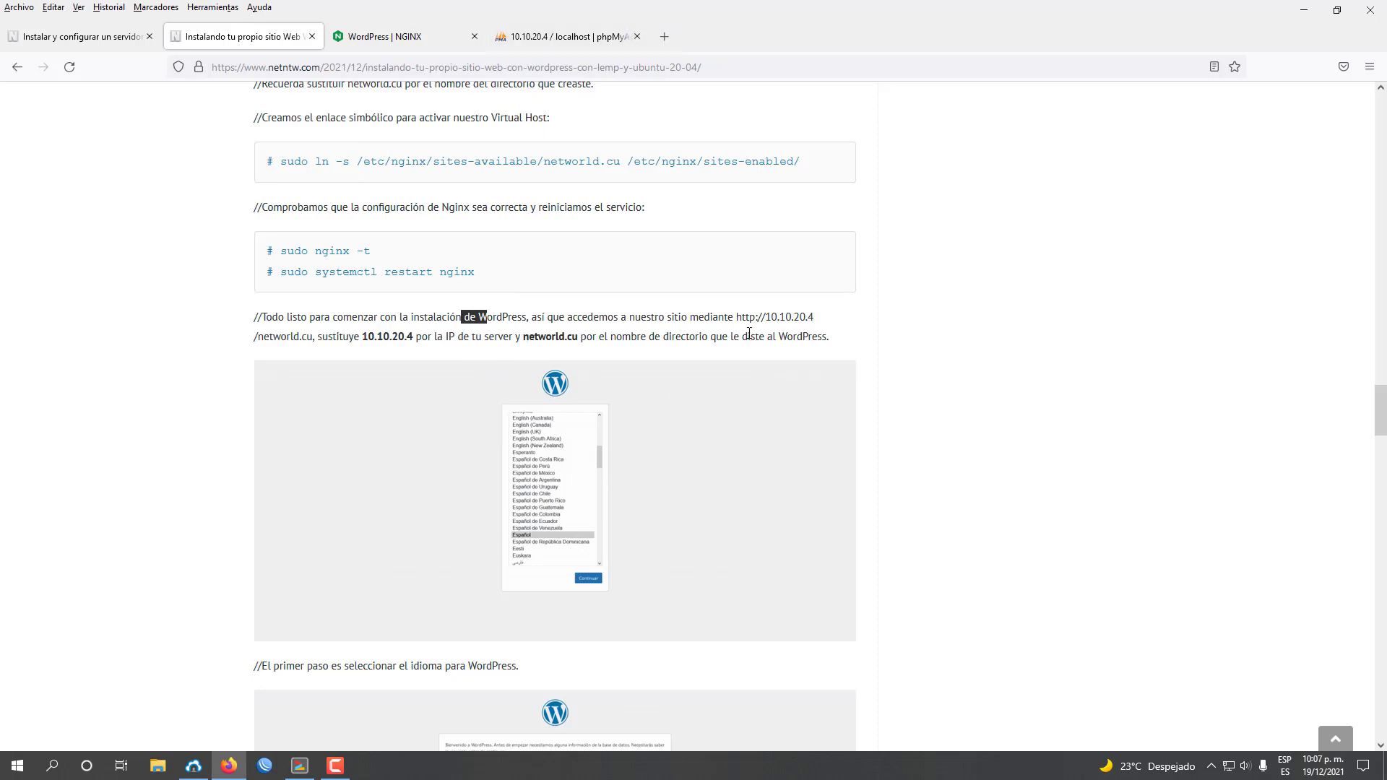
pyautogui.moveTo(736, 319); pyautogui.dragTo(742, 318)
pyautogui.click(742, 317)
pyautogui.moveTo(736, 316); pyautogui.dragTo(307, 336)
pyautogui.rightClick(296, 339)
pyautogui.click(314, 335)
pyautogui.moveTo(736, 316); pyautogui.dragTo(312, 336)
pyautogui.rightClick(308, 340)
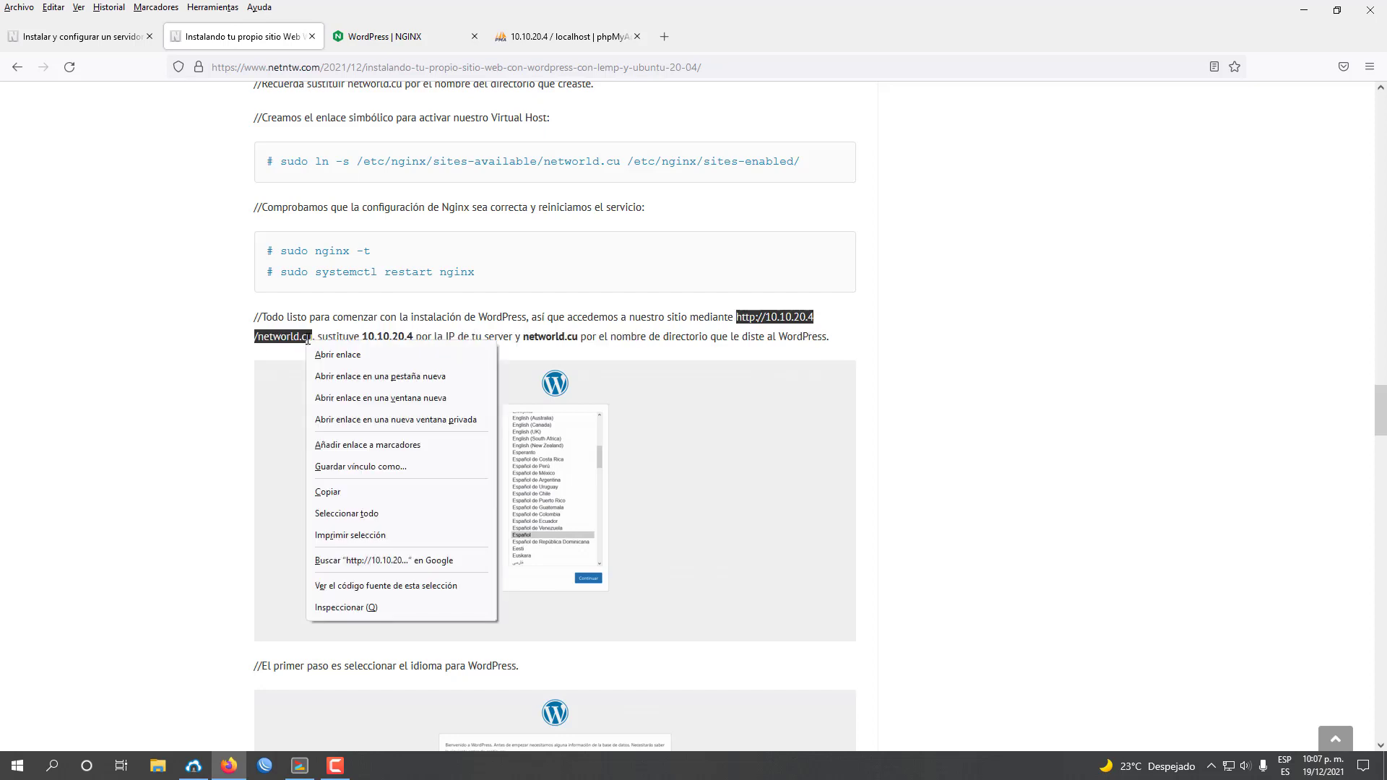
pyautogui.click(328, 492)
# Paste the address into a new tab and load it.
pyautogui.hotkey('ctrl', 't')
pyautogui.rightClick(426, 67)
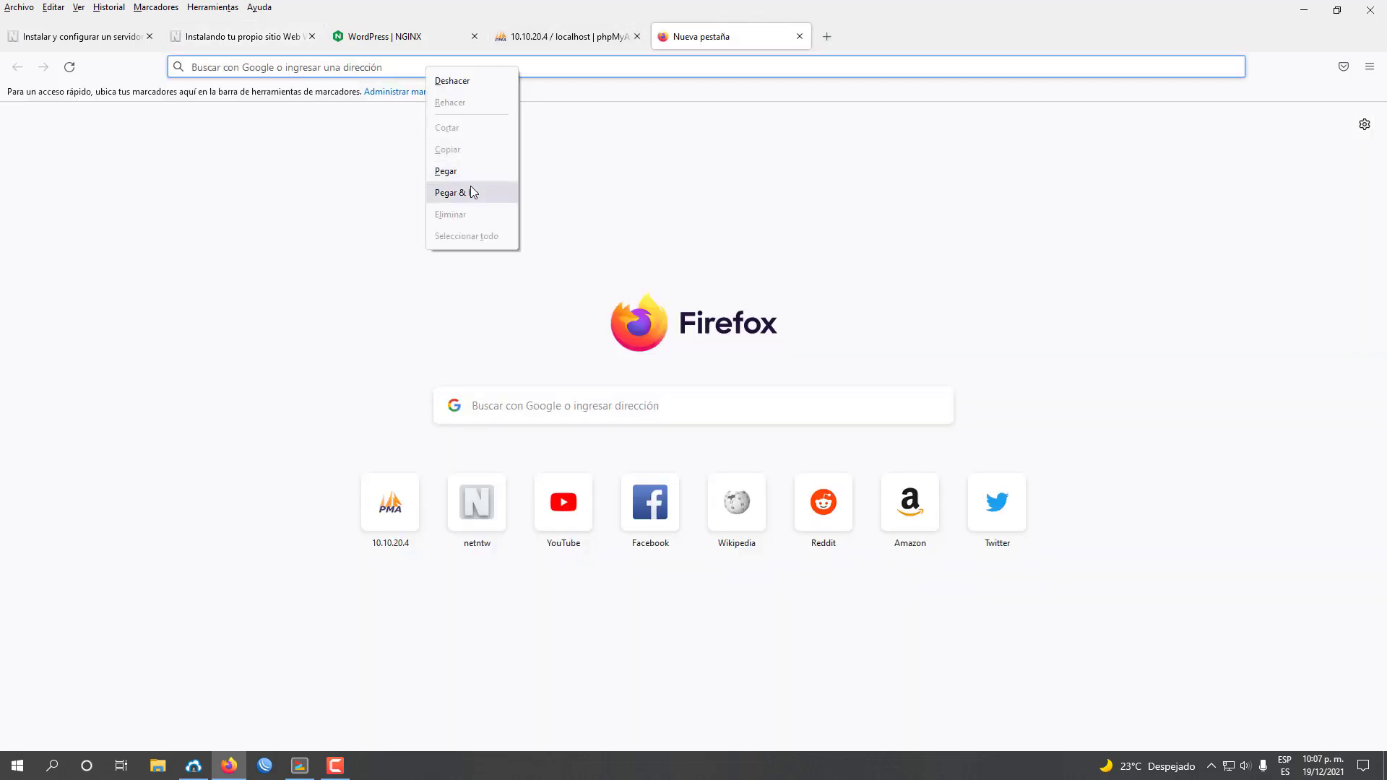
pyautogui.click(452, 170)
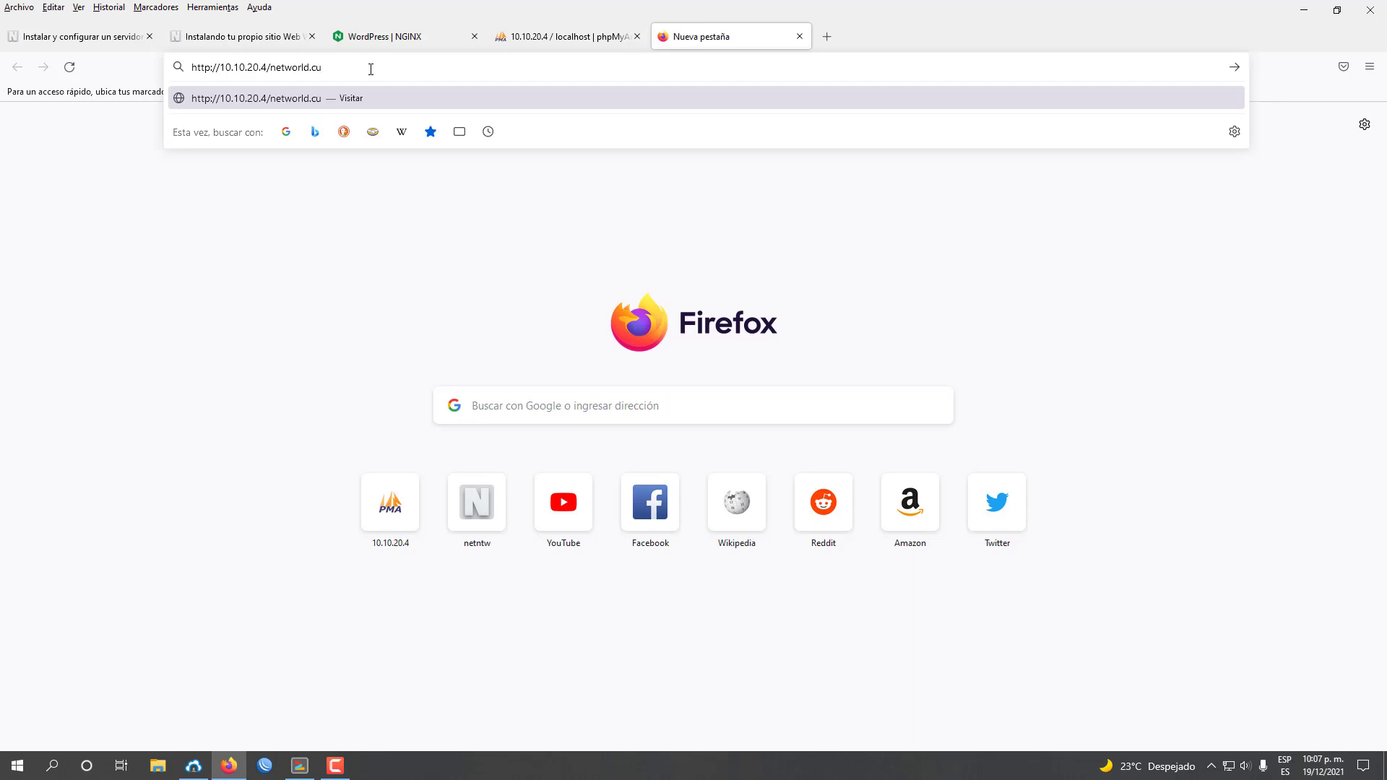
pyautogui.press('Return')
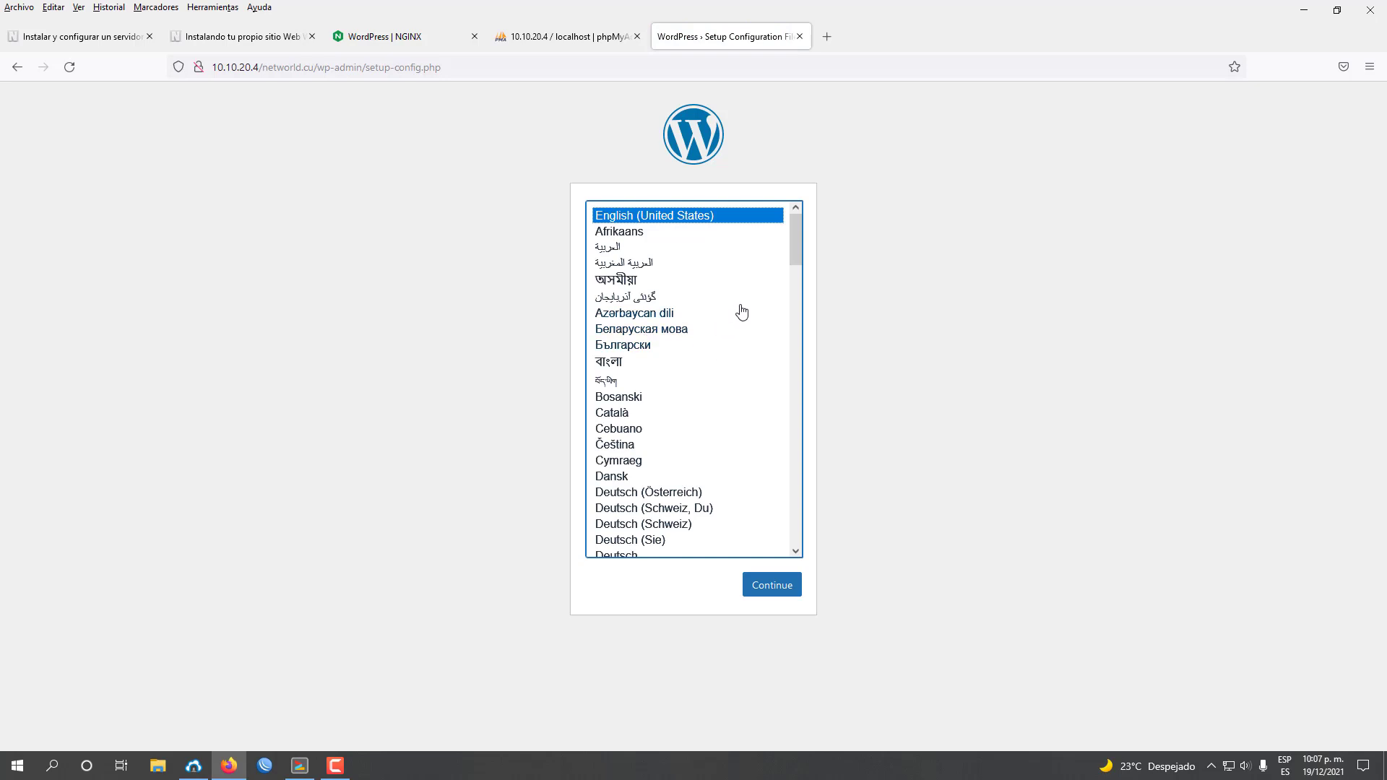
# Choose Español as the install language and continue, checking the tutorial before returning.
pyautogui.moveTo(796, 246); pyautogui.dragTo(786, 322)
pyautogui.click(658, 242)
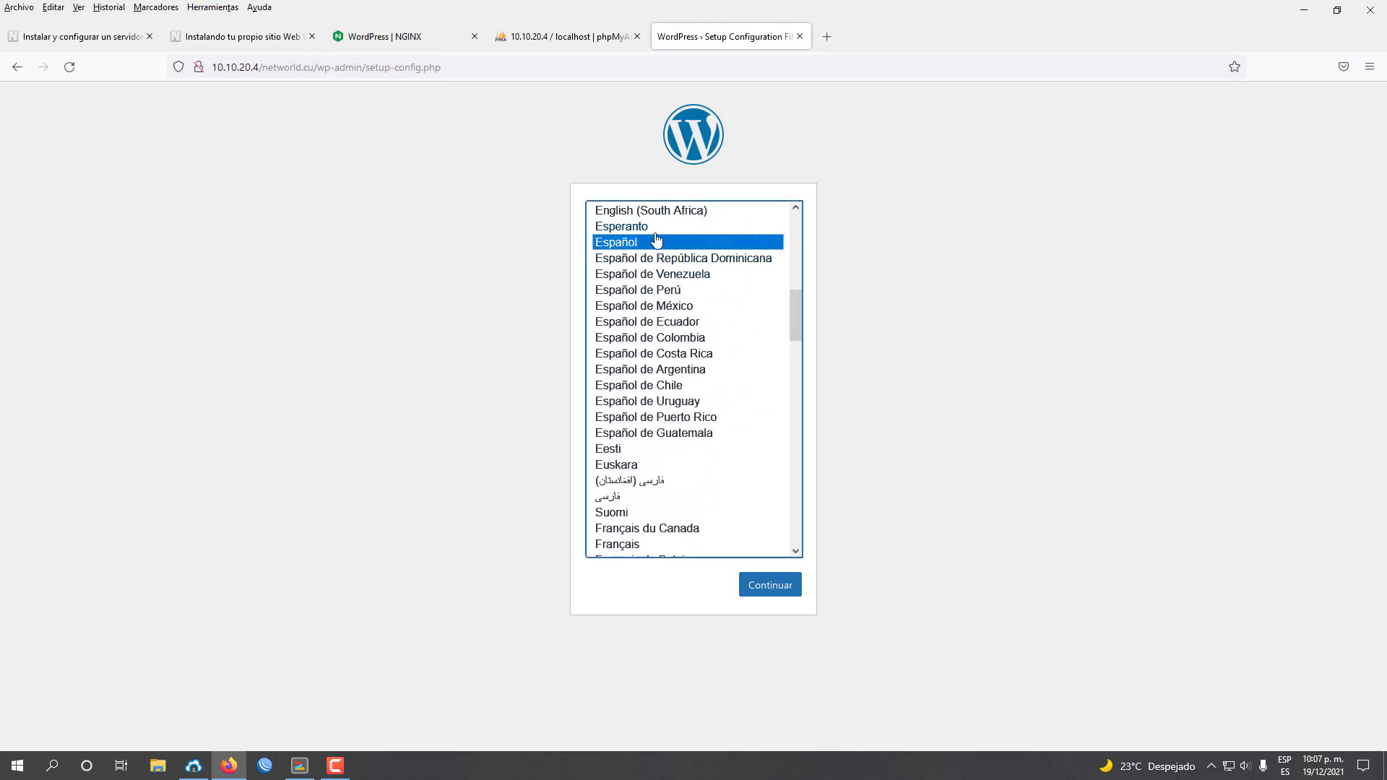
pyautogui.click(767, 586)
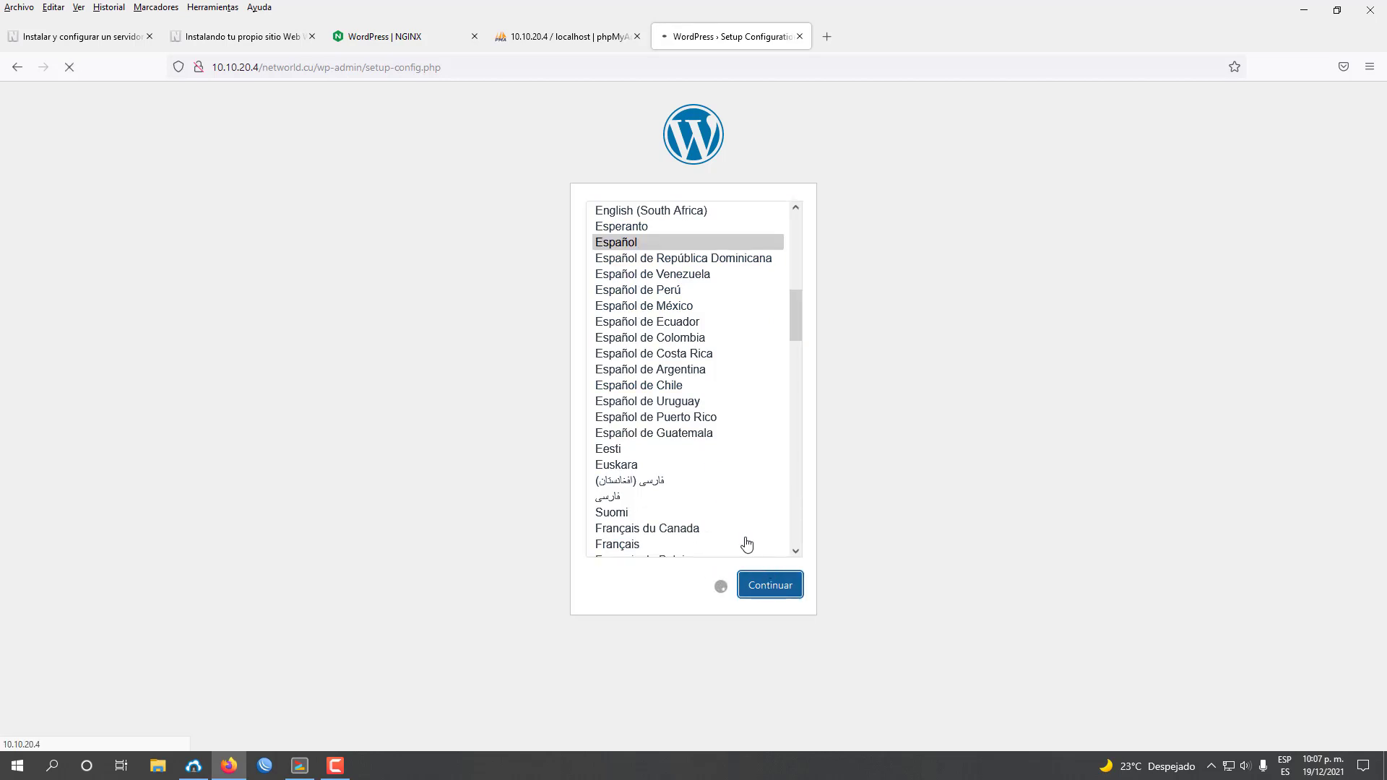
pyautogui.click(233, 35)
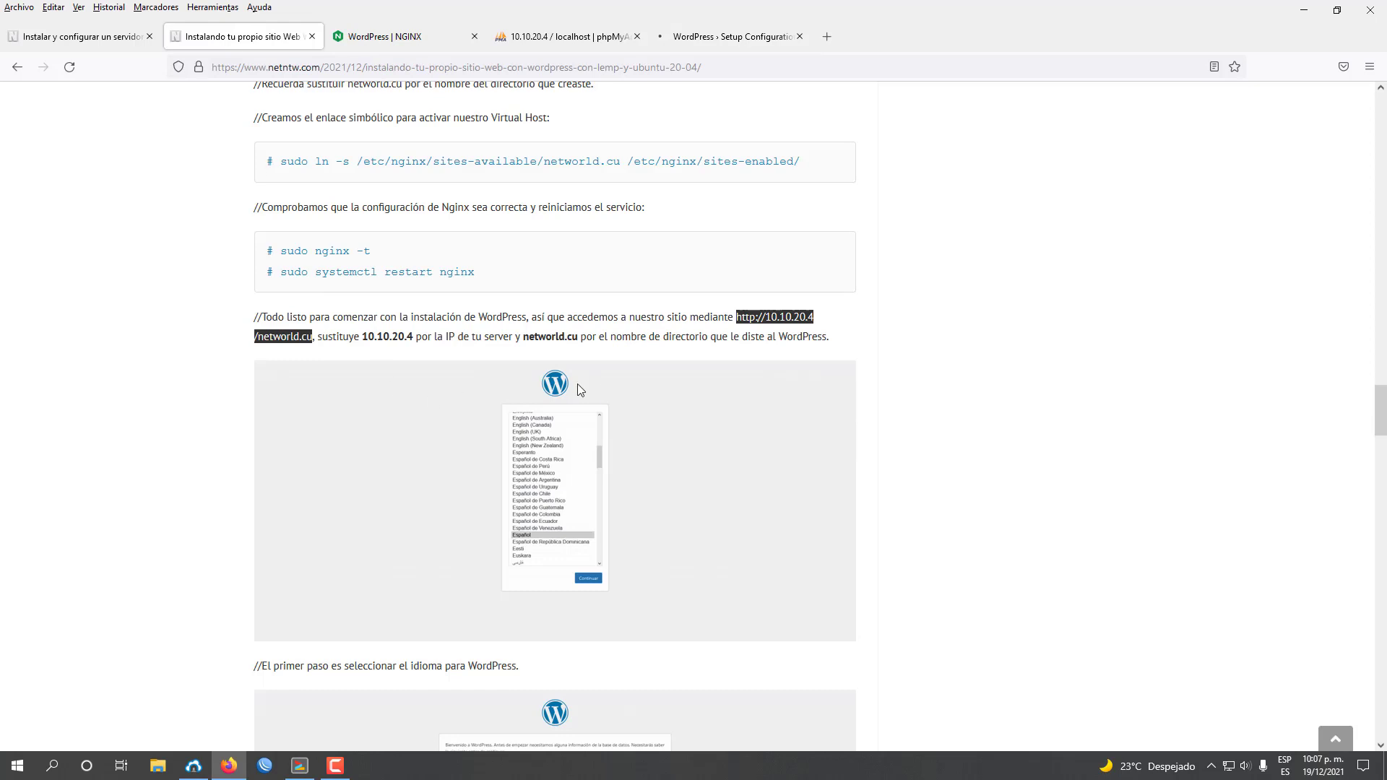
pyautogui.scroll(-3, 582, 391)
pyautogui.scroll(-2, 607, 390)
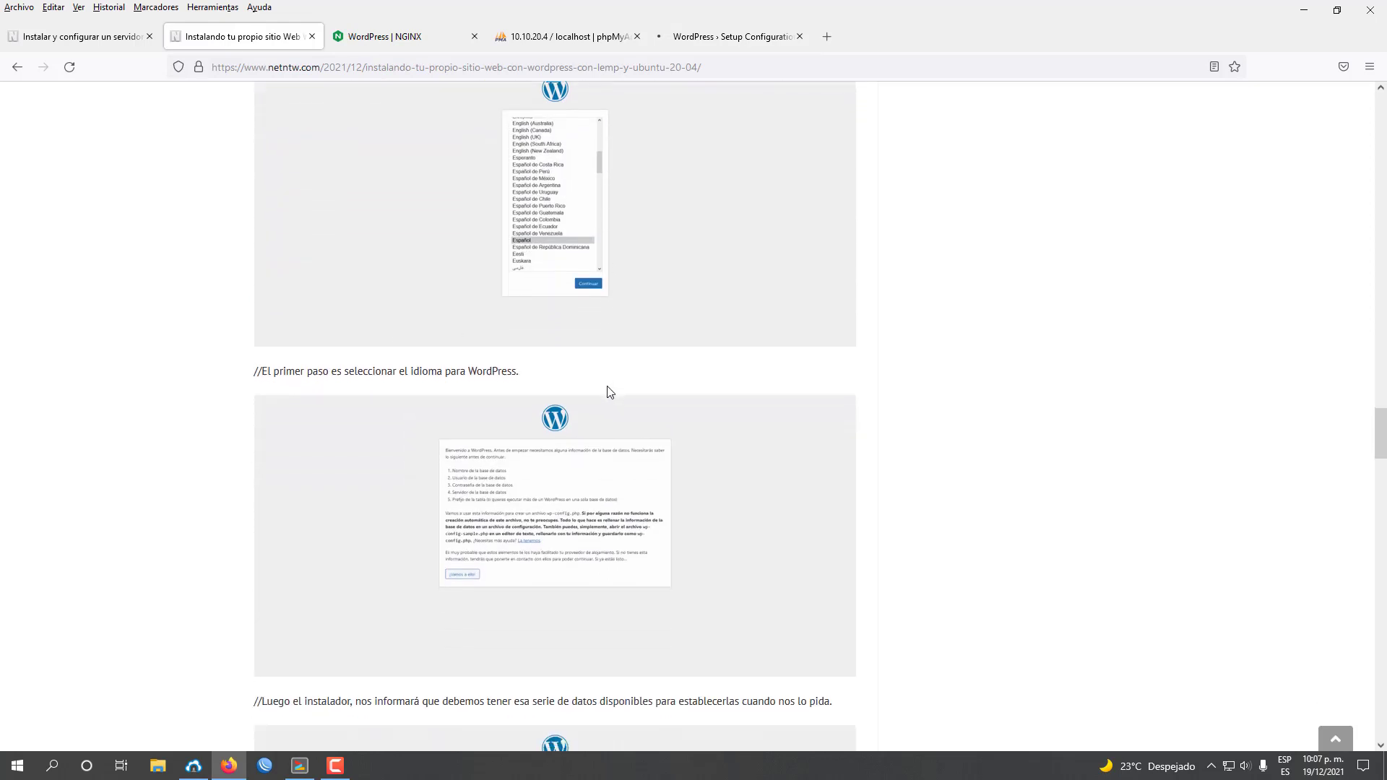
pyautogui.click(726, 37)
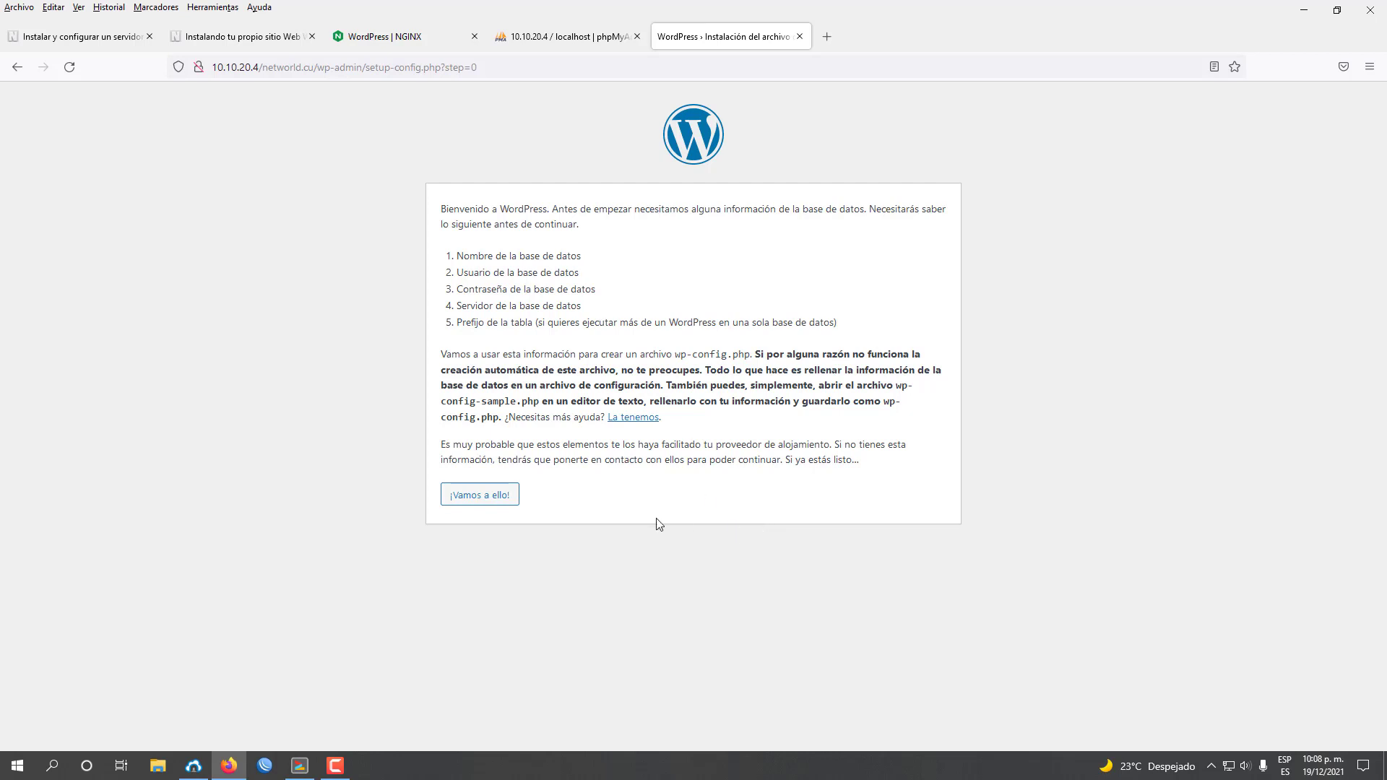
# Open the database details form and check the user accounts in phpMyAdmin.
pyautogui.click(480, 495)
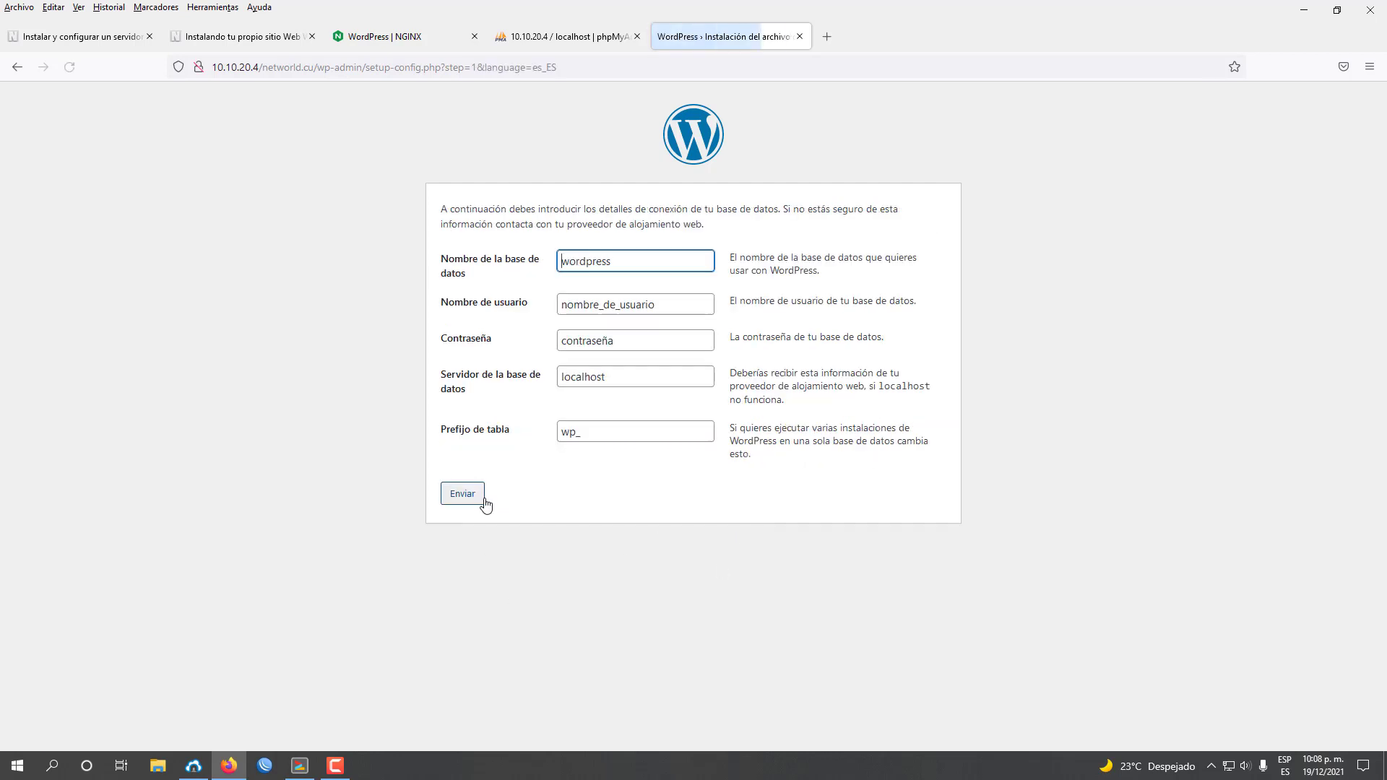
pyautogui.click(239, 36)
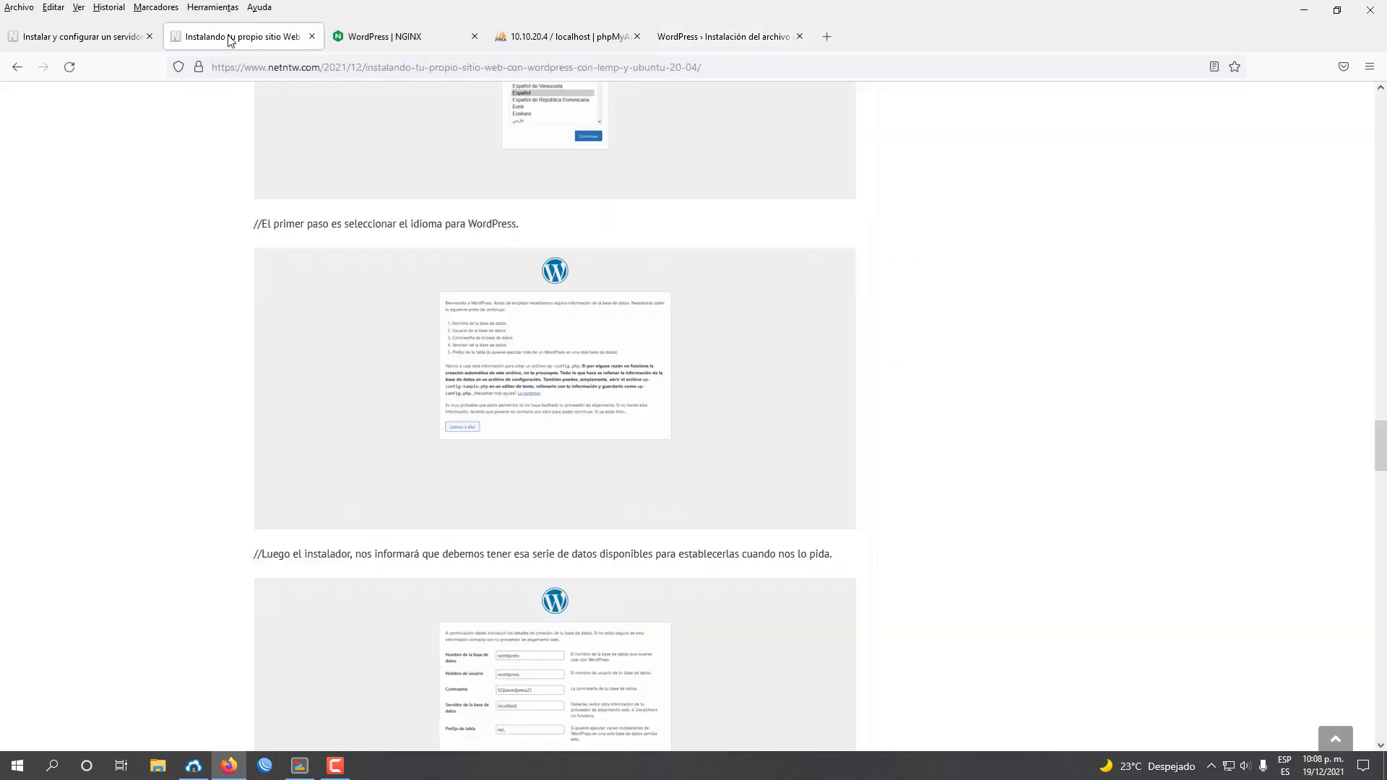
pyautogui.scroll(-5, 622, 547)
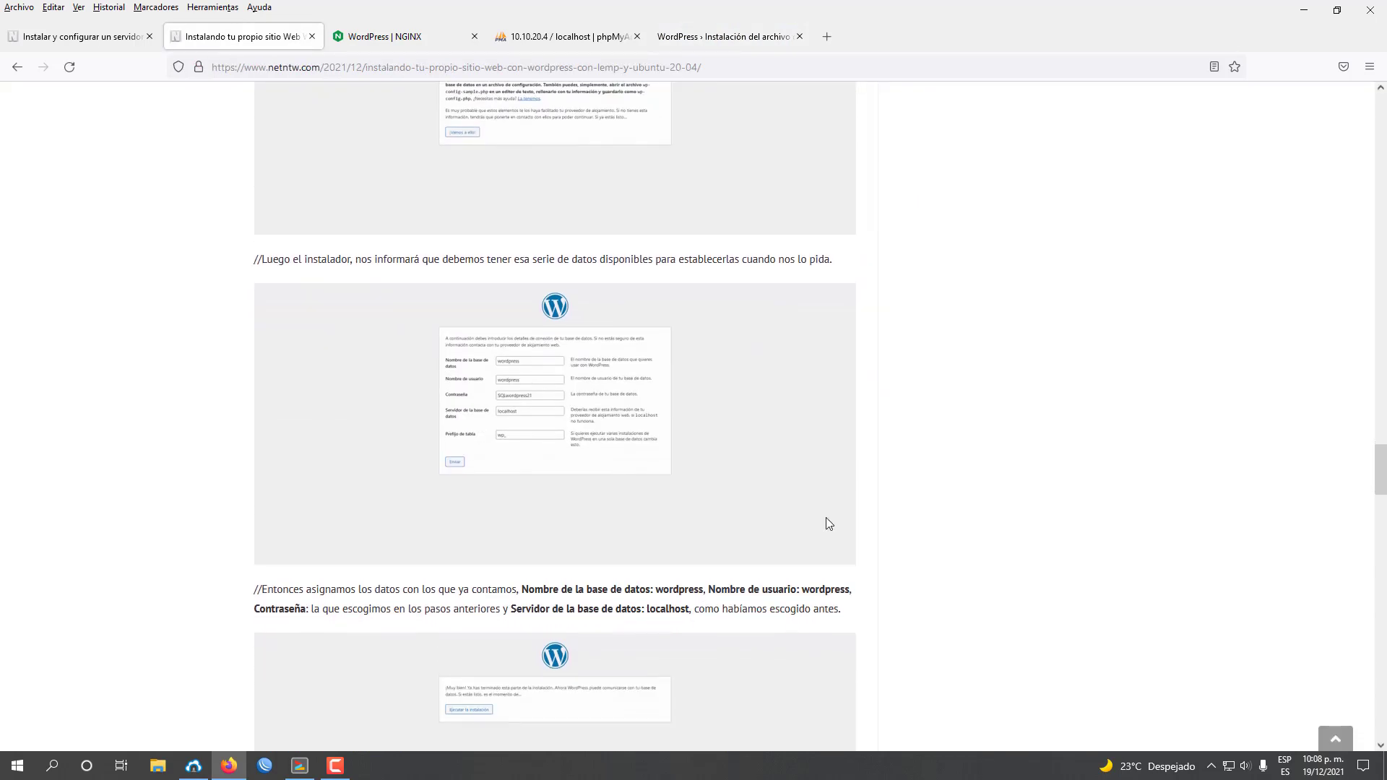
pyautogui.click(722, 37)
pyautogui.click(570, 36)
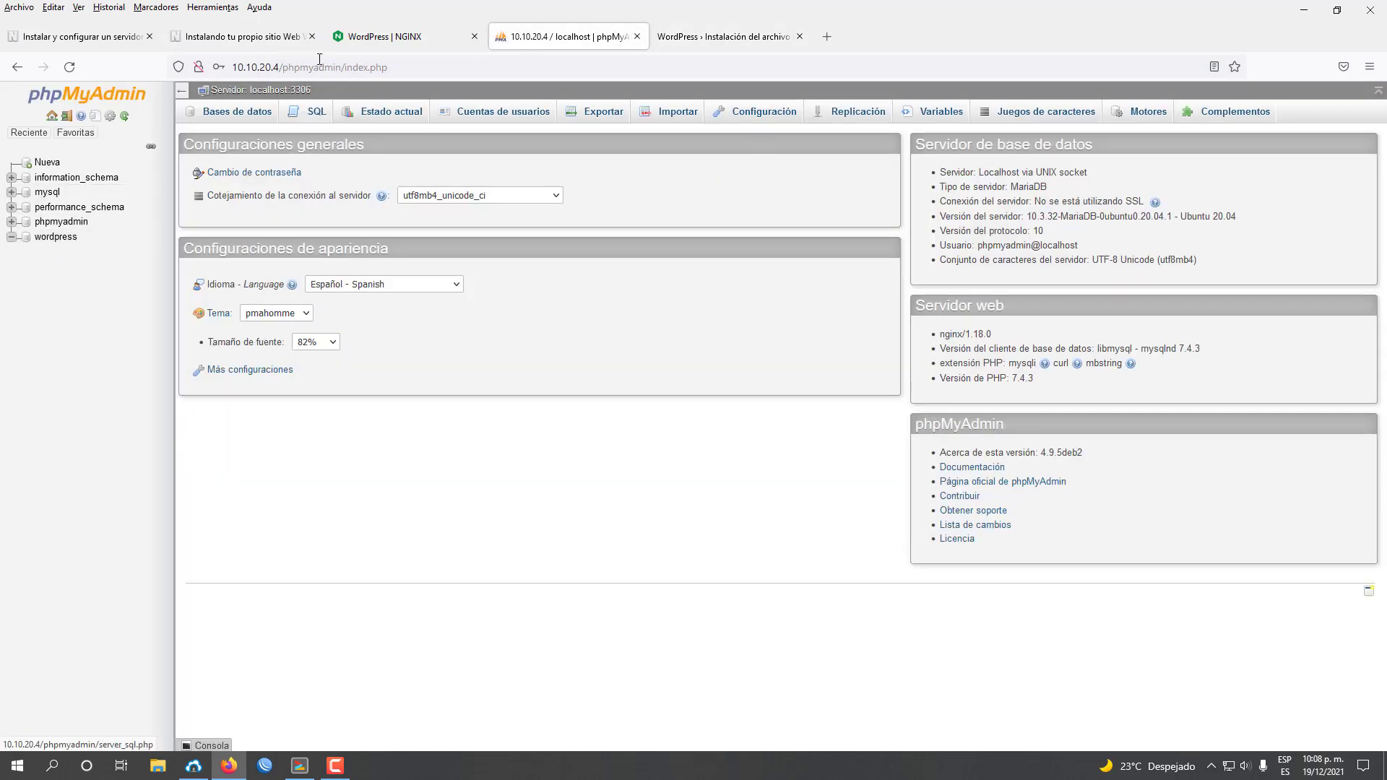
pyautogui.click(682, 42)
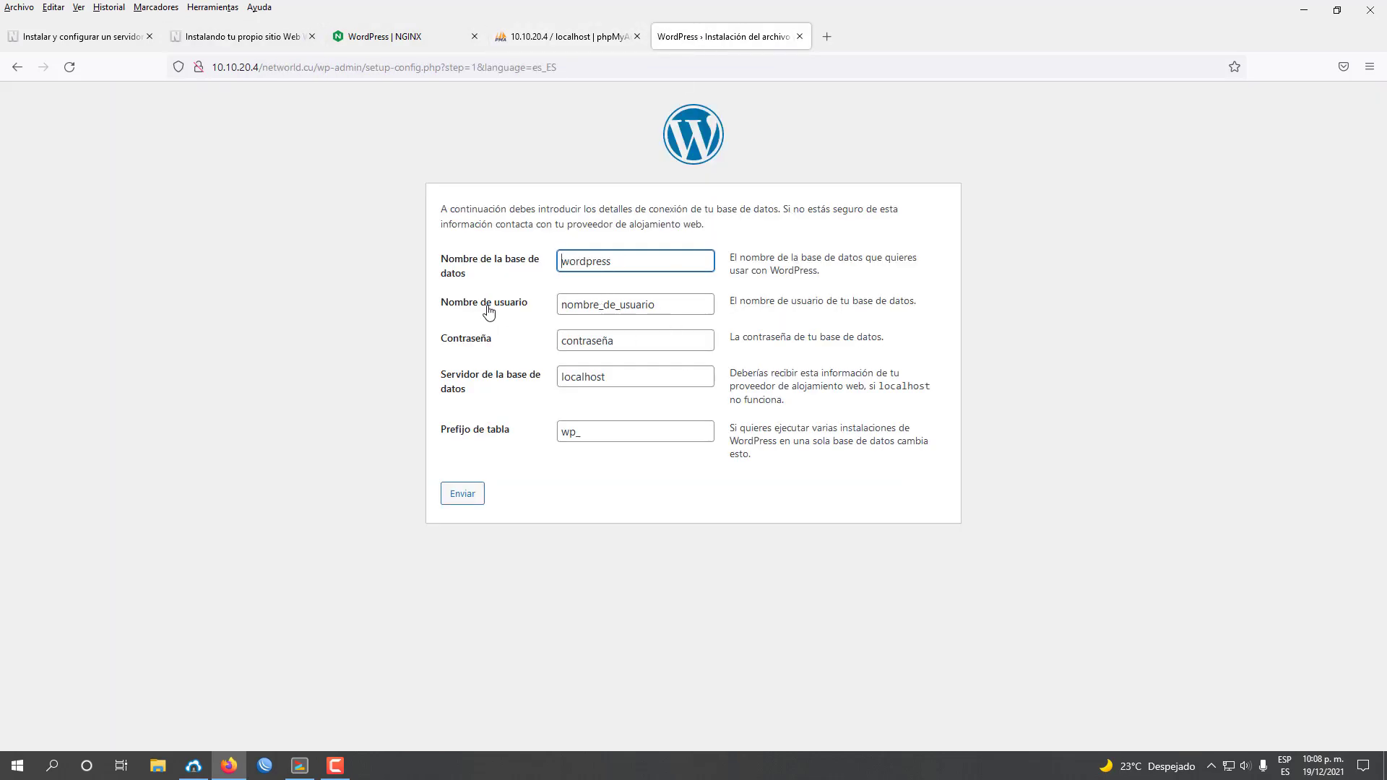
pyautogui.click(520, 36)
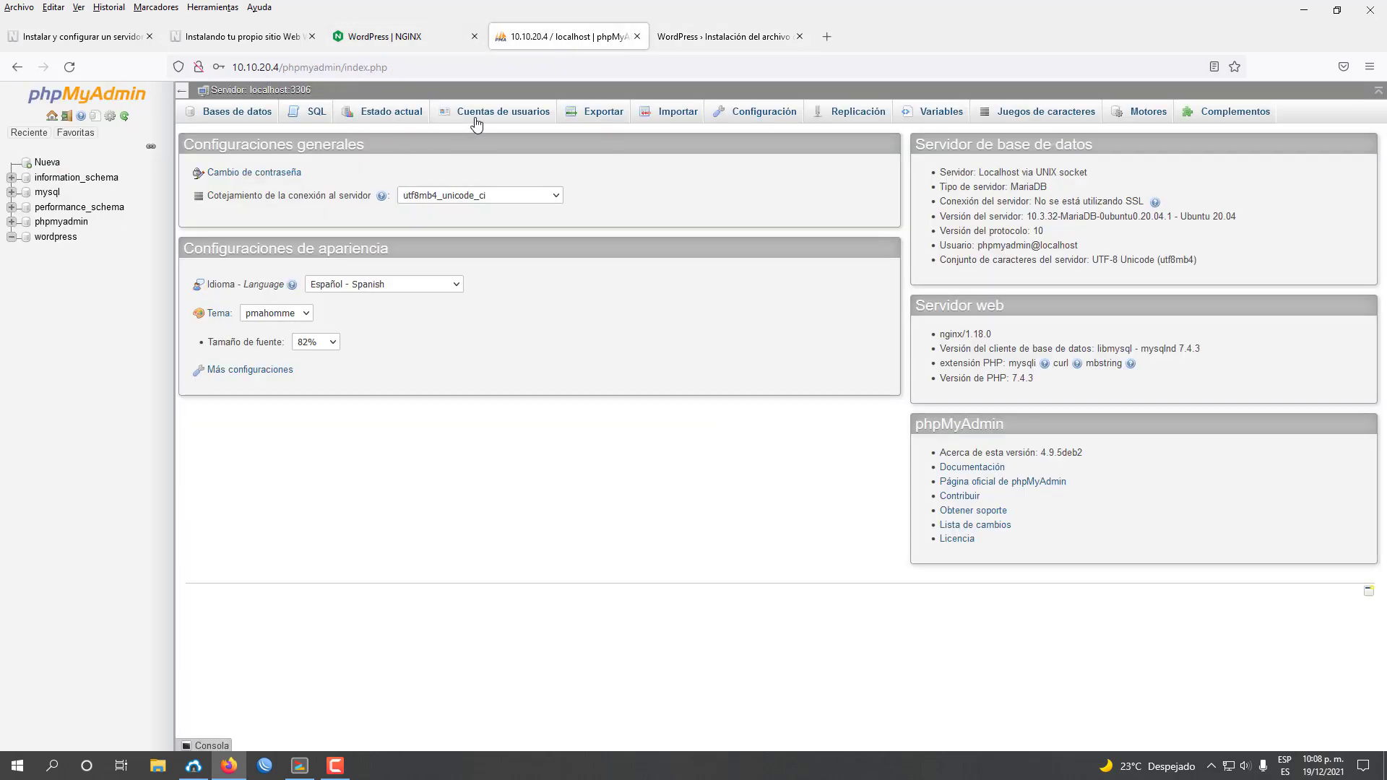
pyautogui.click(482, 127)
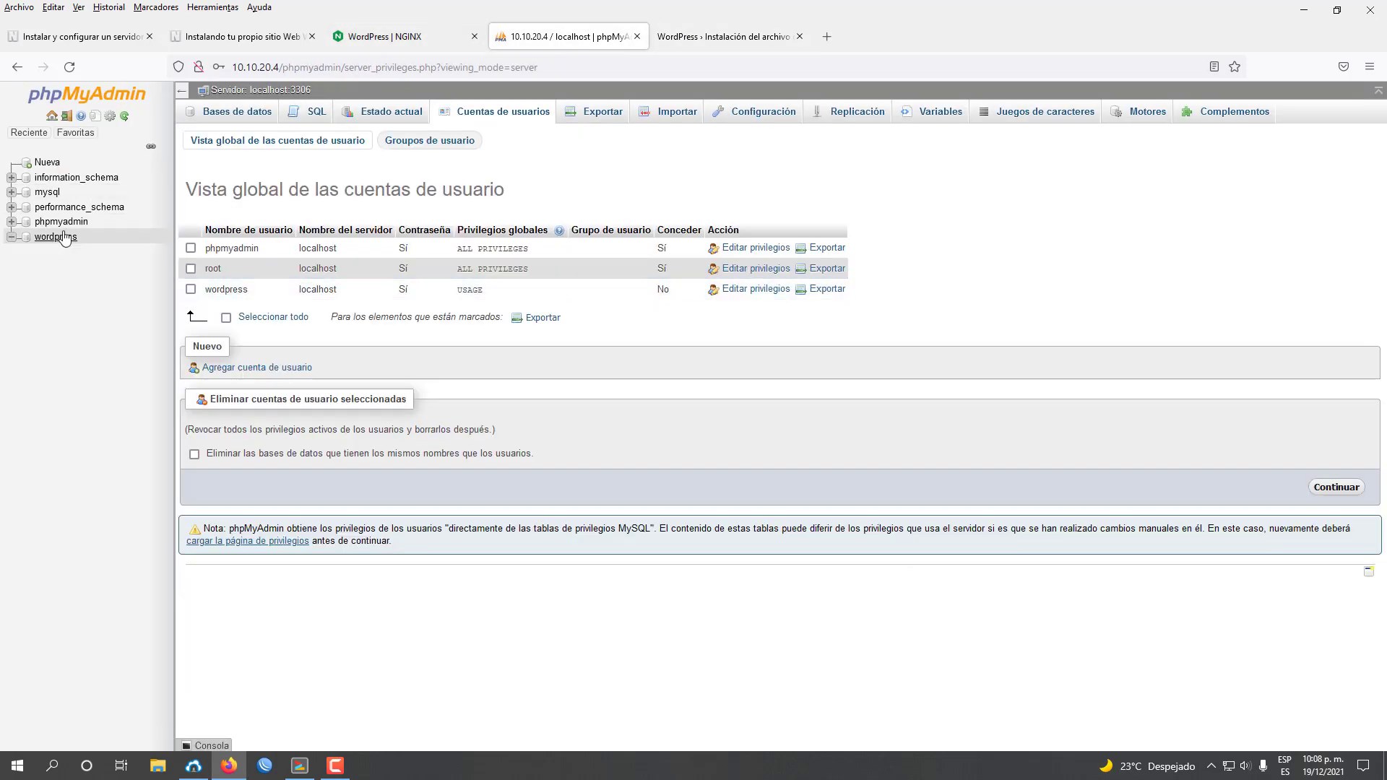
pyautogui.click(774, 43)
# Enter user name wordpress and the database password in the connection form.
pyautogui.doubleClick(674, 309)
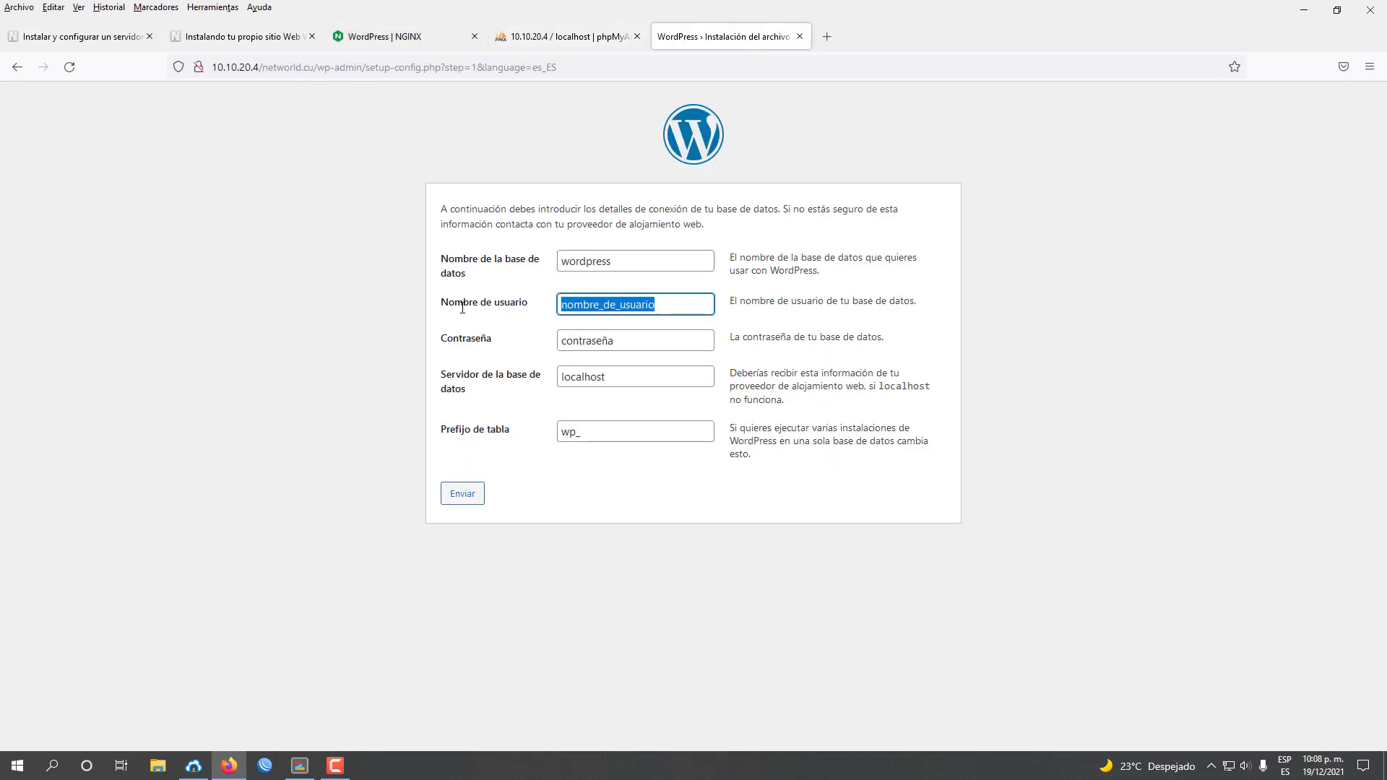
pyautogui.write('wordpress')
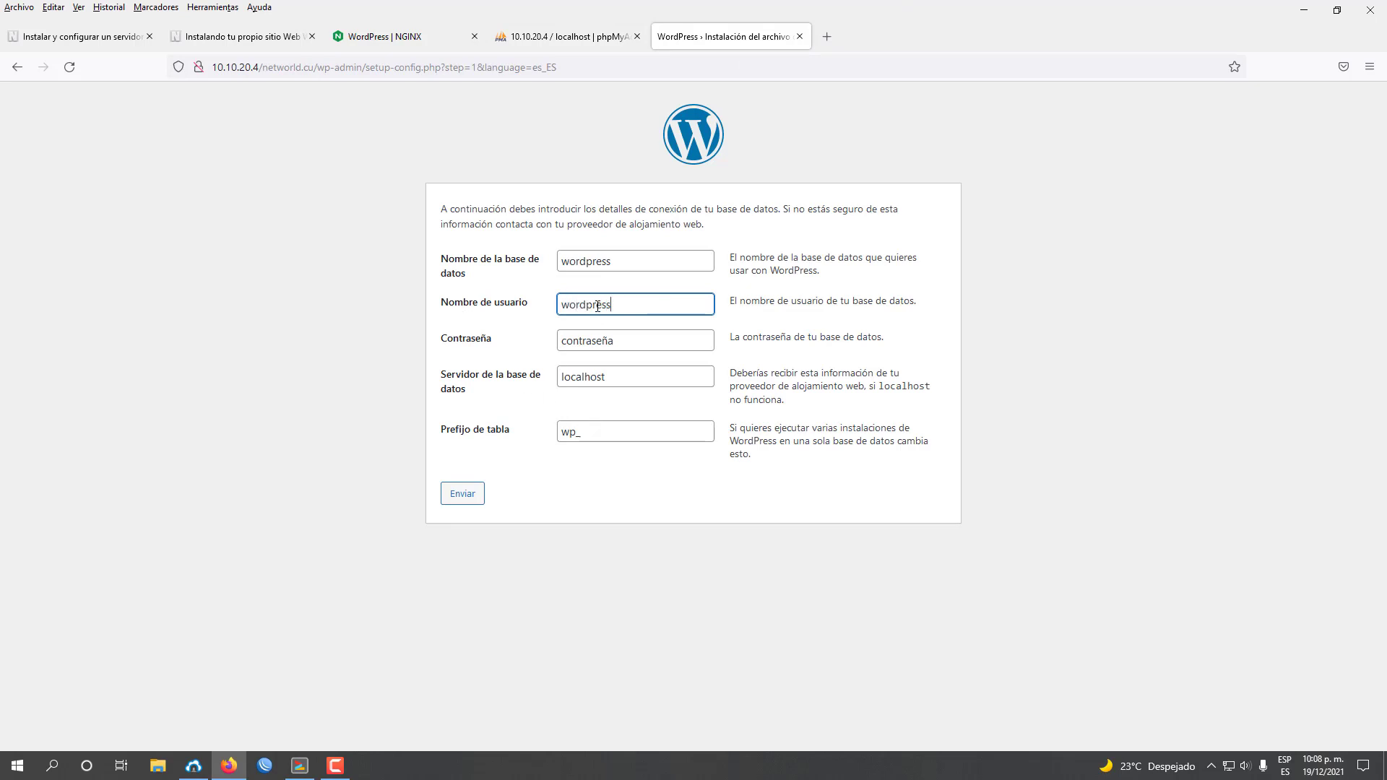
pyautogui.click(643, 345)
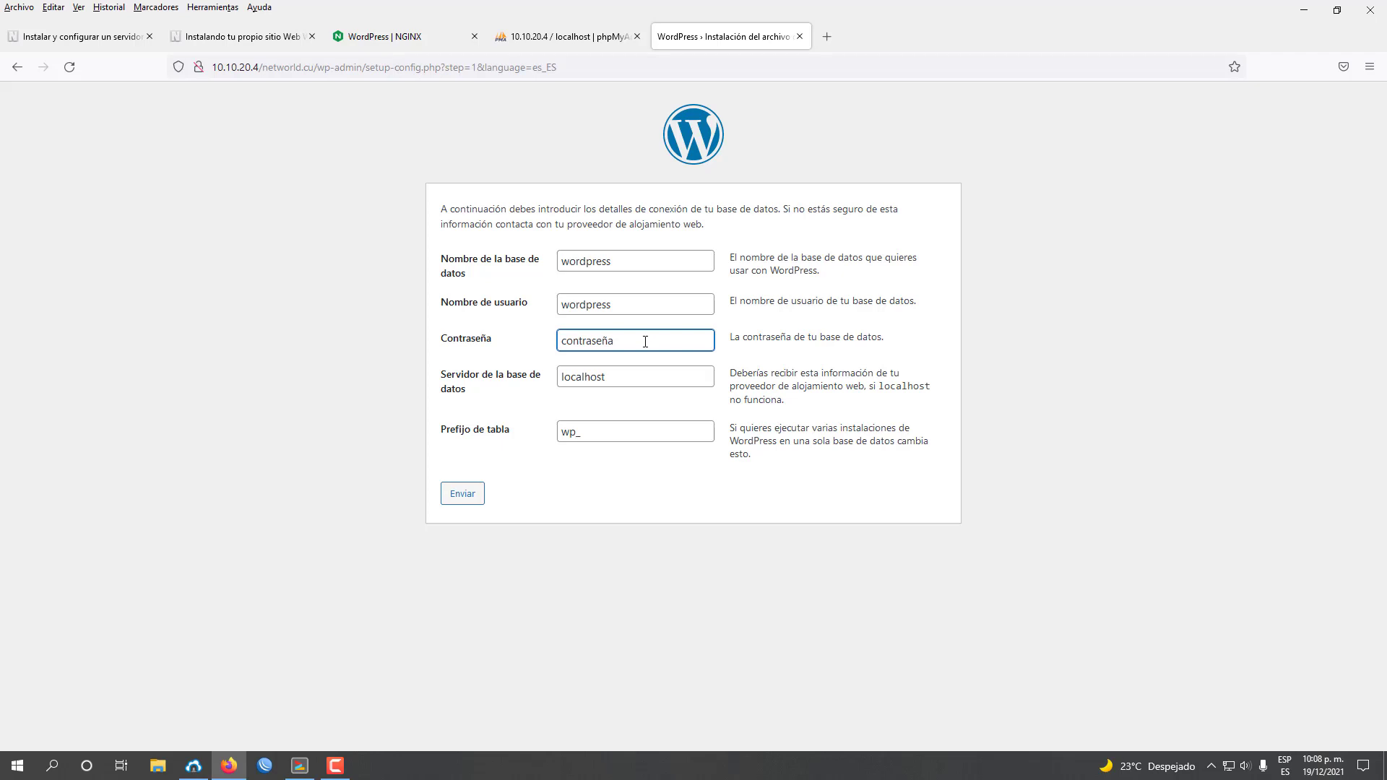
pyautogui.doubleClick(645, 342)
# Submit the database details, check the tutorial, then run the installation.
pyautogui.click(461, 494)
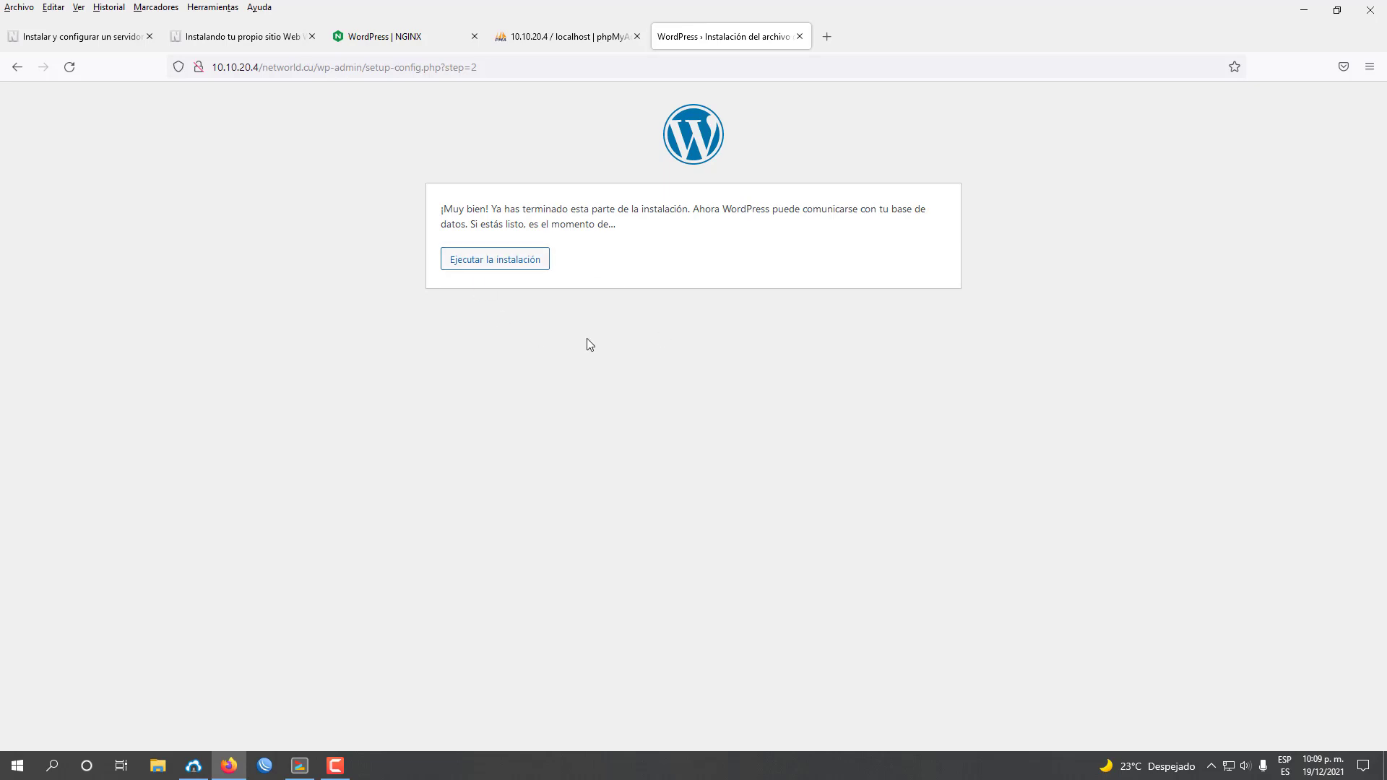
pyautogui.click(242, 36)
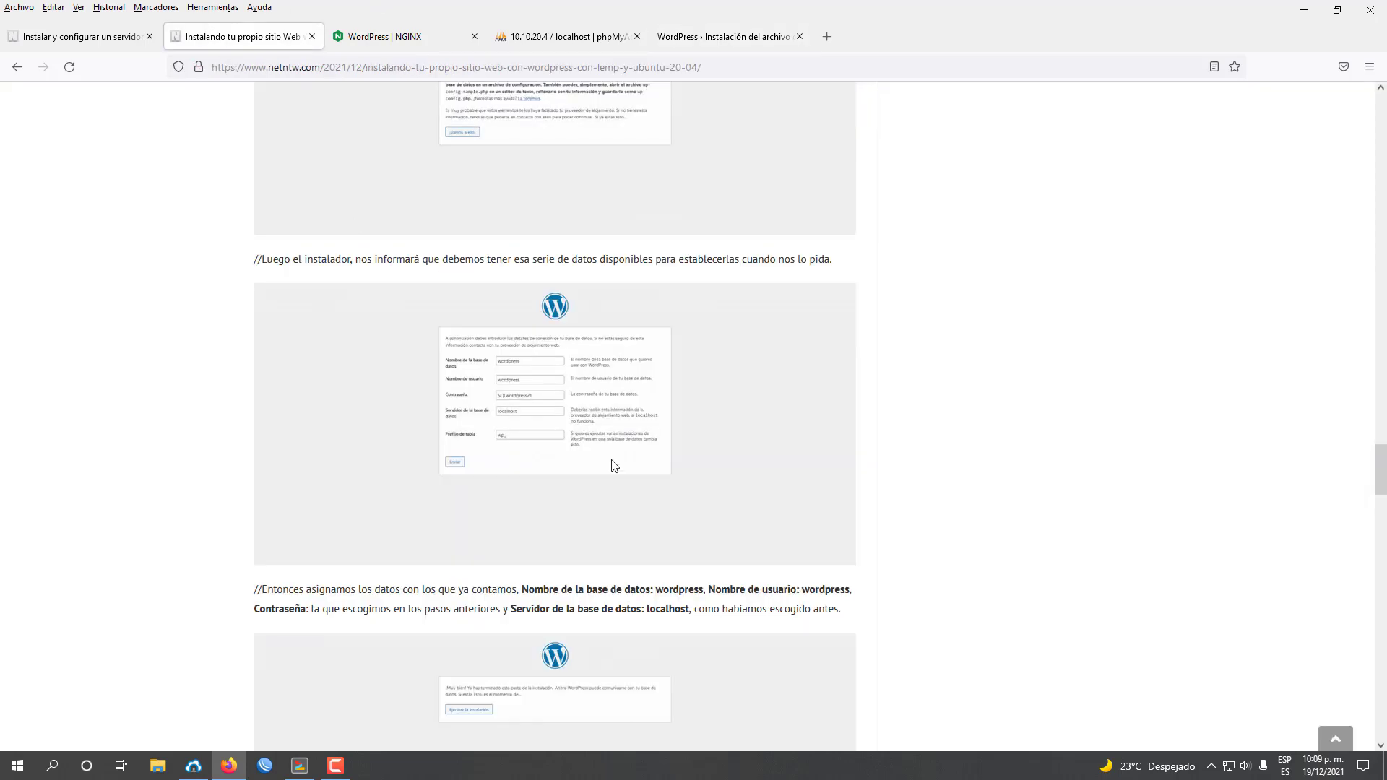
pyautogui.scroll(-5, 614, 462)
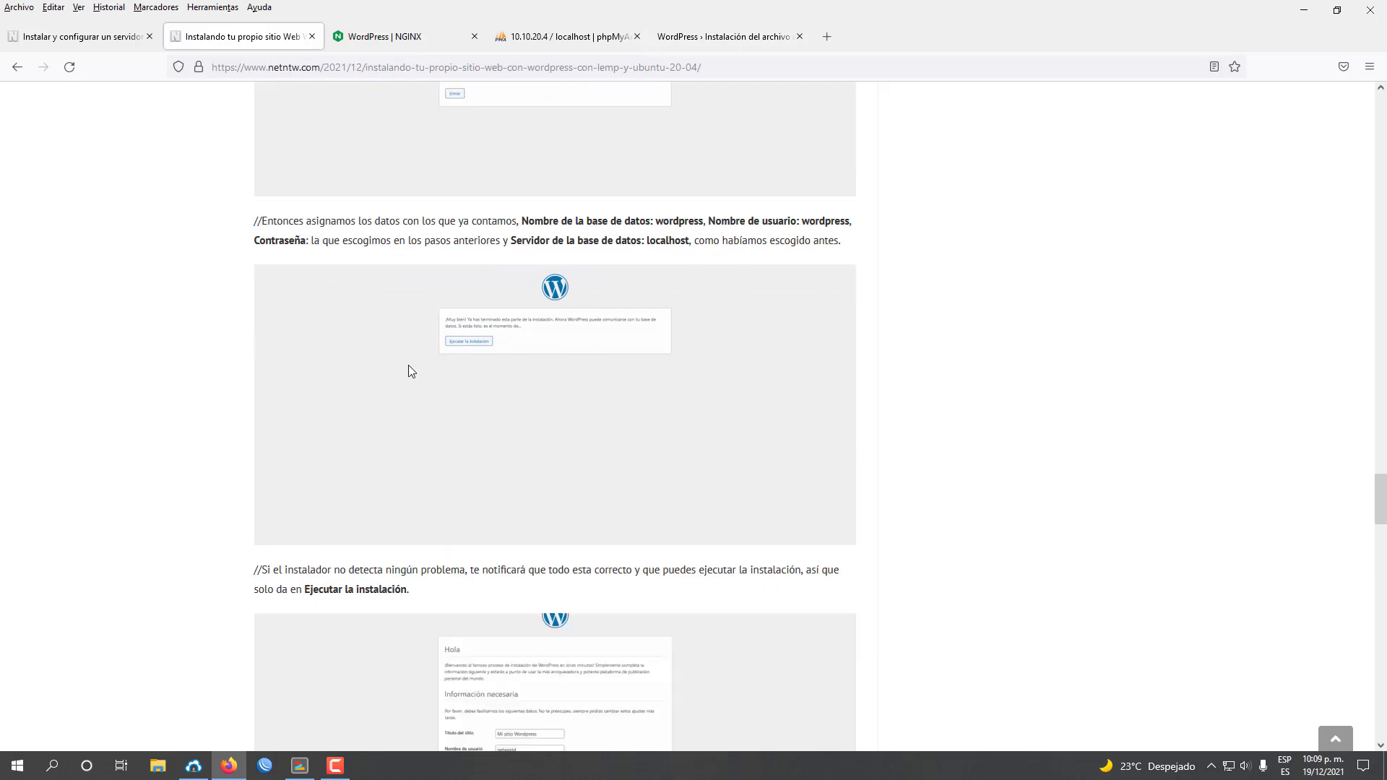
pyautogui.click(721, 33)
pyautogui.click(479, 262)
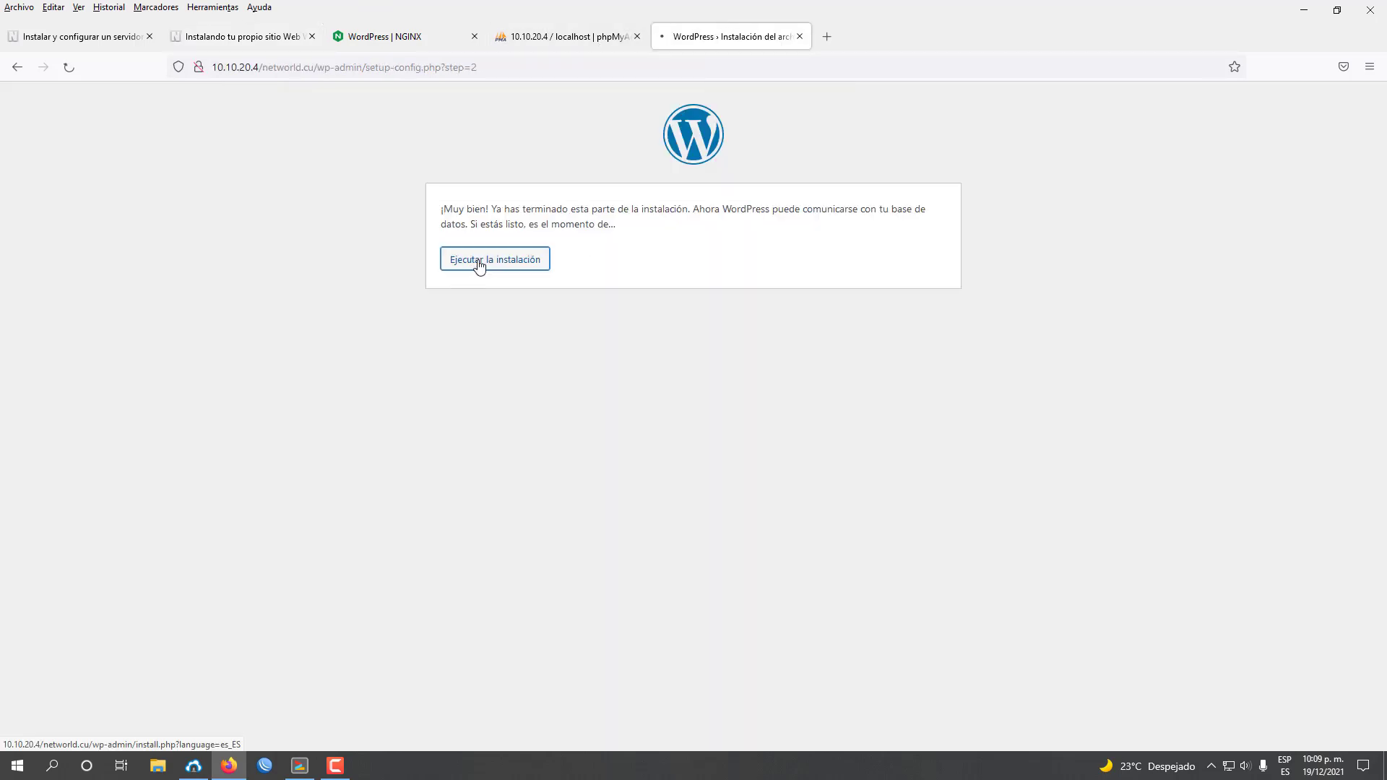
pyautogui.scroll(-1, 621, 416)
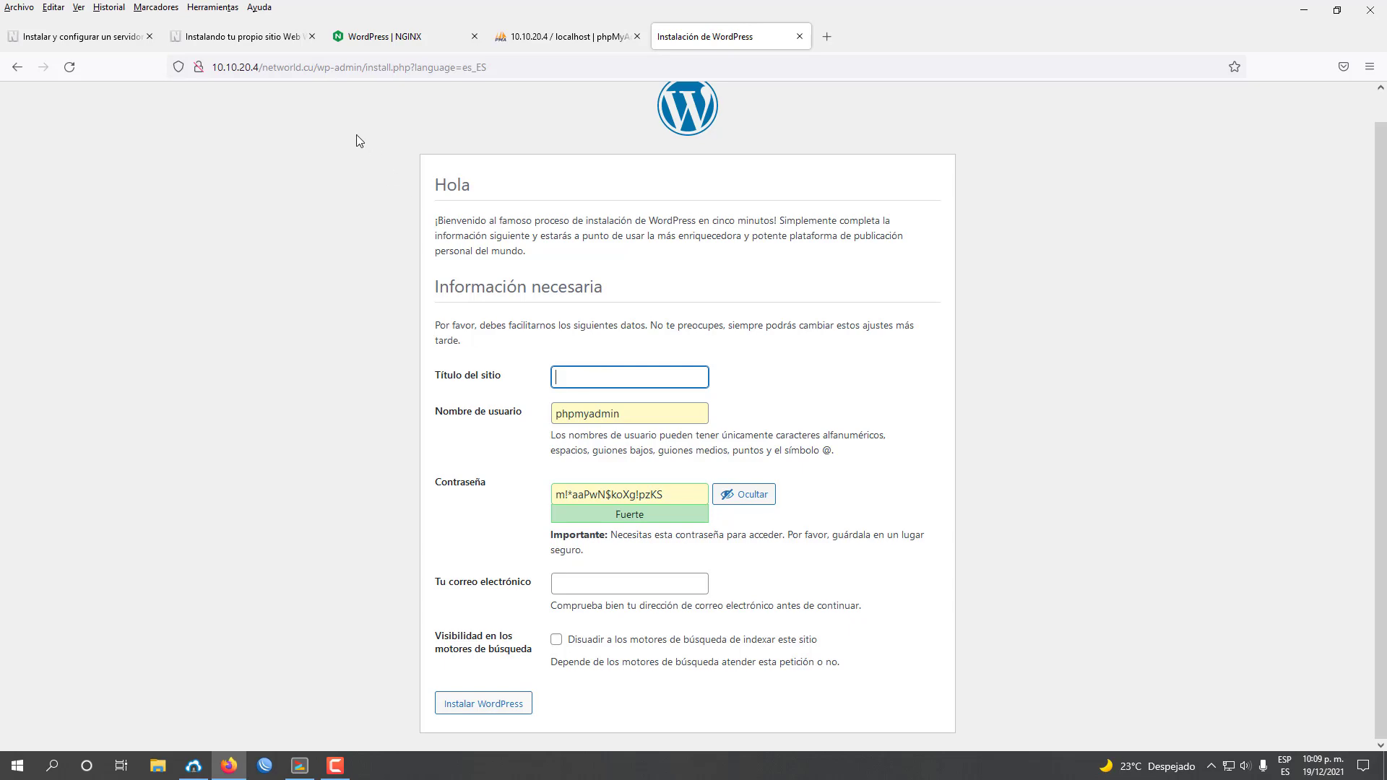
# Enter the site title 'Mi sitio Wordpress' after checking the tutorial.
pyautogui.click(260, 38)
pyautogui.scroll(-3, 639, 445)
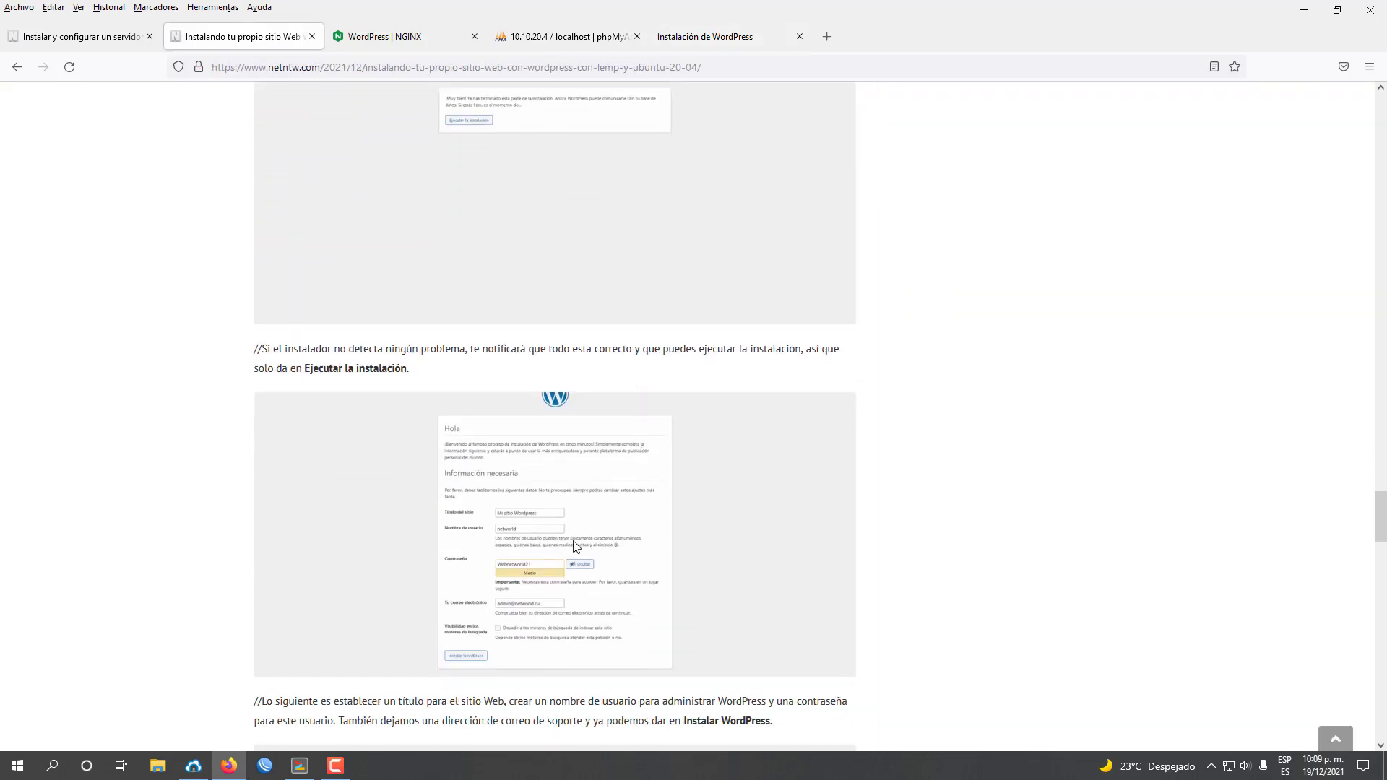
pyautogui.click(704, 36)
pyautogui.write('M')
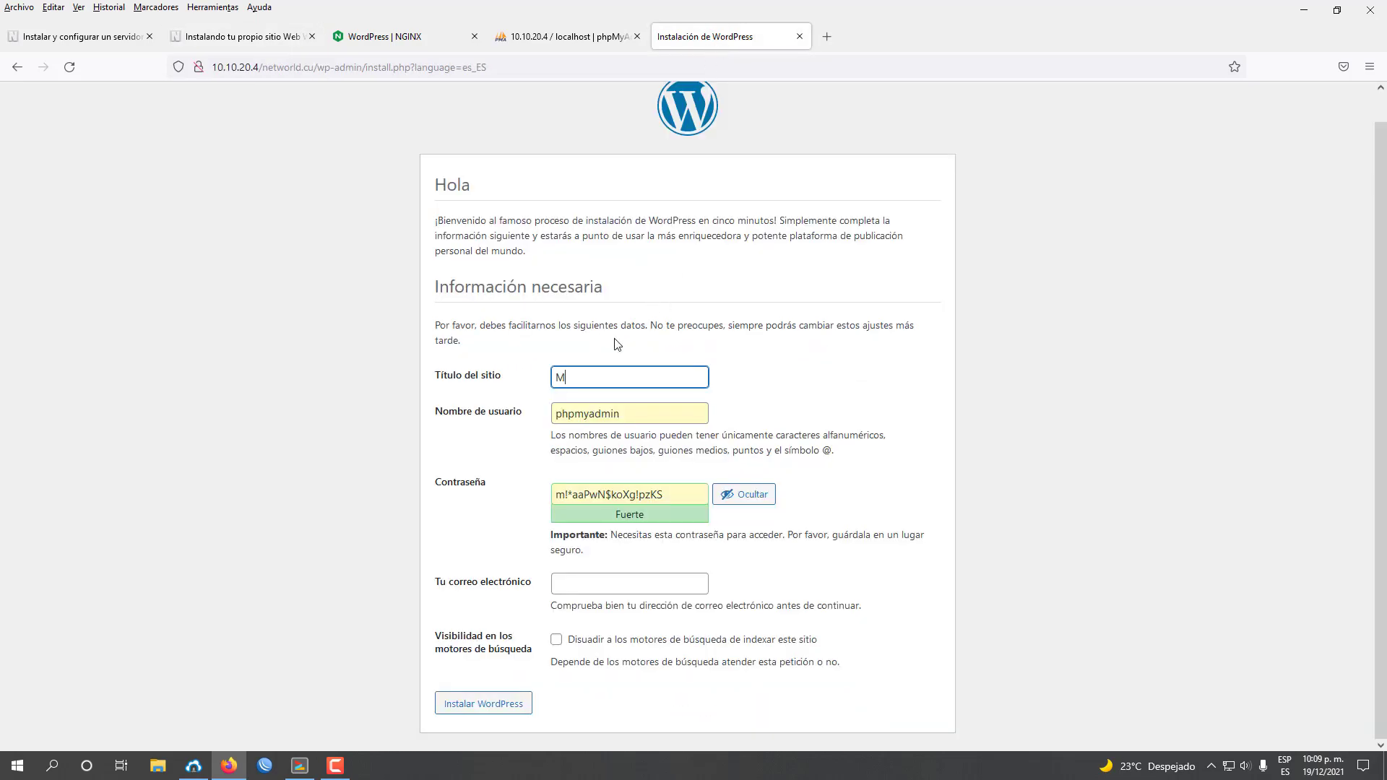
pyautogui.write('i sitio Wordpress')
# Replace the suggested username with networld.
pyautogui.doubleClick(670, 418)
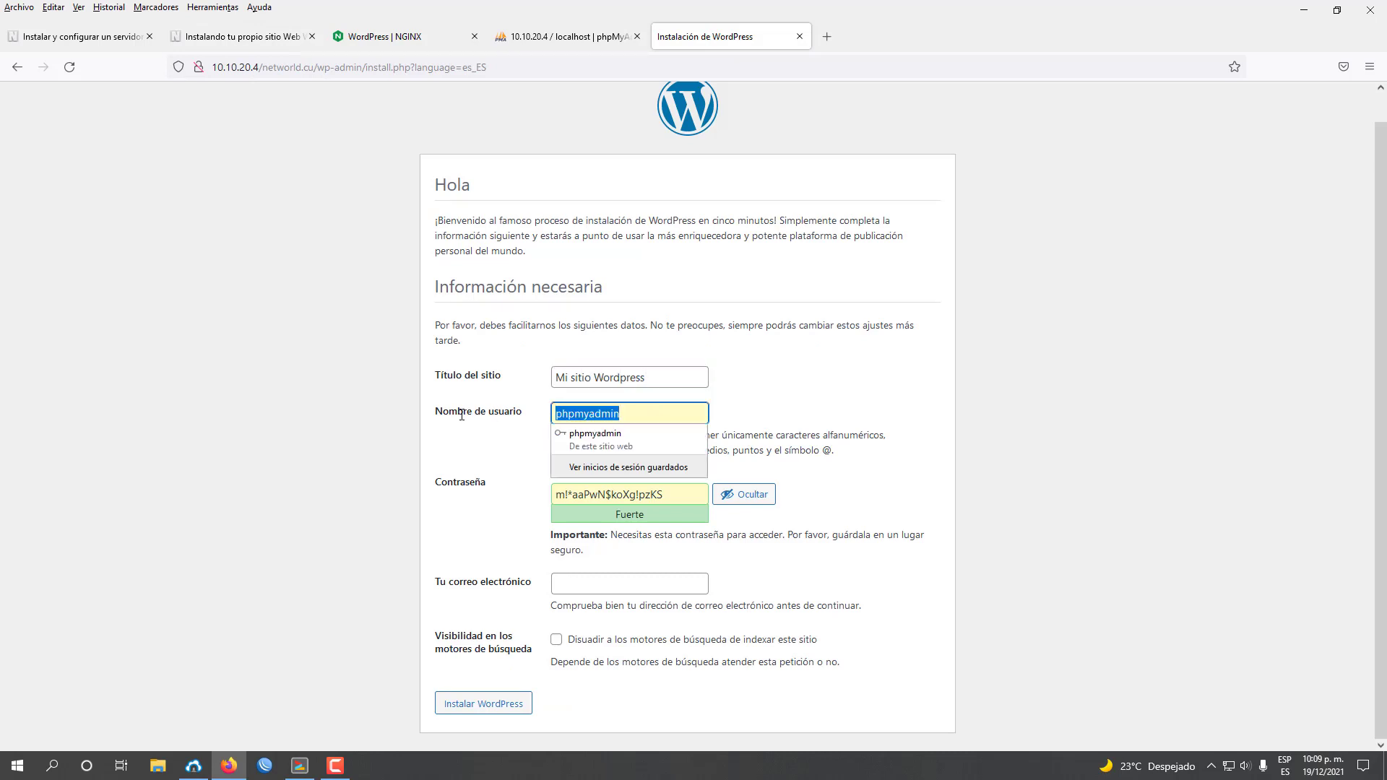
pyautogui.click(232, 36)
pyautogui.click(704, 36)
pyautogui.write('networld')
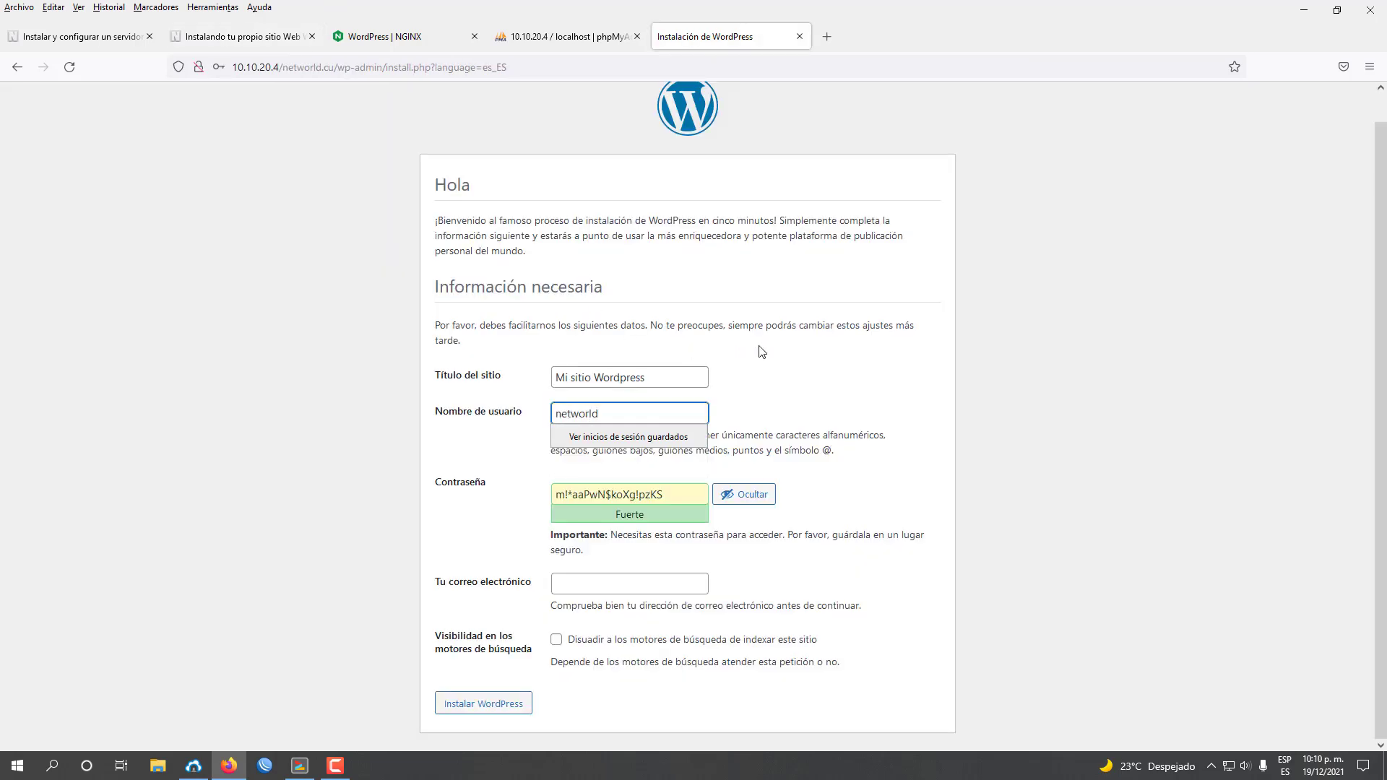
pyautogui.click(449, 419)
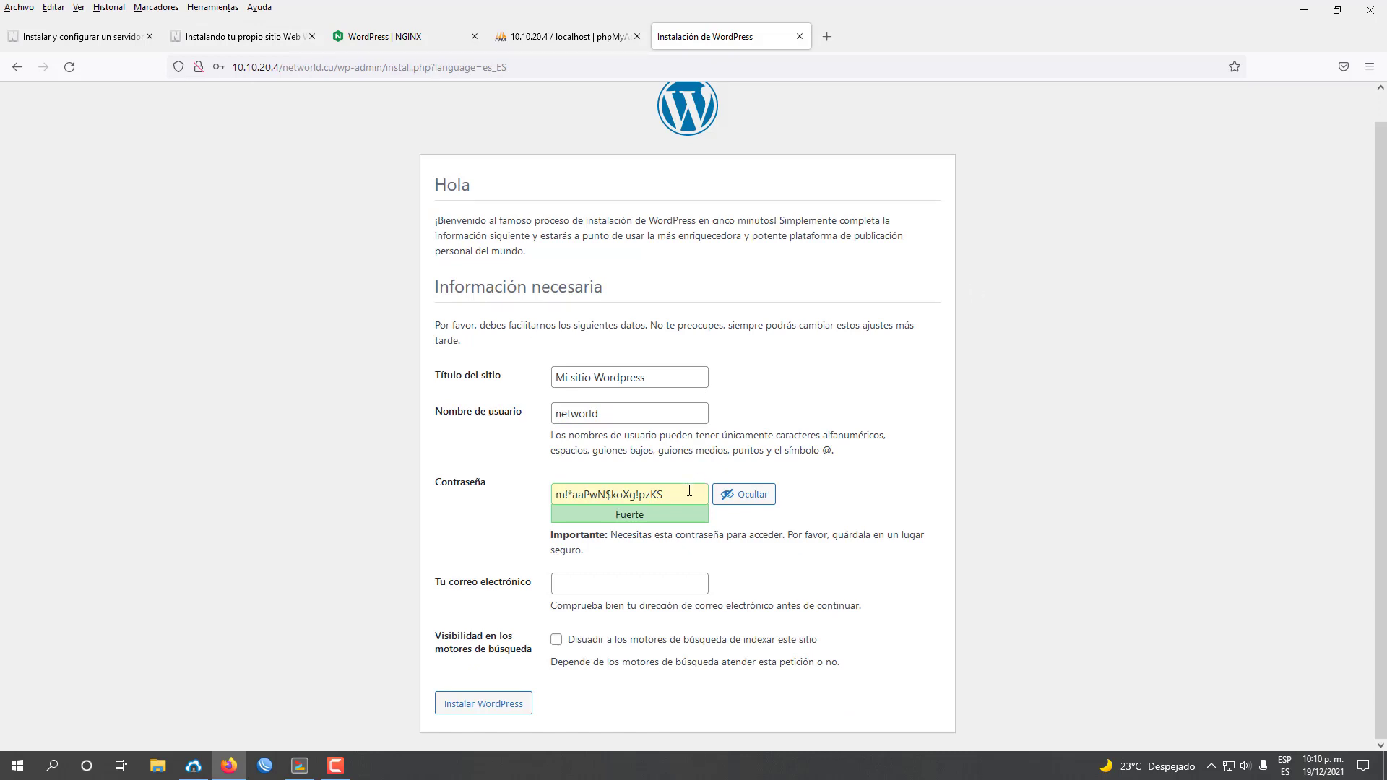
# Replace the generated password with a custom admin password.
pyautogui.moveTo(689, 491); pyautogui.dragTo(371, 493)
pyautogui.click(239, 36)
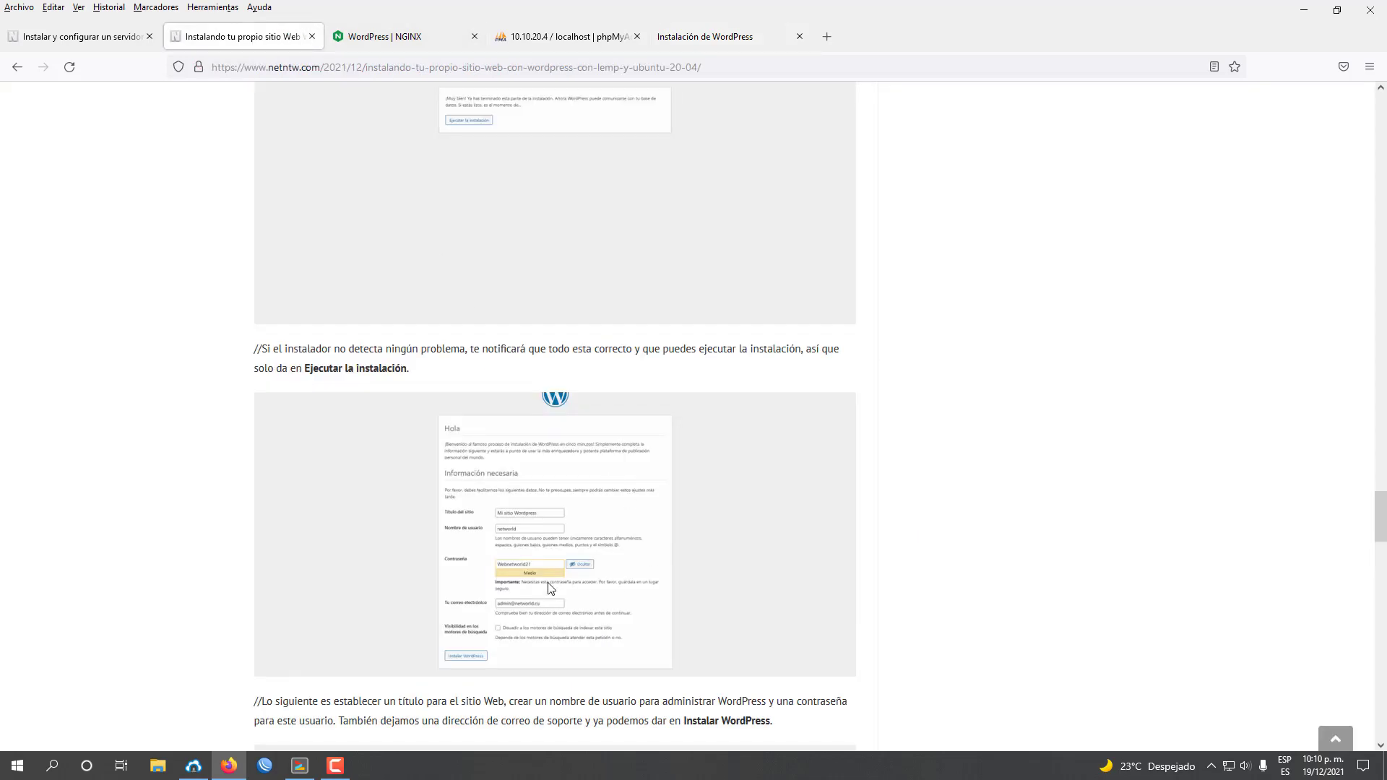
pyautogui.click(691, 37)
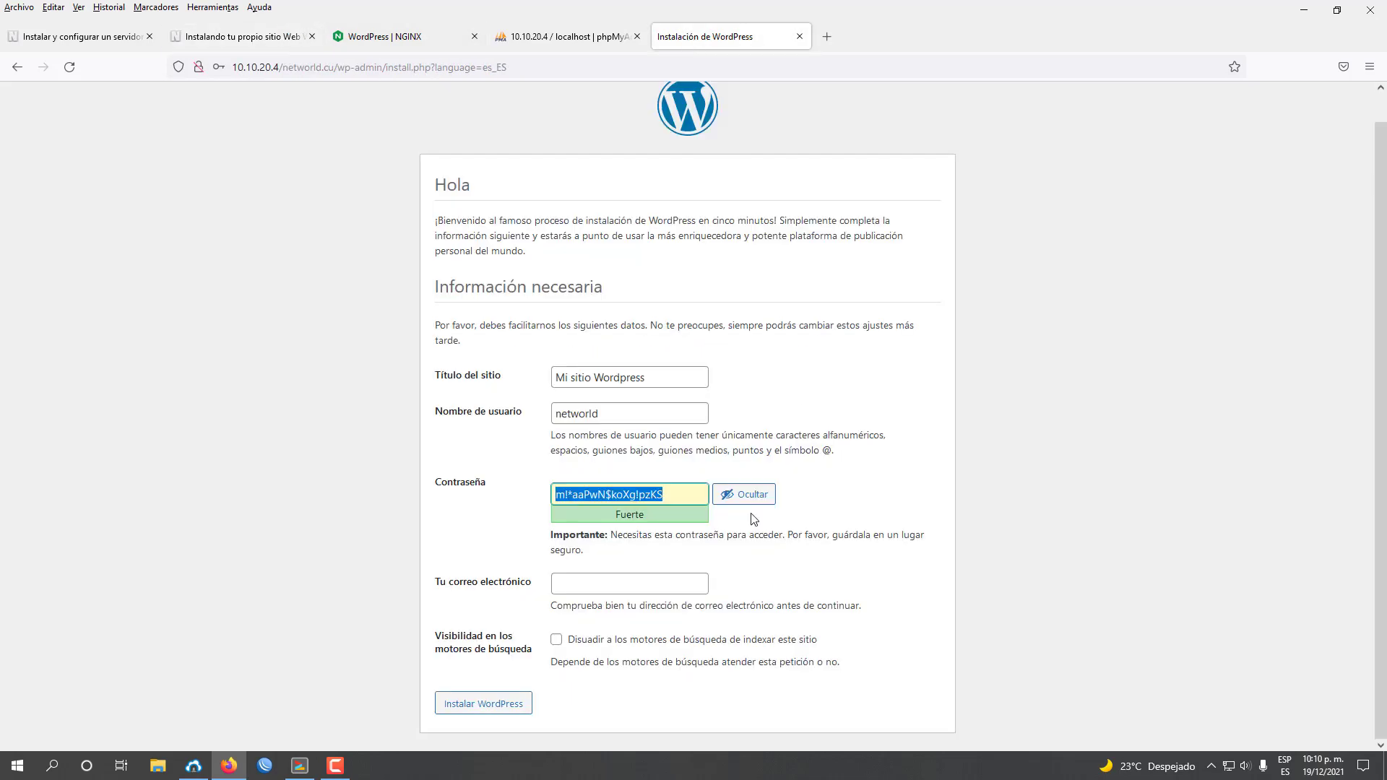
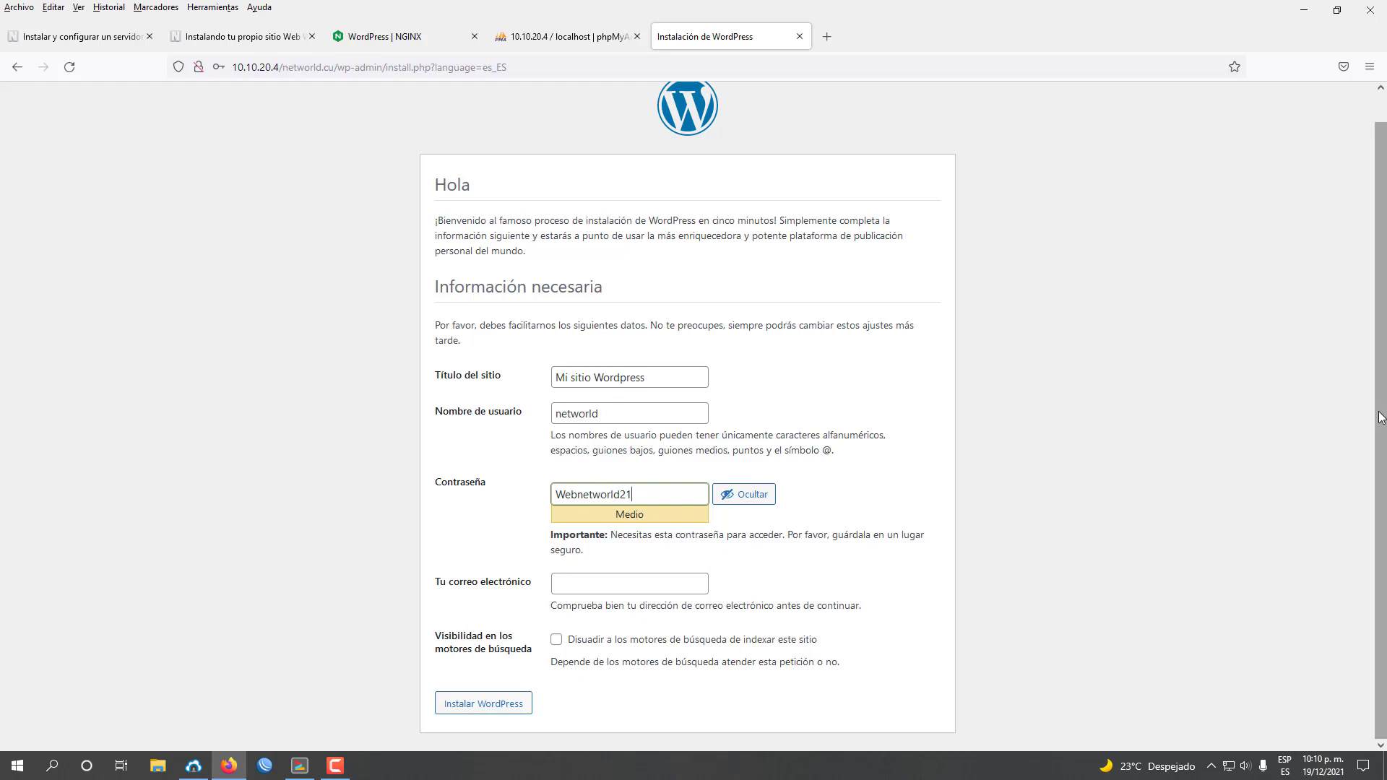
# Enter the admin contact e-mail address.
pyautogui.click(589, 583)
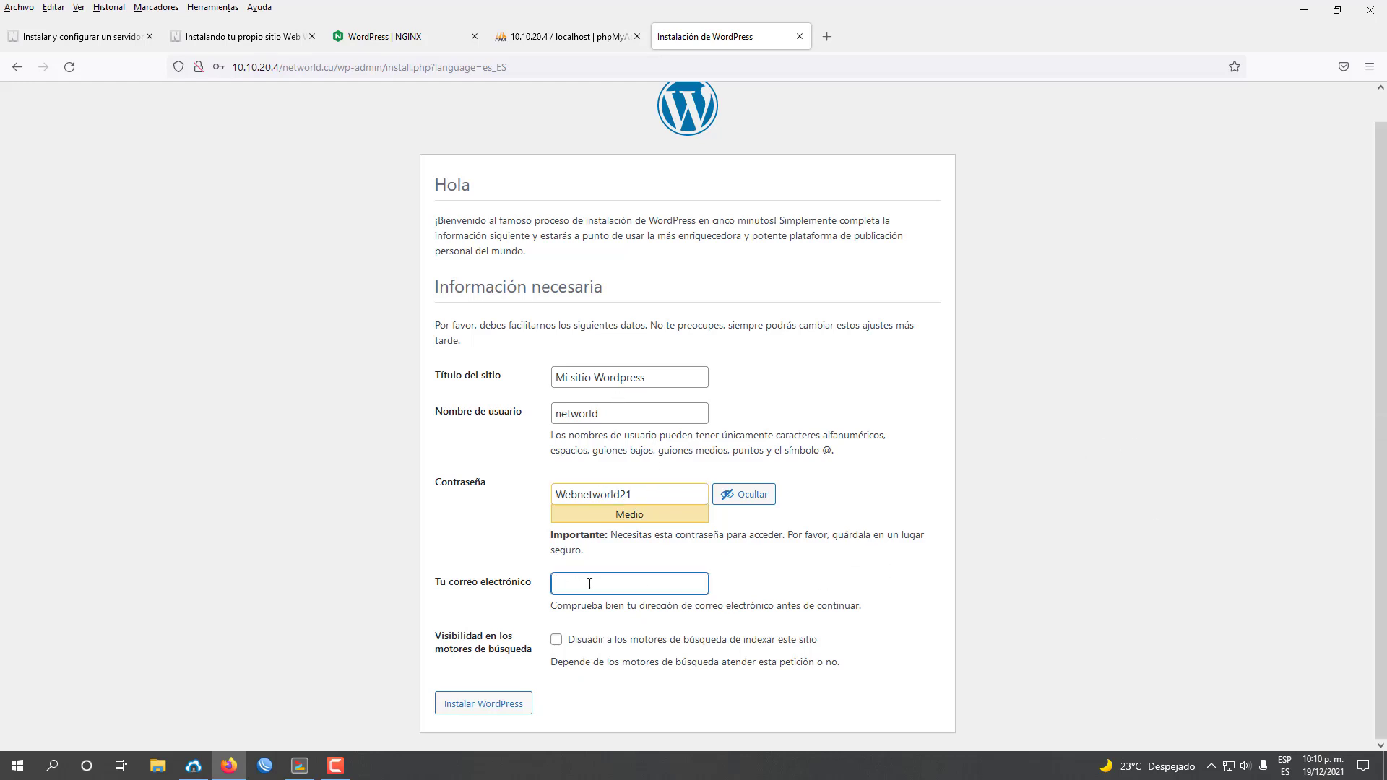
pyautogui.click(242, 36)
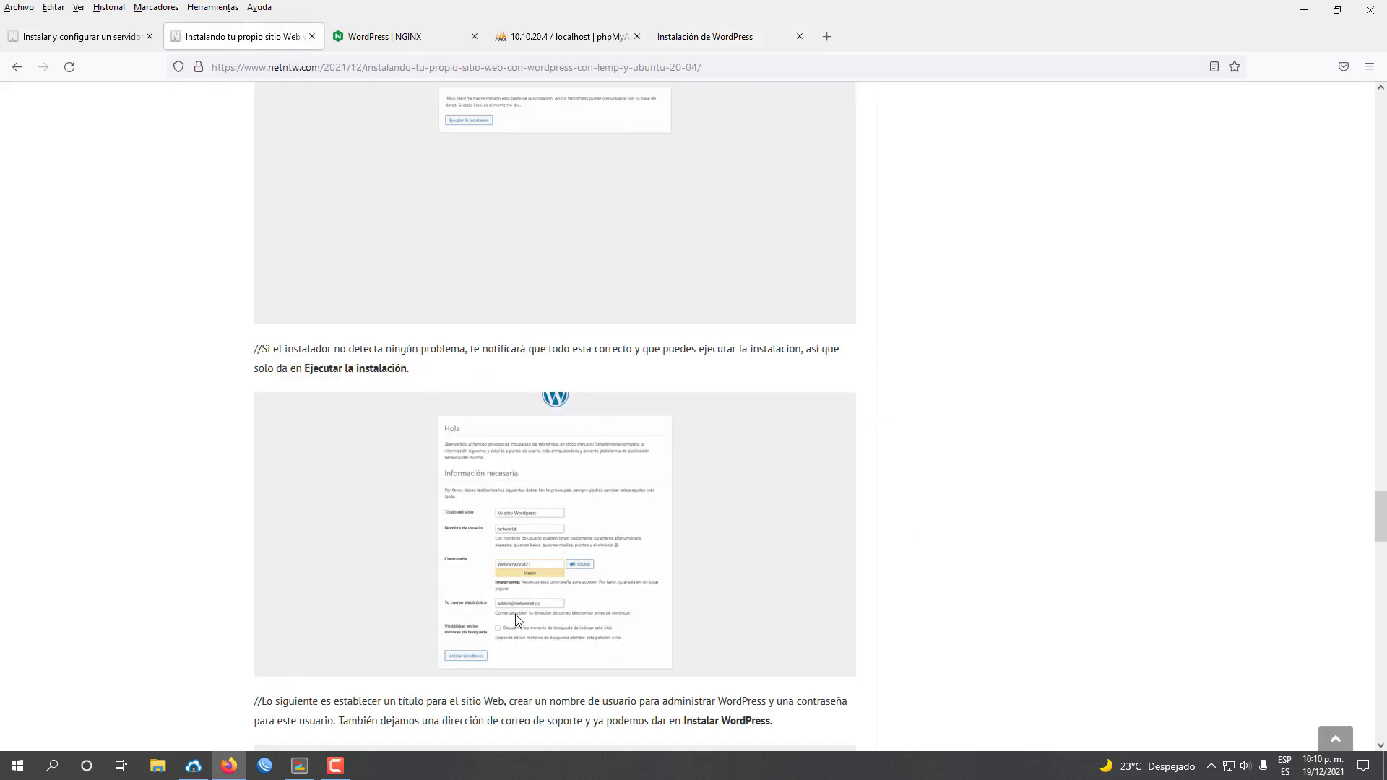
pyautogui.click(691, 38)
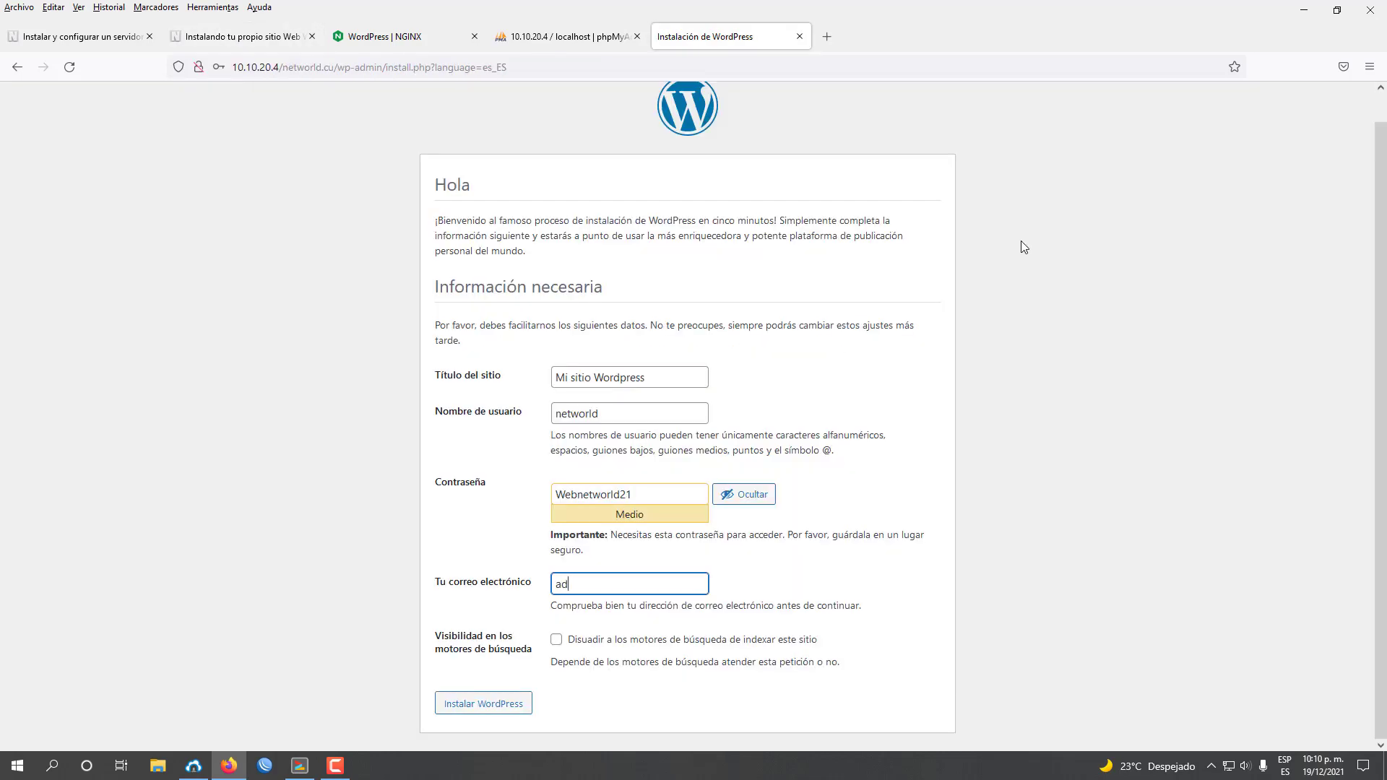
# Install WordPress, then log in as networld with the admin password.
pyautogui.click(497, 712)
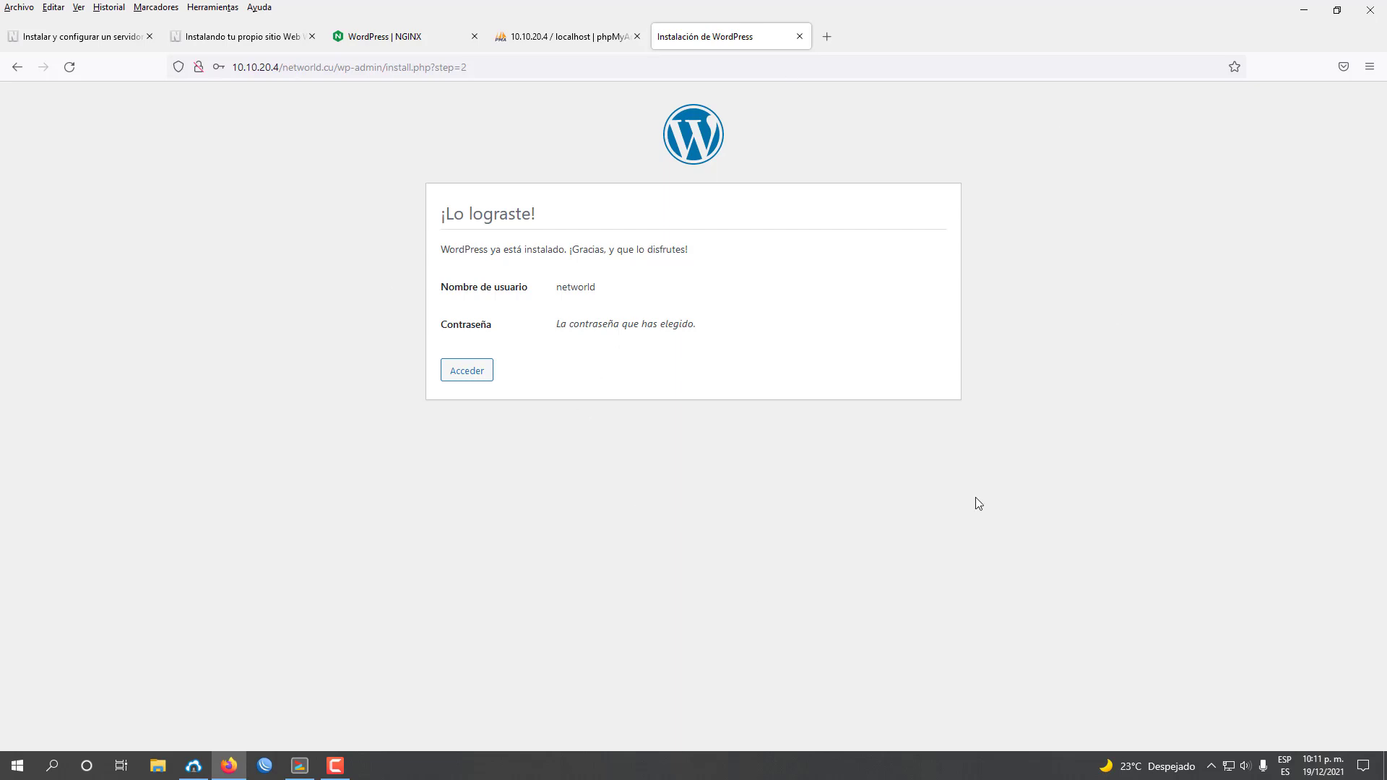
pyautogui.click(480, 373)
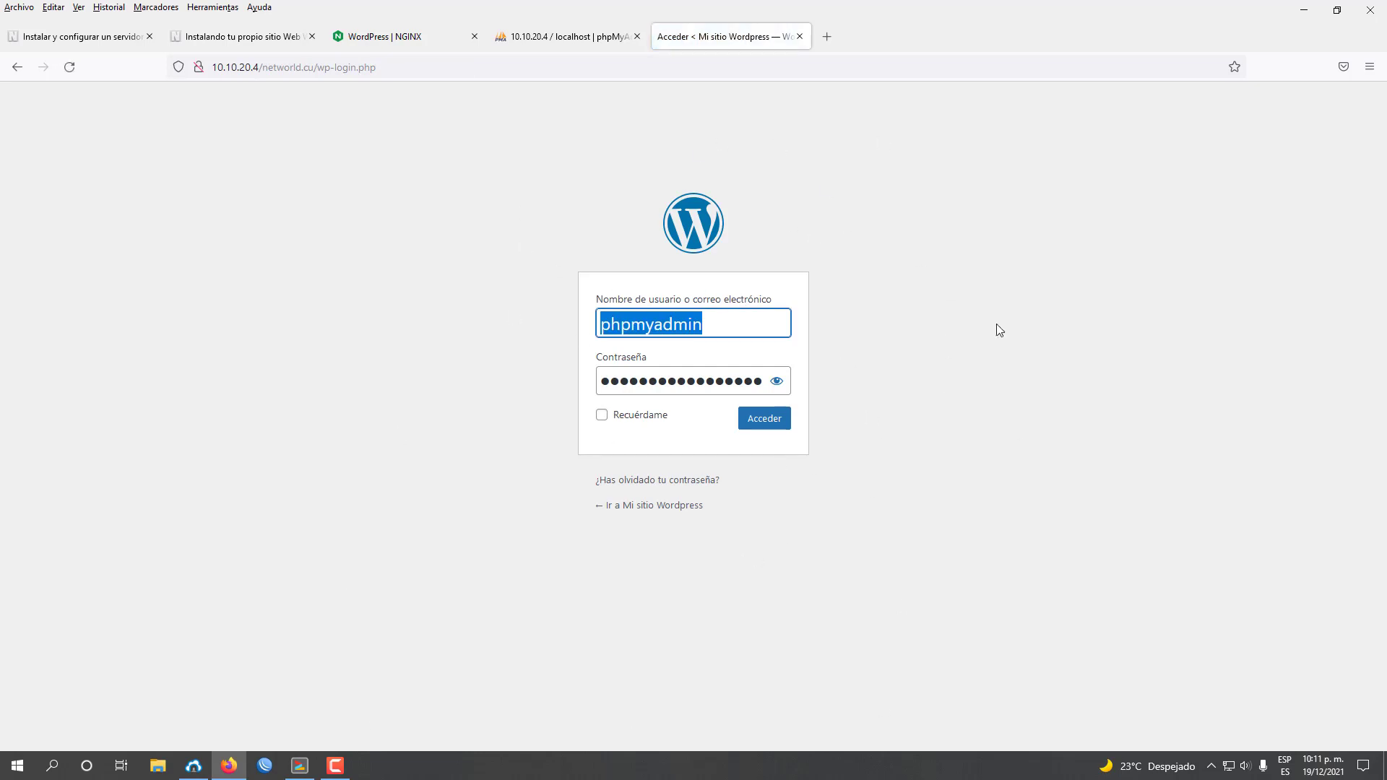
pyautogui.write('networld')
pyautogui.press('Tab')
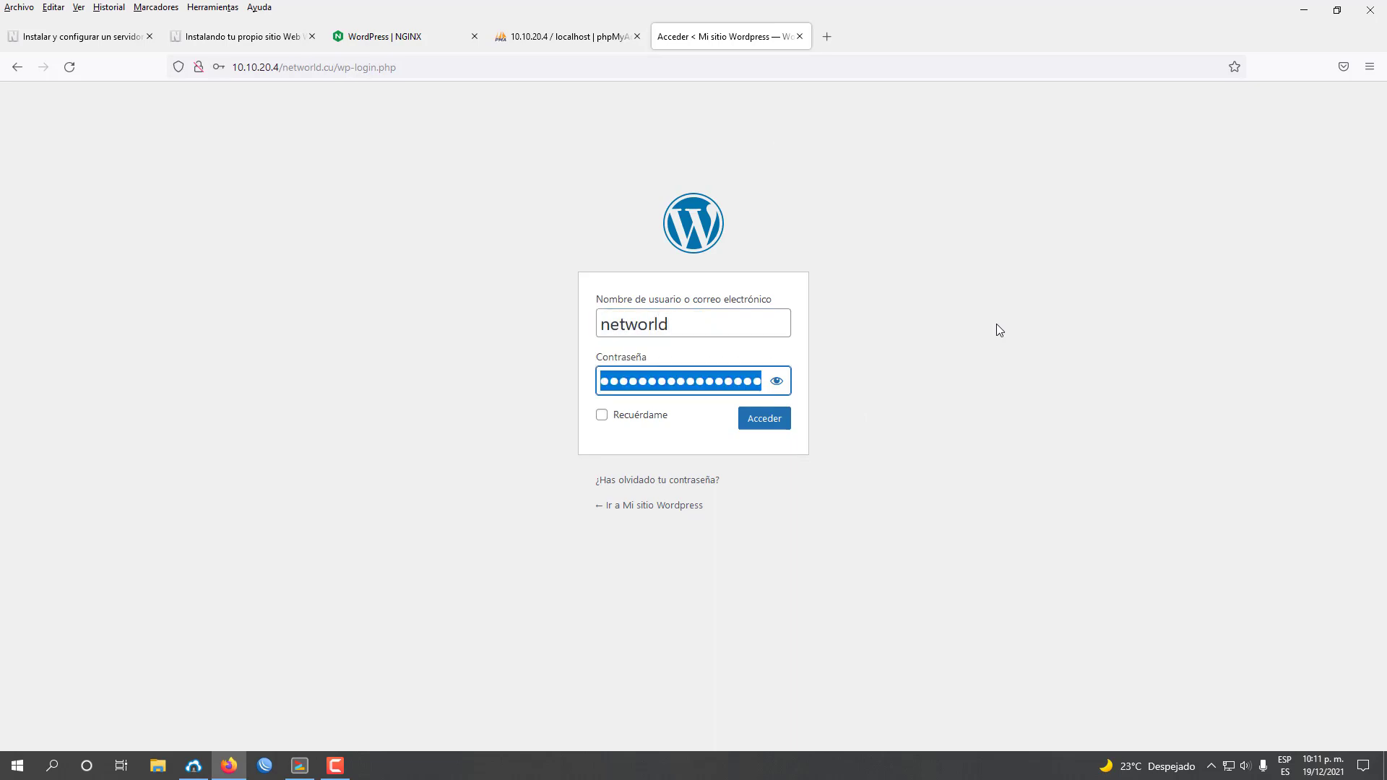
pyautogui.write('•••••••••••••')
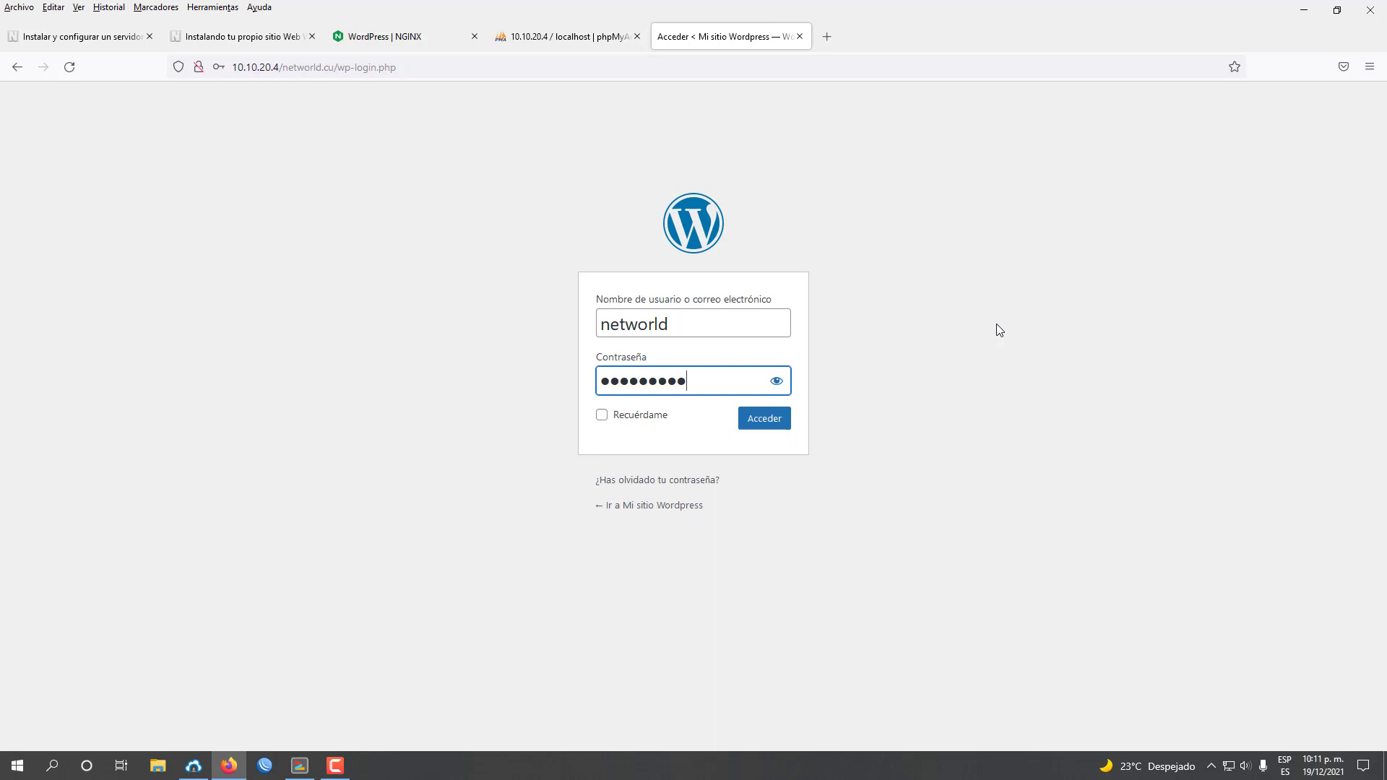
pyautogui.click(771, 426)
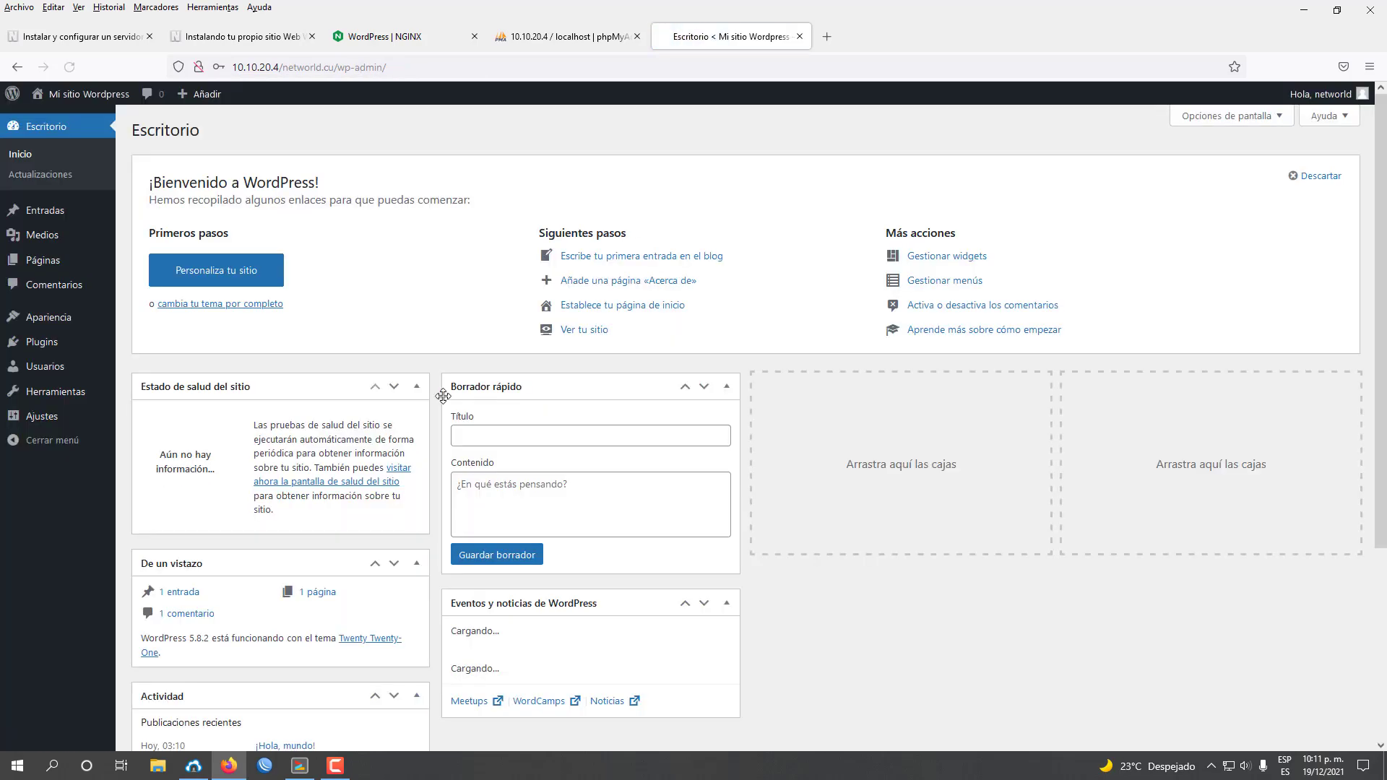
# Review the Escritorio dashboard, compare with the tutorial, and return.
pyautogui.scroll(-4, 650, 188)
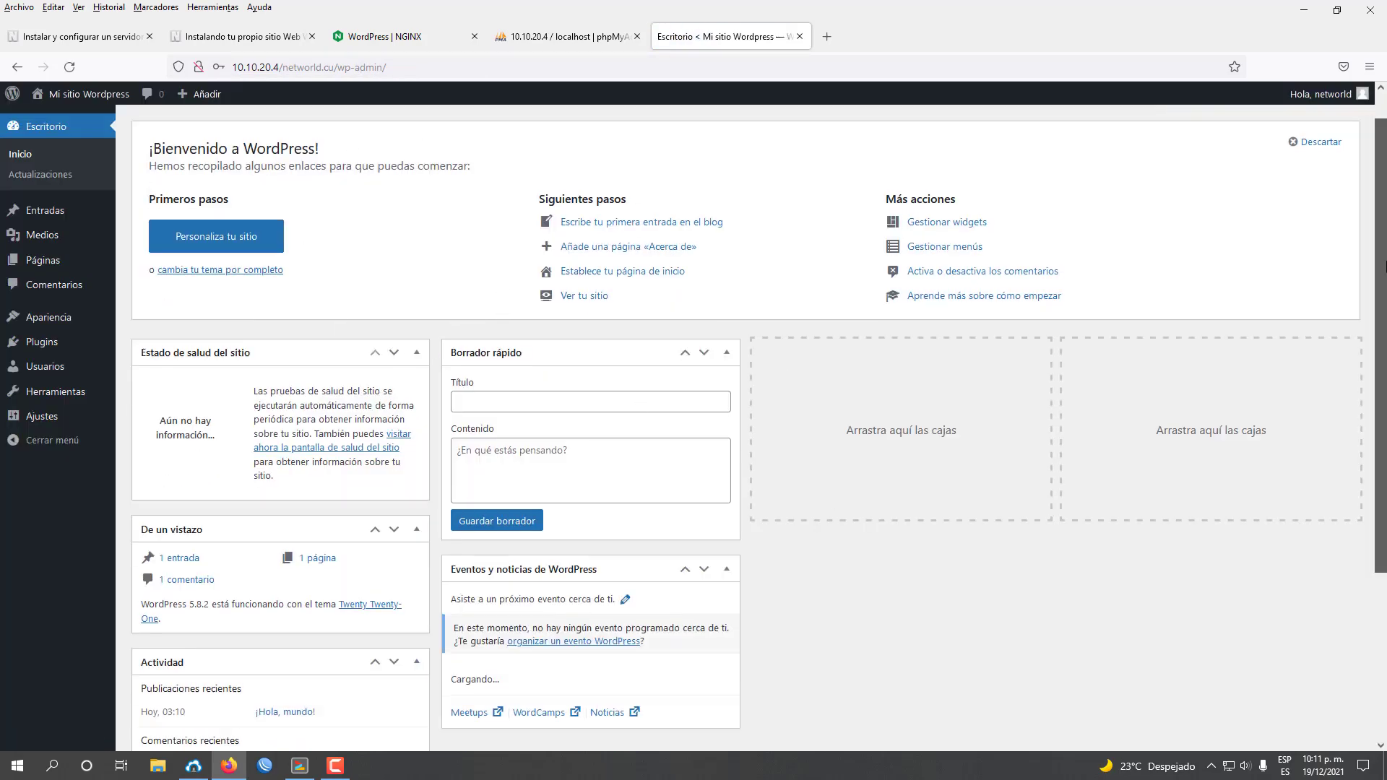
pyautogui.scroll(4, 689, 124)
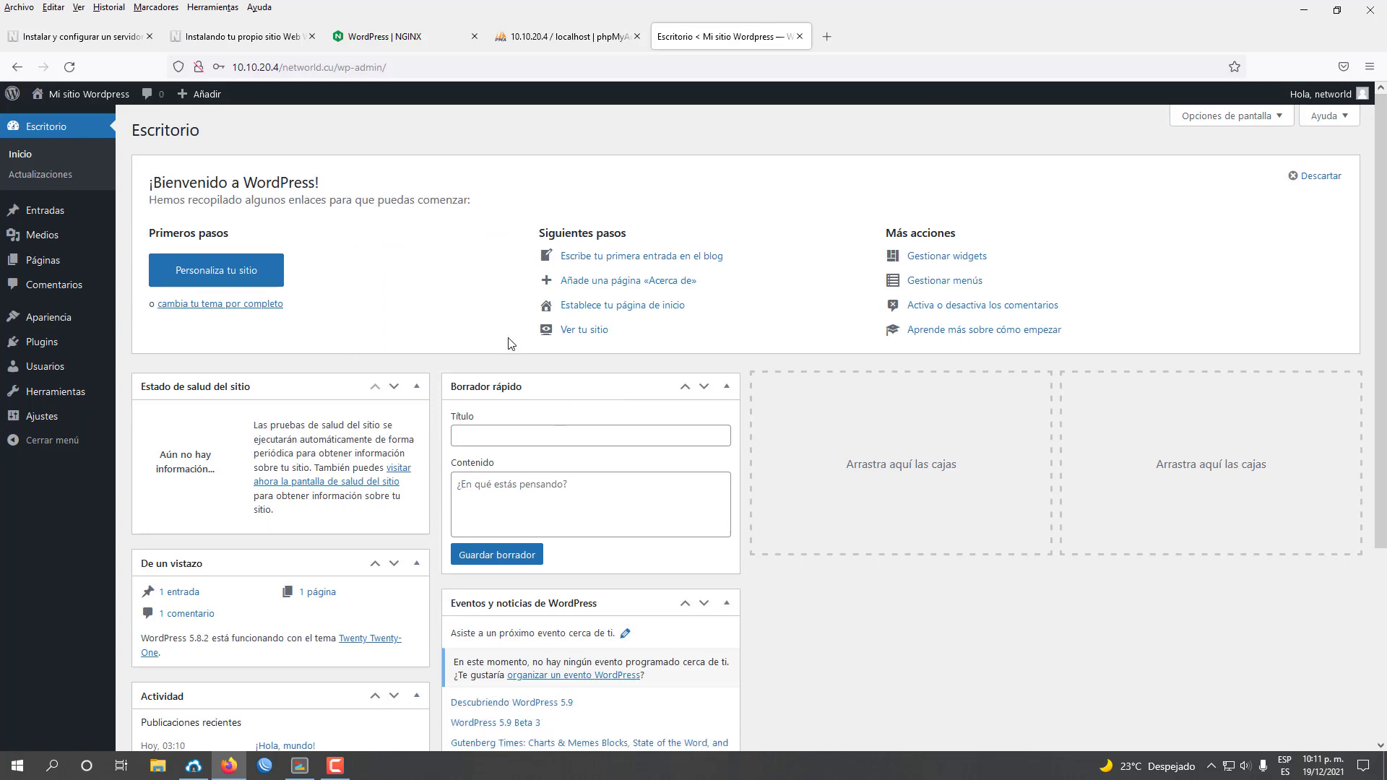
pyautogui.click(264, 40)
pyautogui.scroll(-5, 657, 458)
pyautogui.scroll(-12, 662, 463)
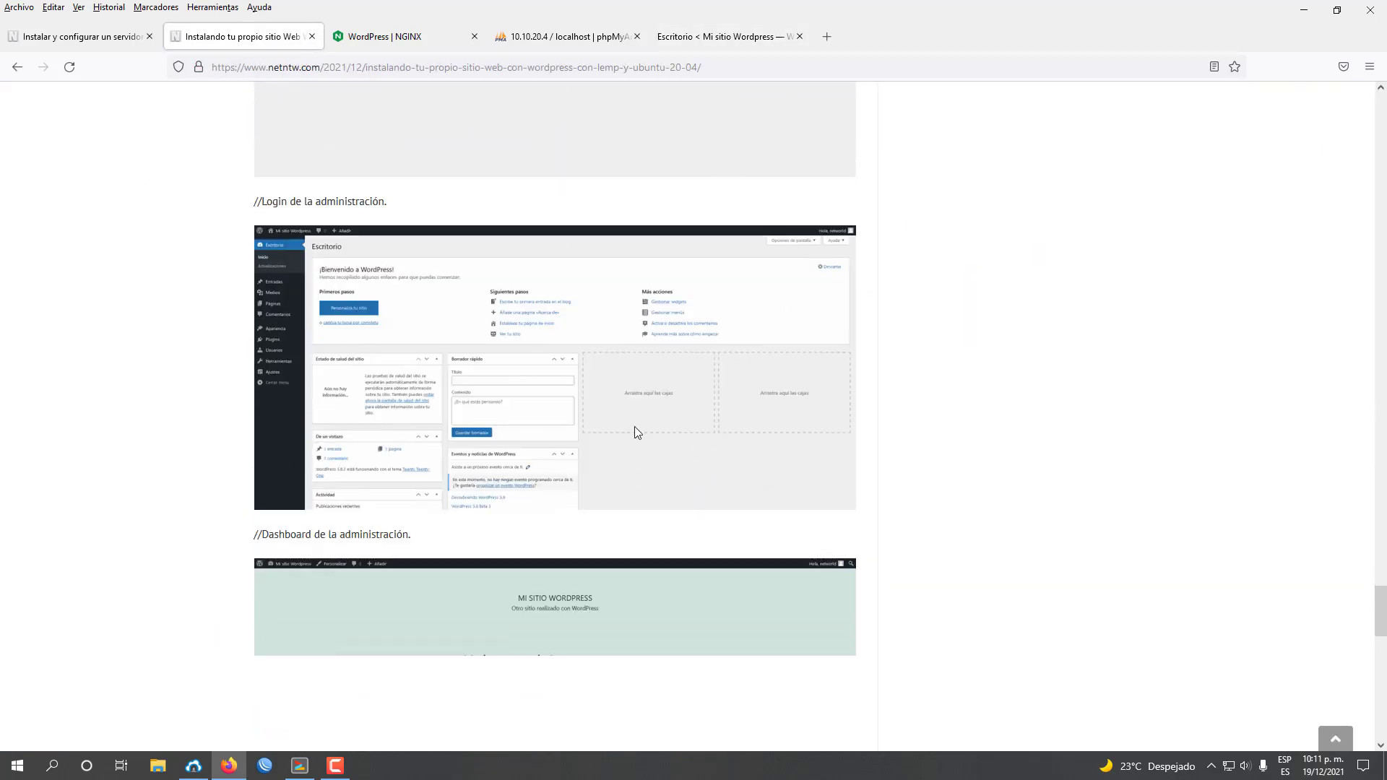
pyautogui.click(722, 36)
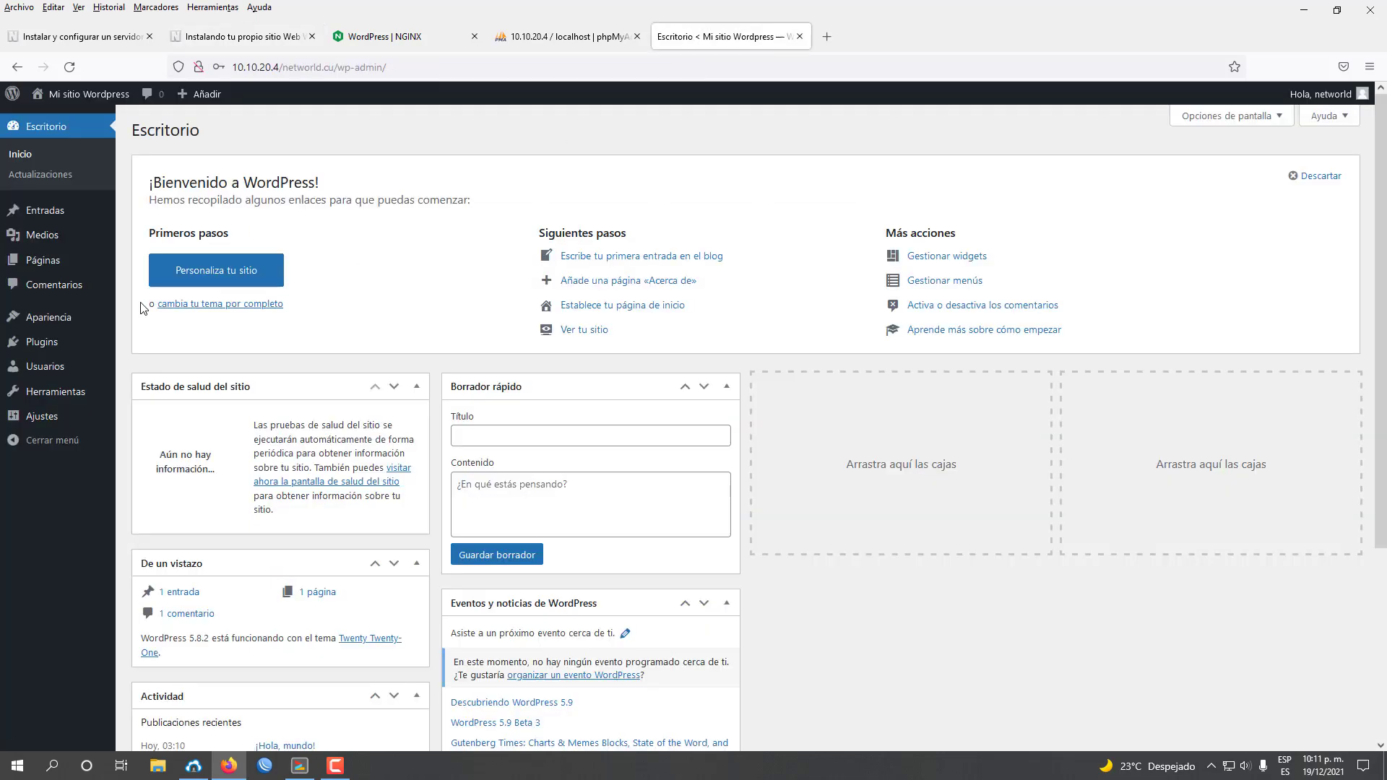
# Visit the Mi sitio Wordpress front page and scroll through the ¡Hola, mundo! post.
pyautogui.click(89, 99)
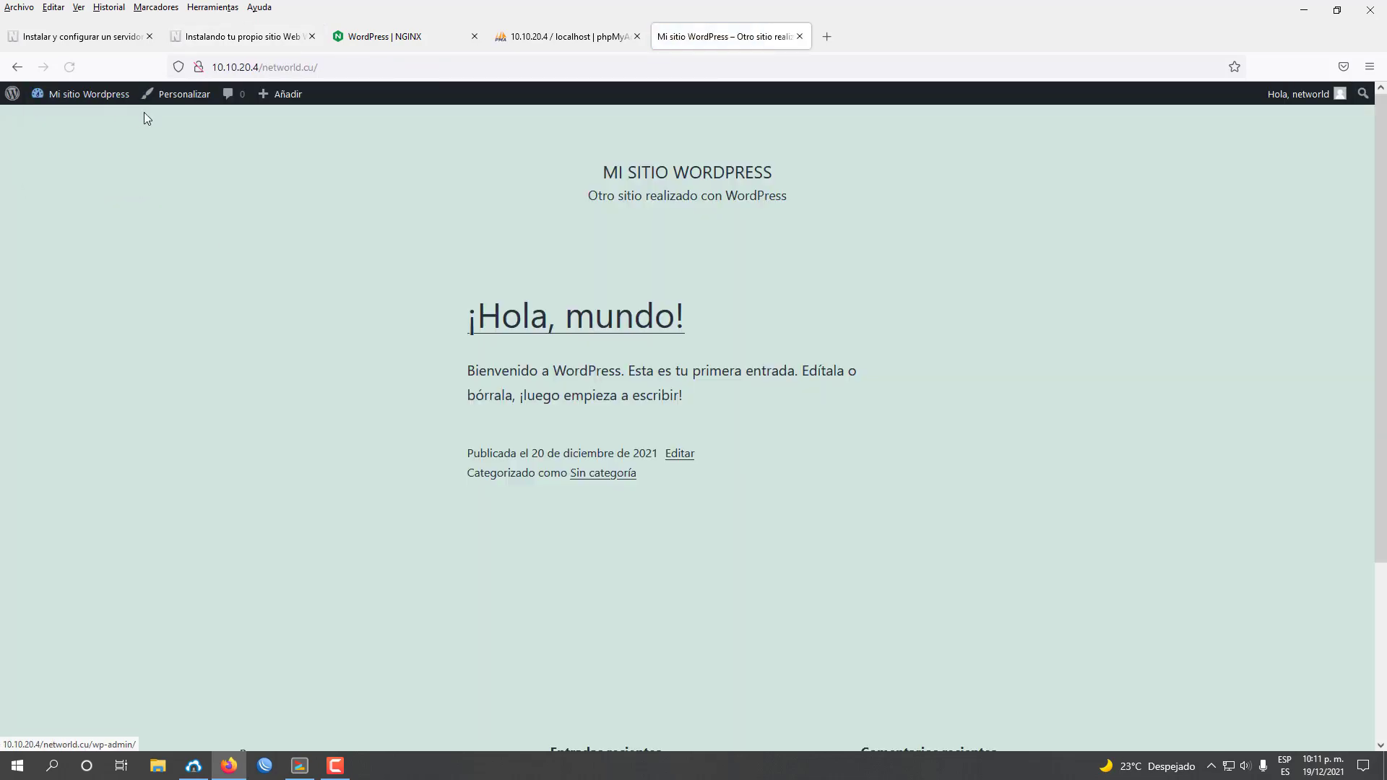
pyautogui.scroll(-2, 831, 509)
pyautogui.scroll(-3, 874, 512)
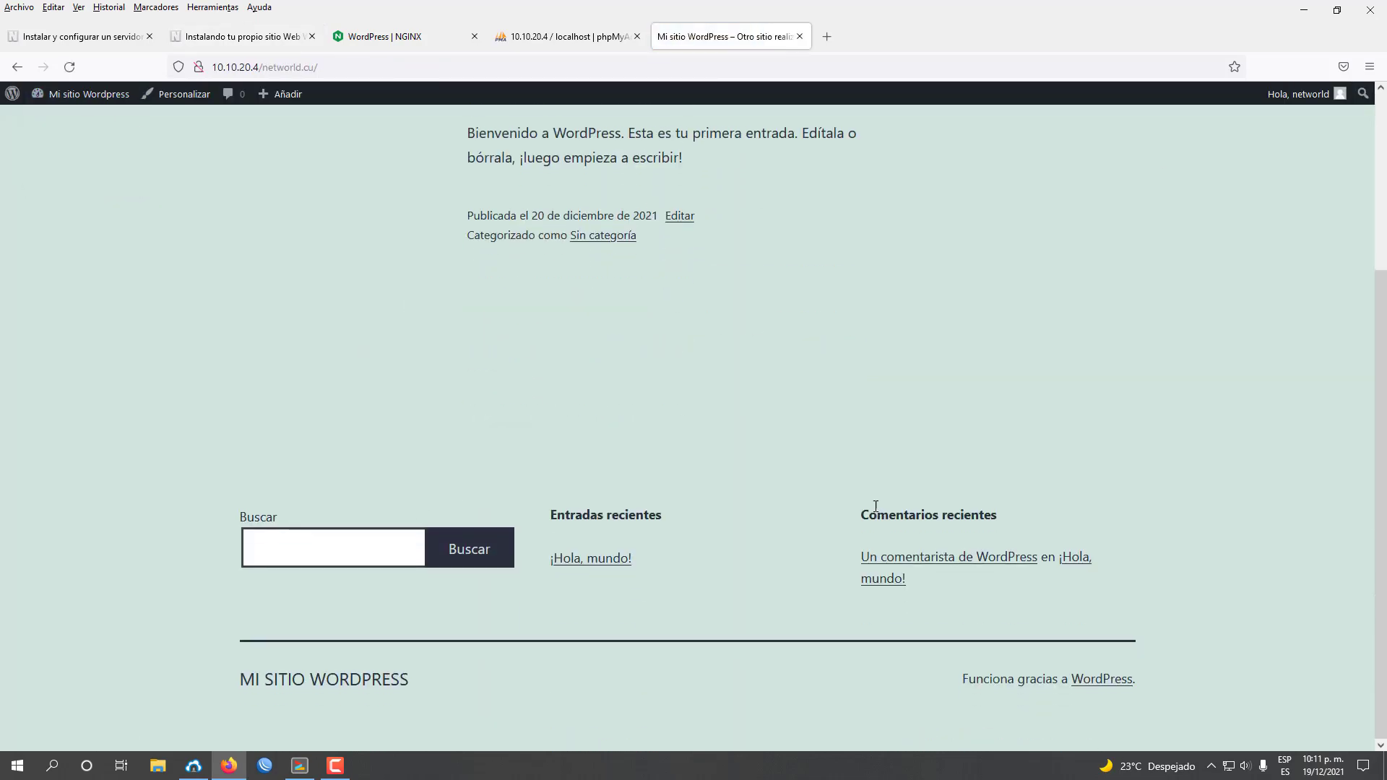
pyautogui.moveTo(1381, 428); pyautogui.dragTo(1383, 278)
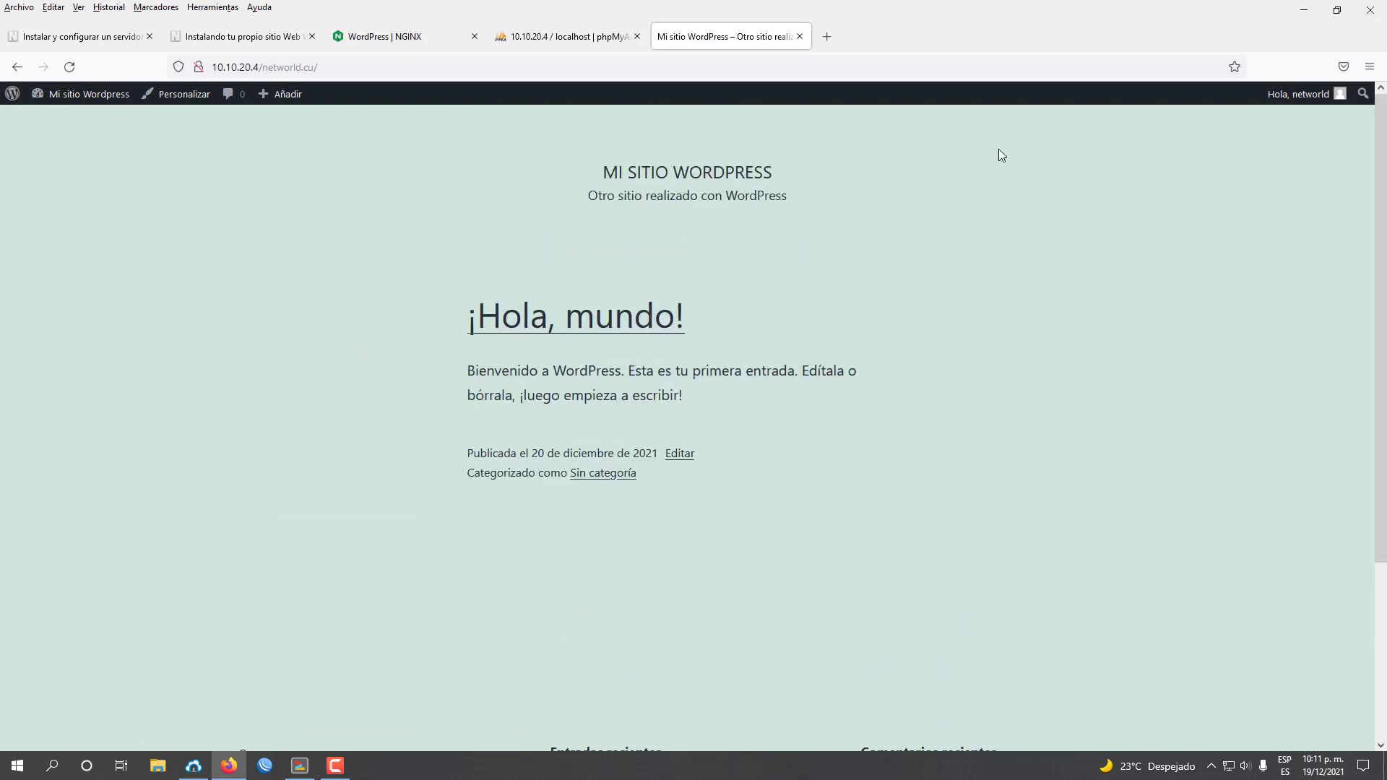
pyautogui.scroll(-2, 1305, 511)
pyautogui.scroll(-2, 1304, 510)
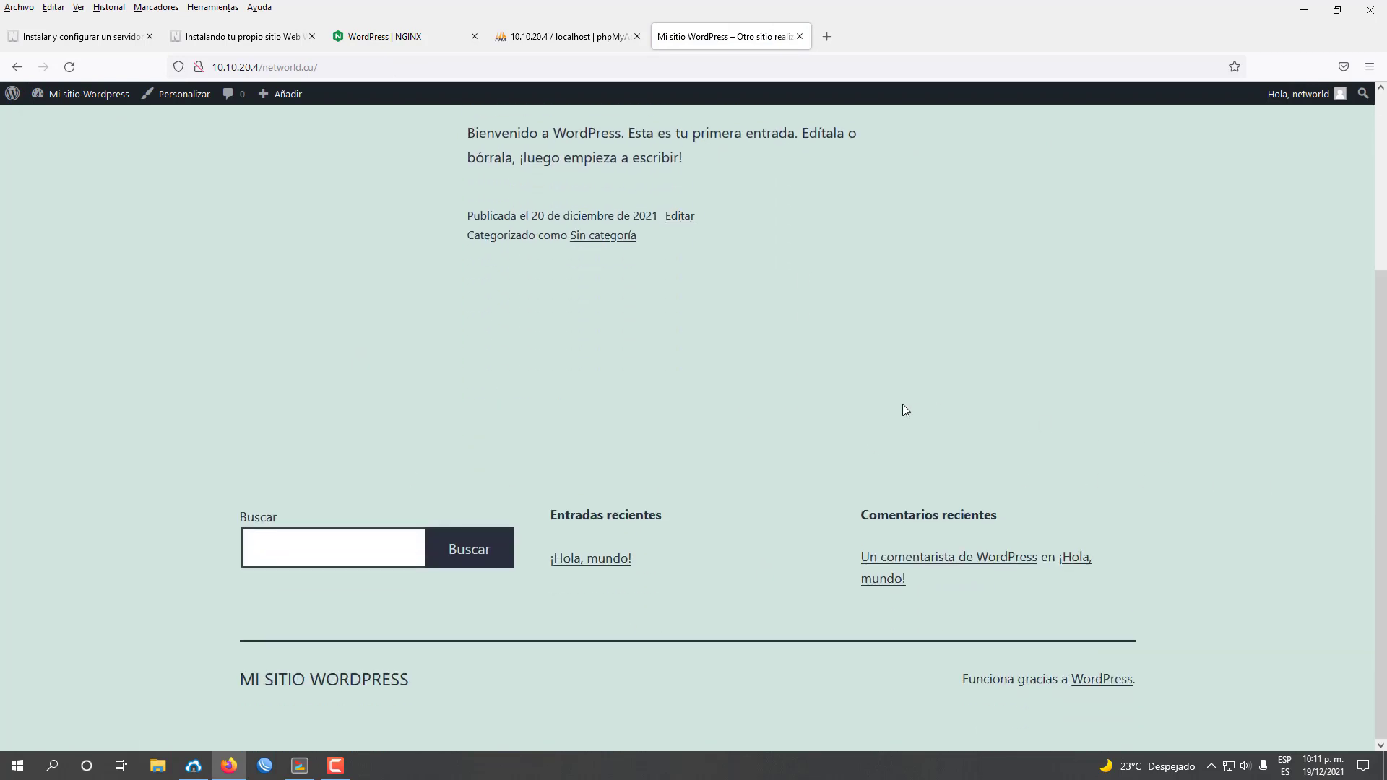
pyautogui.scroll(5, 816, 474)
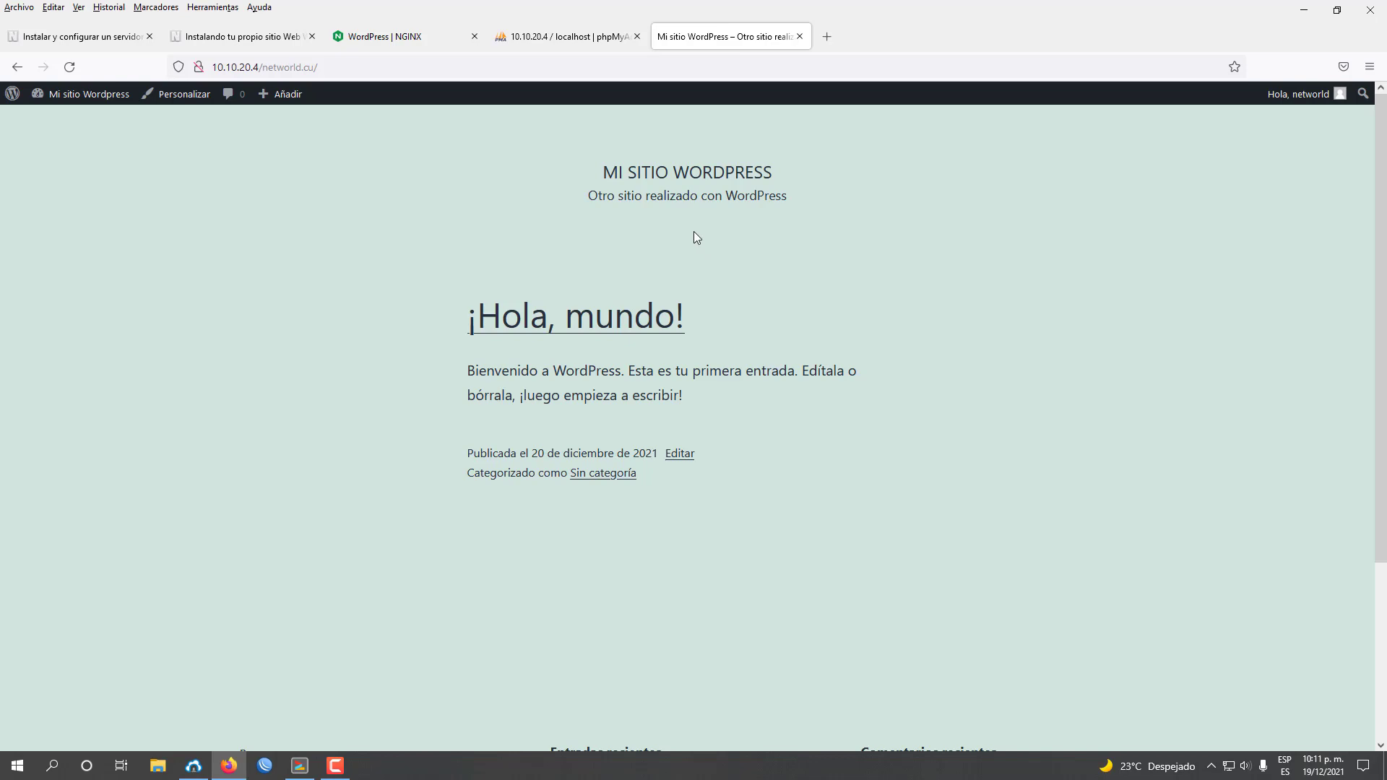
# Compare the live site with the tutorial screenshot, then review it again.
pyautogui.click(199, 35)
pyautogui.scroll(-7, 766, 367)
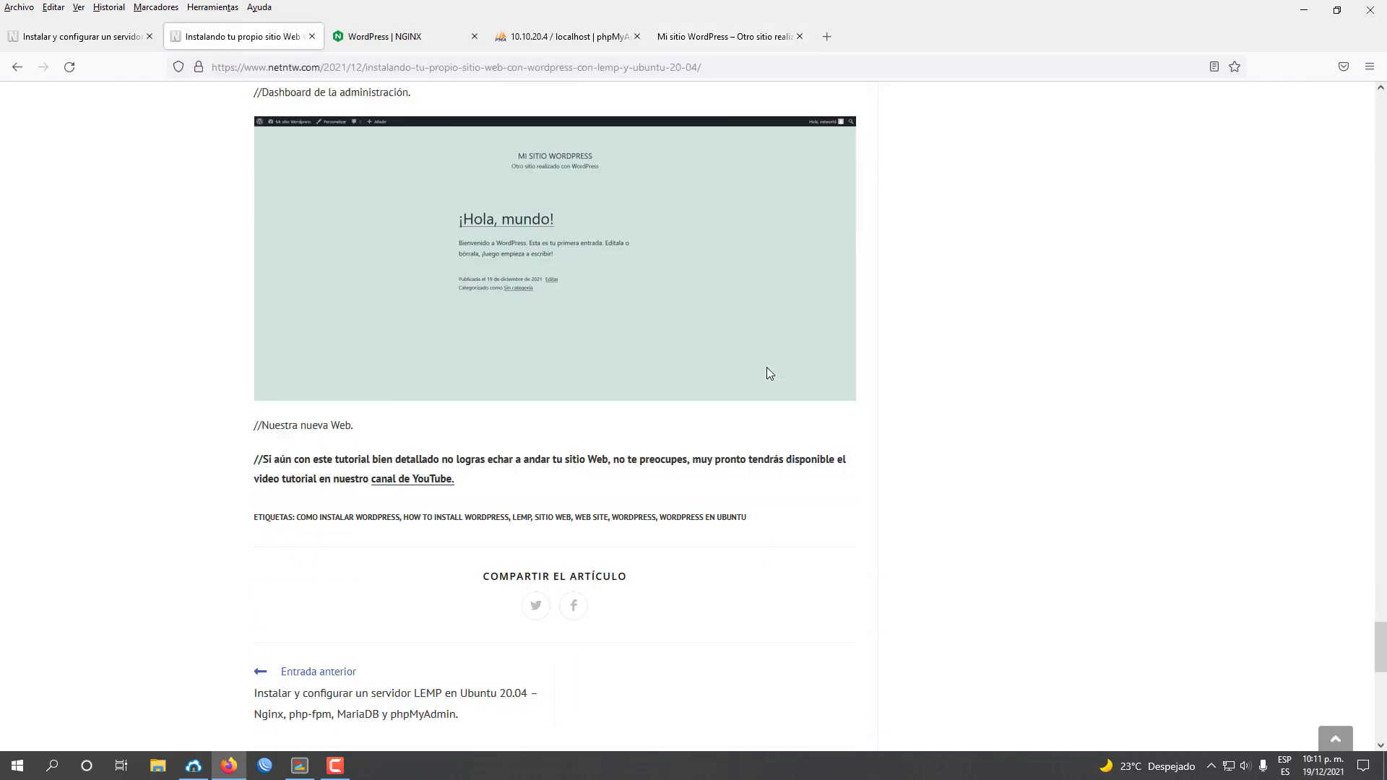
pyautogui.click(742, 37)
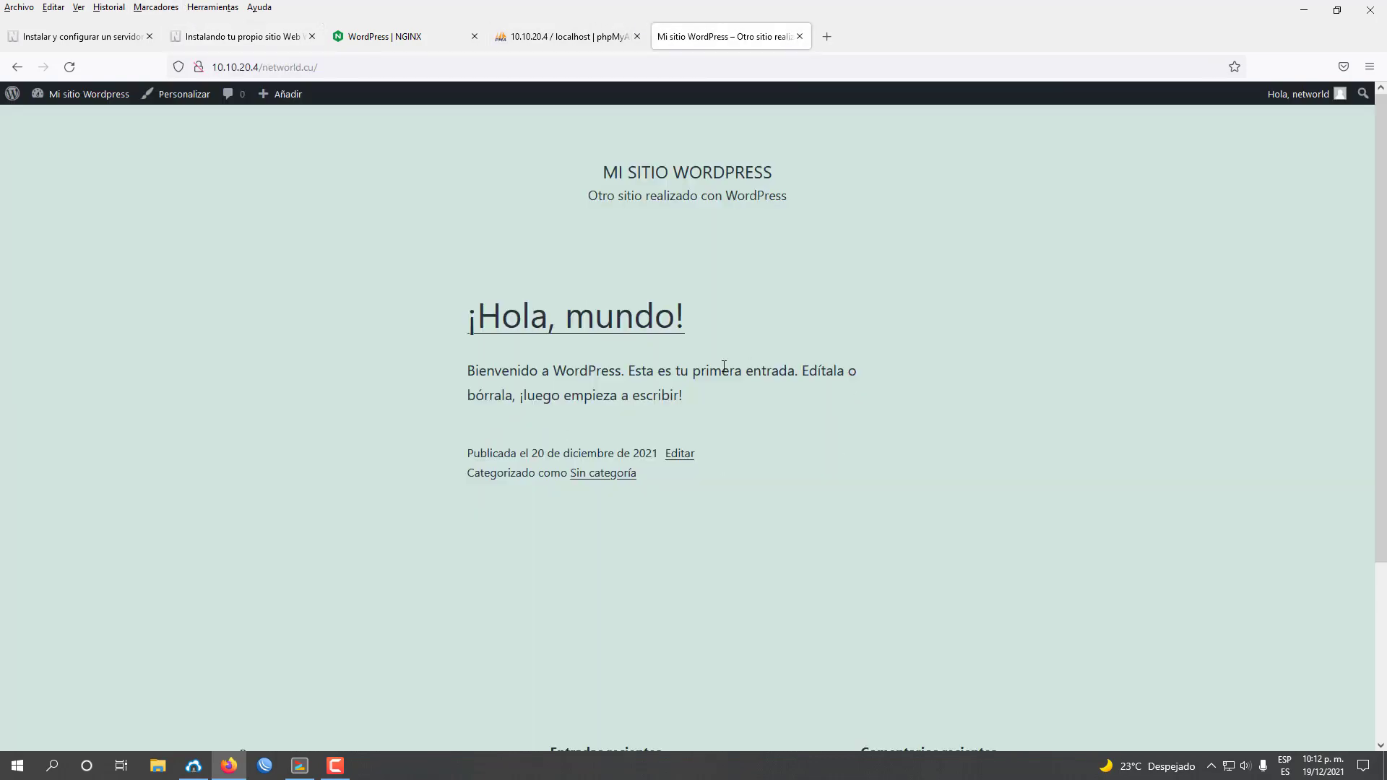
pyautogui.scroll(-3, 999, 471)
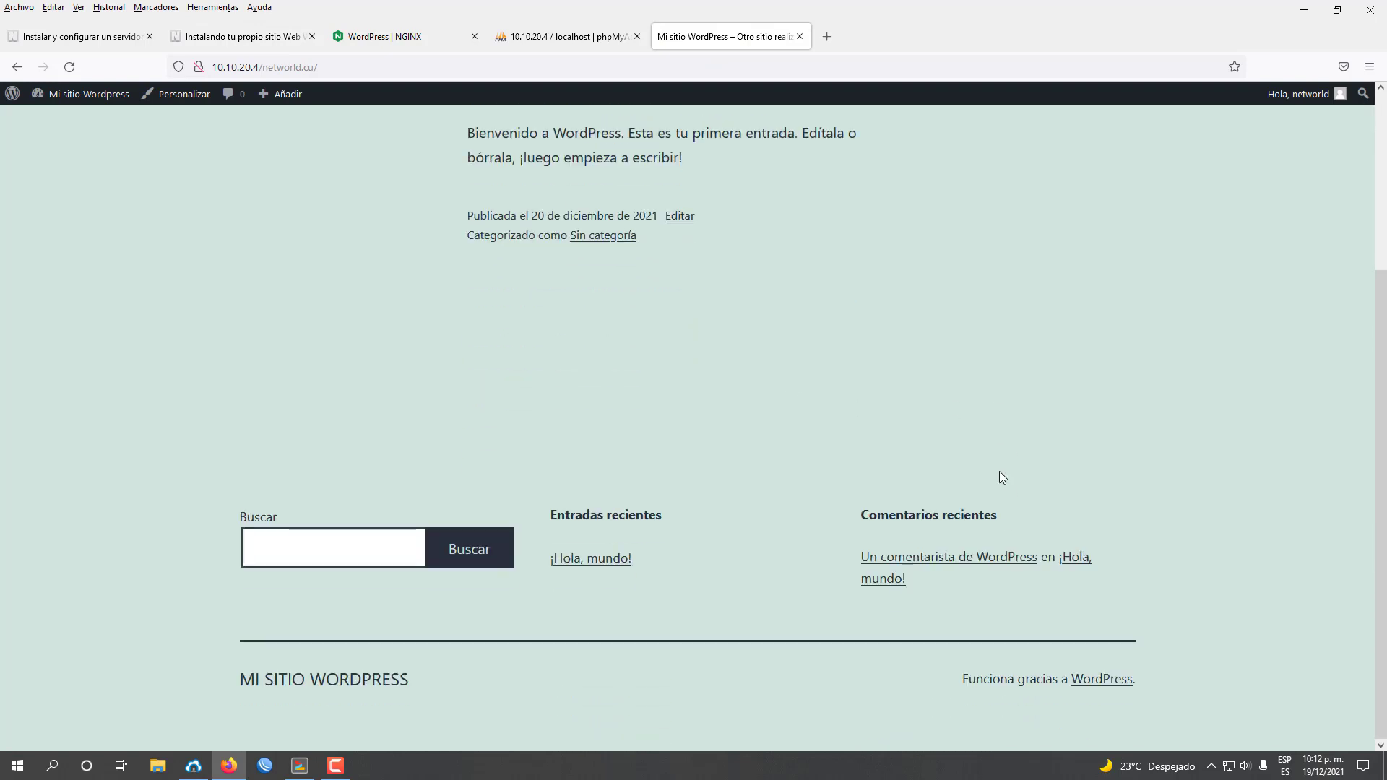
pyautogui.scroll(3, 1001, 475)
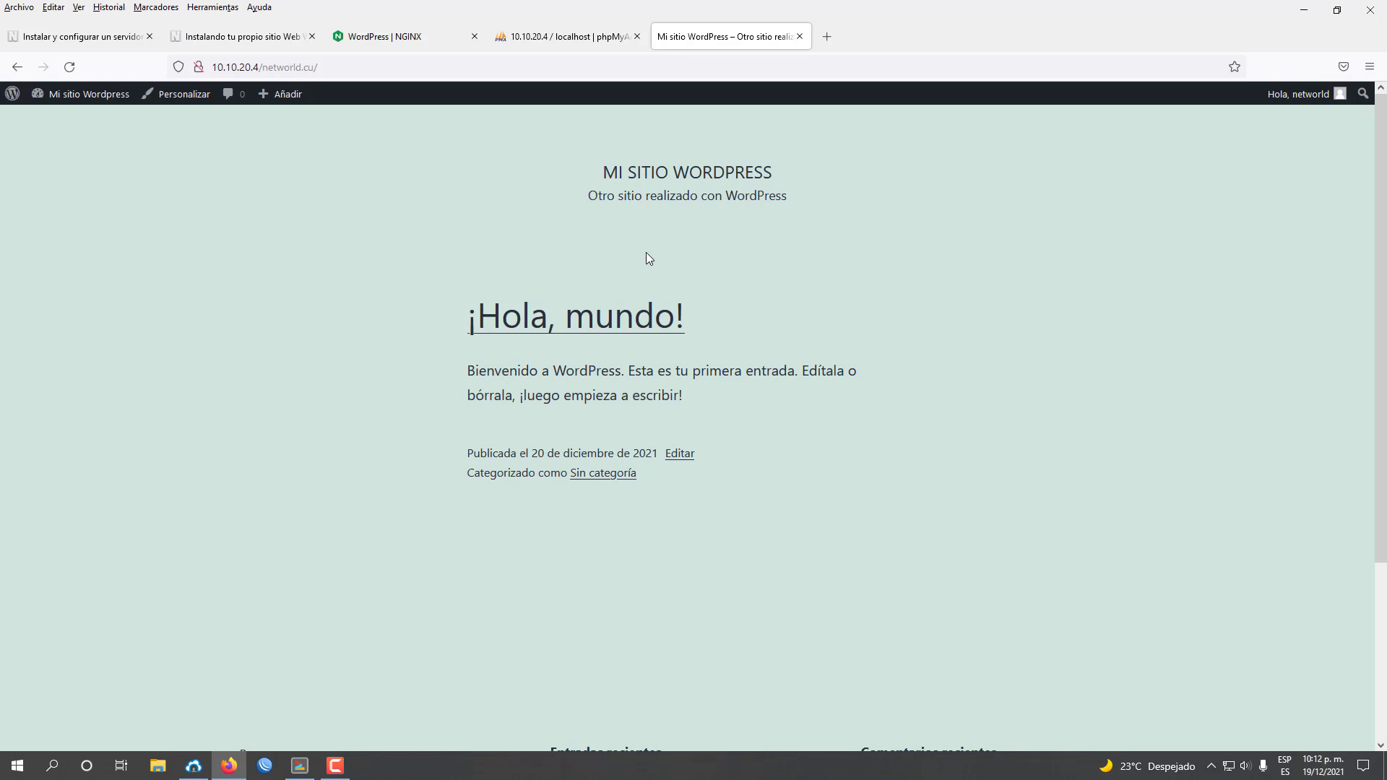
# Return to the 'Instalando tu propio sitio Web WordPress con LEMP y Ubuntu 20.04' article and scroll to its top.
pyautogui.click(198, 46)
pyautogui.scroll(1, 489, 430)
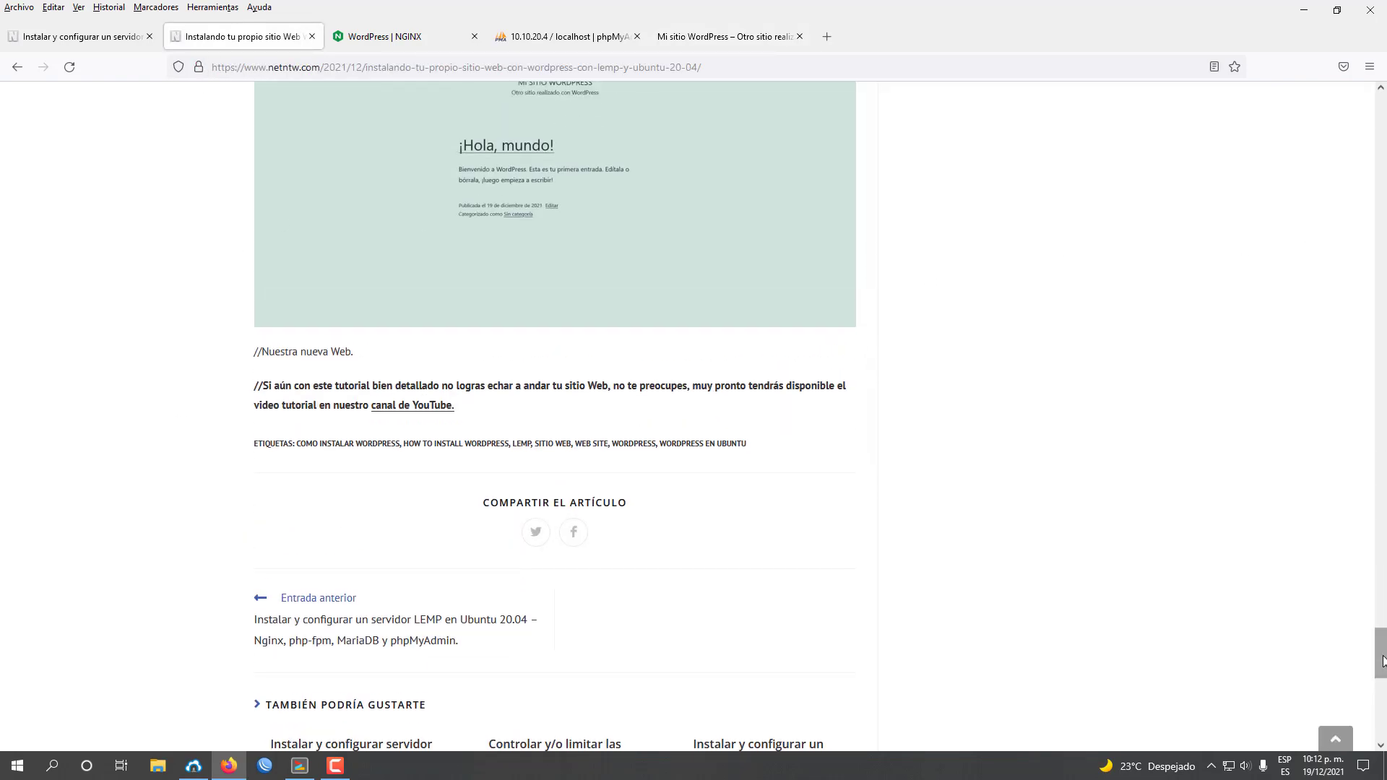
pyautogui.moveTo(1380, 643); pyautogui.dragTo(1331, 665)
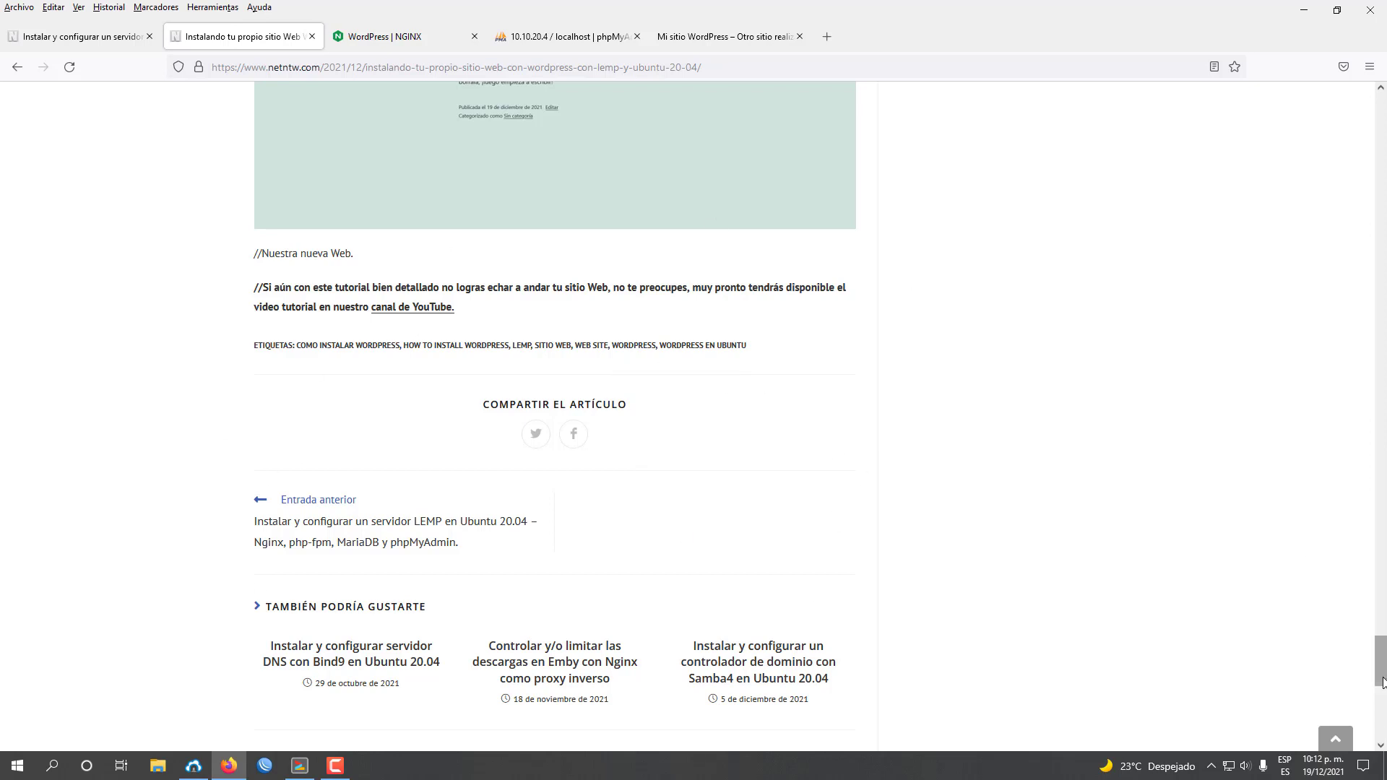
pyautogui.moveTo(1381, 682); pyautogui.dragTo(1376, 132)
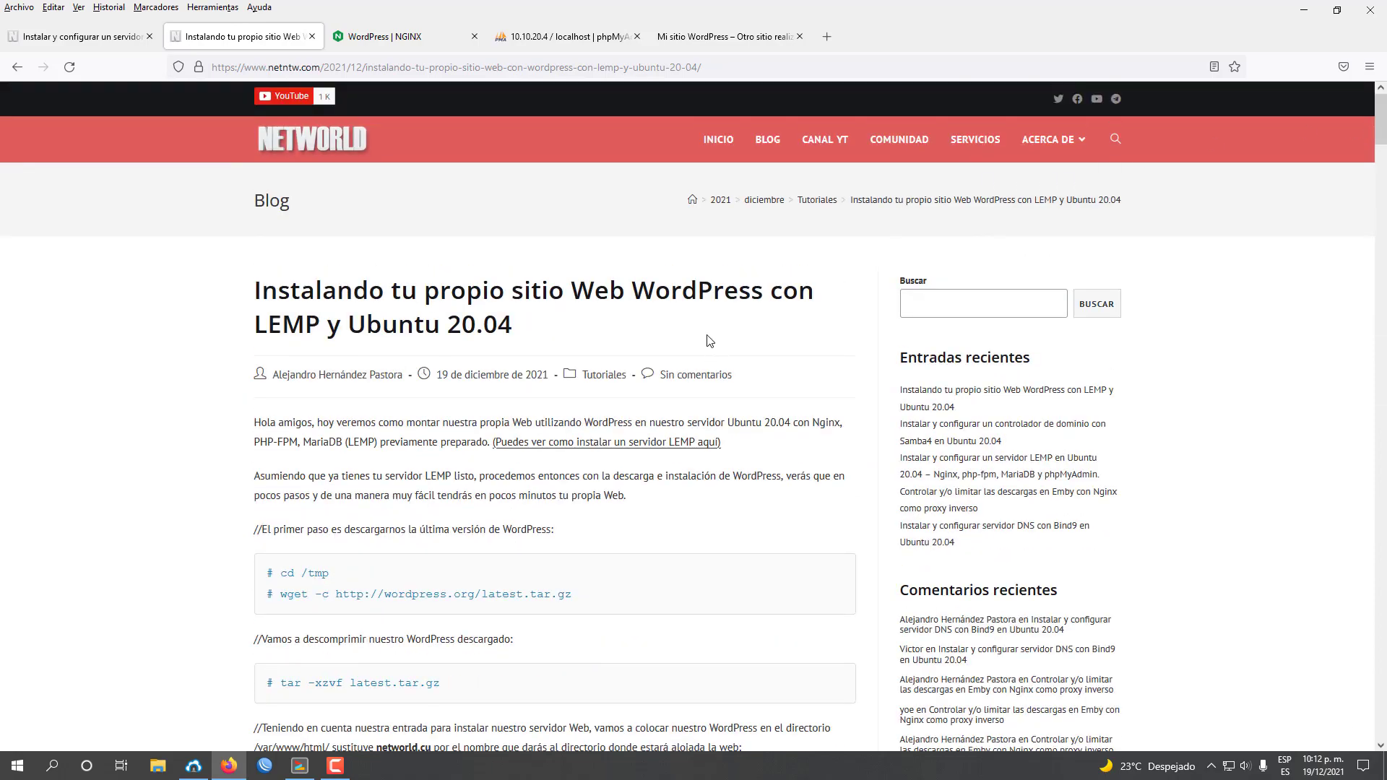